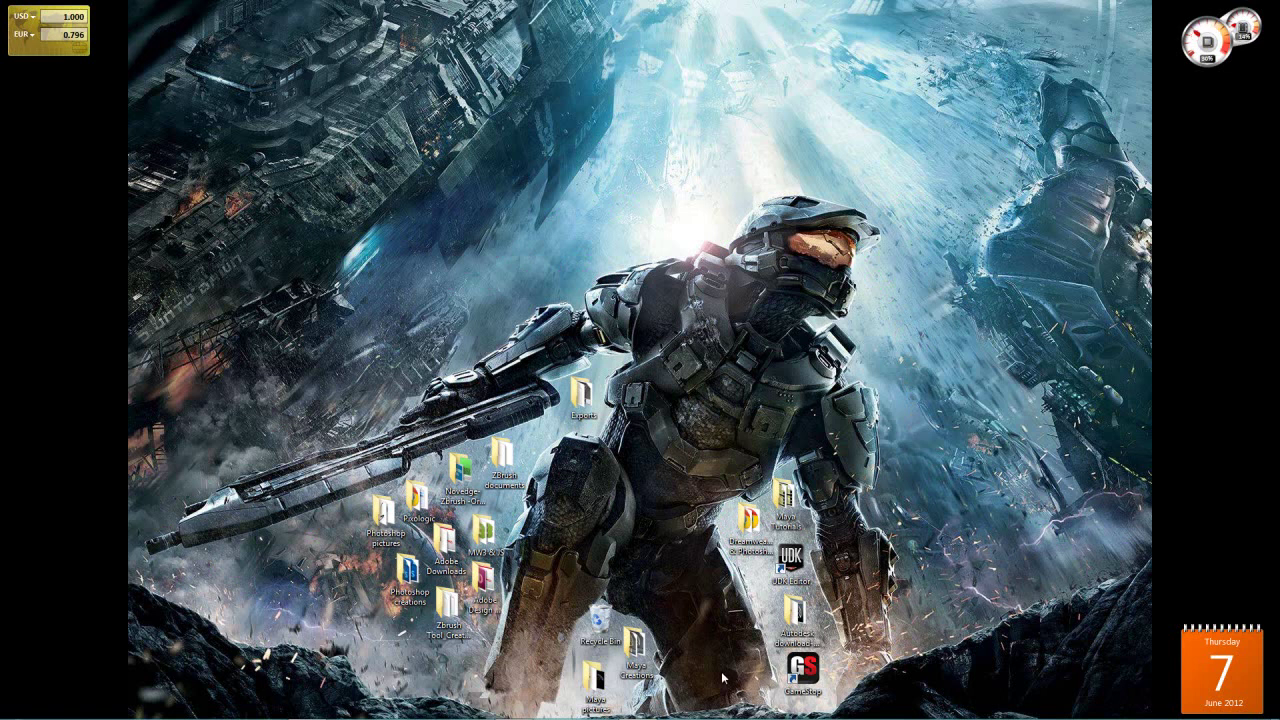
# Switch to Chrome, search Google for Pixologic and open the official Pixologic website from the results
pyautogui.moveTo(627, 712)
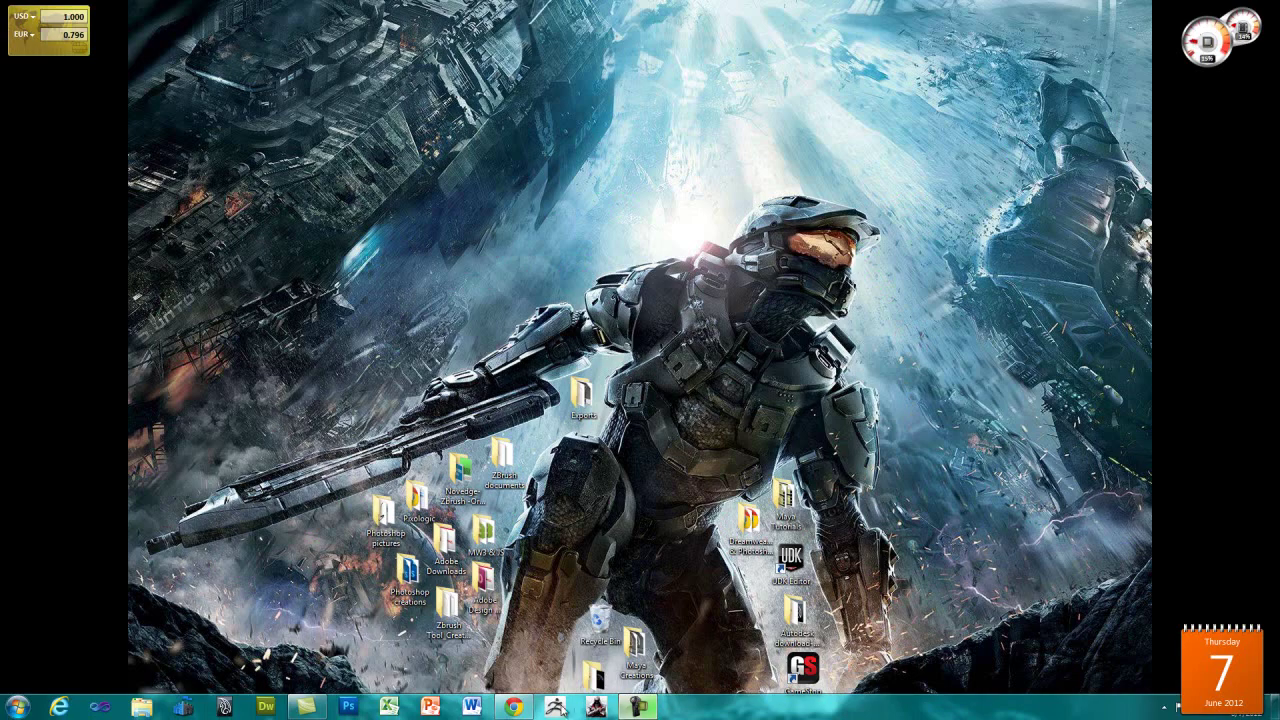
pyautogui.click(523, 709)
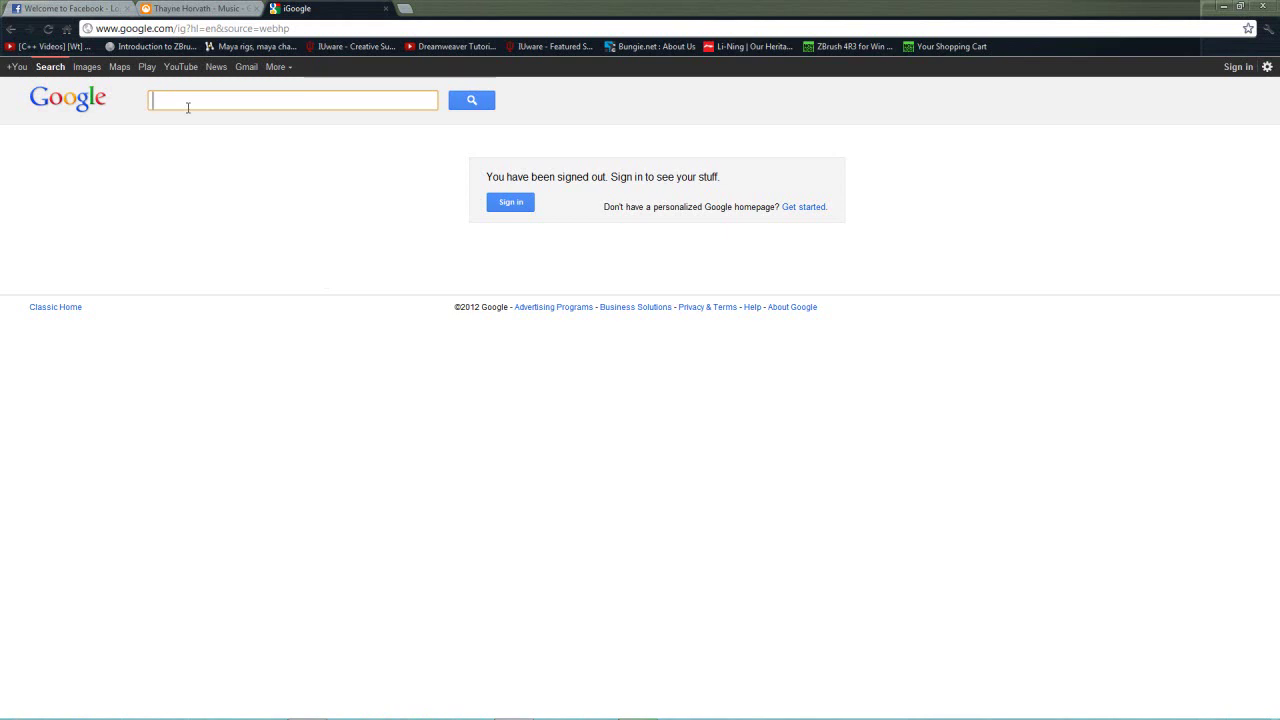
pyautogui.write('pixolo')
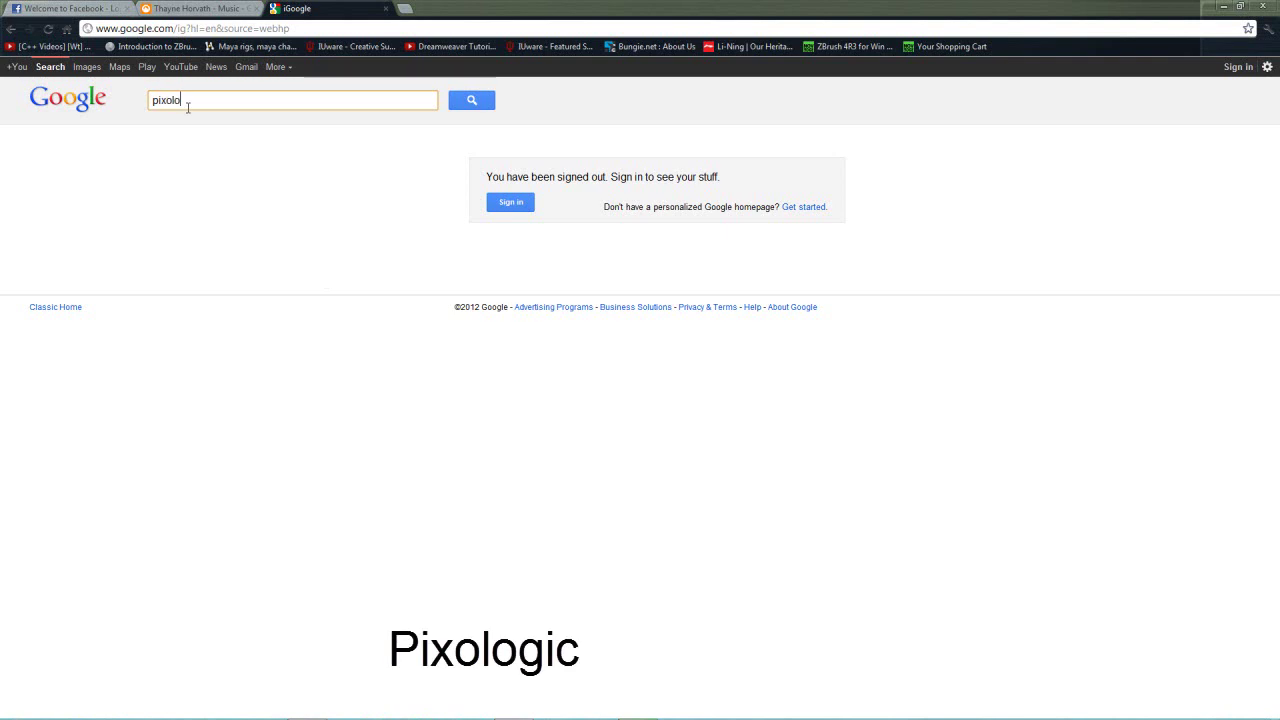
pyautogui.write('gicv')
pyautogui.press('Return')
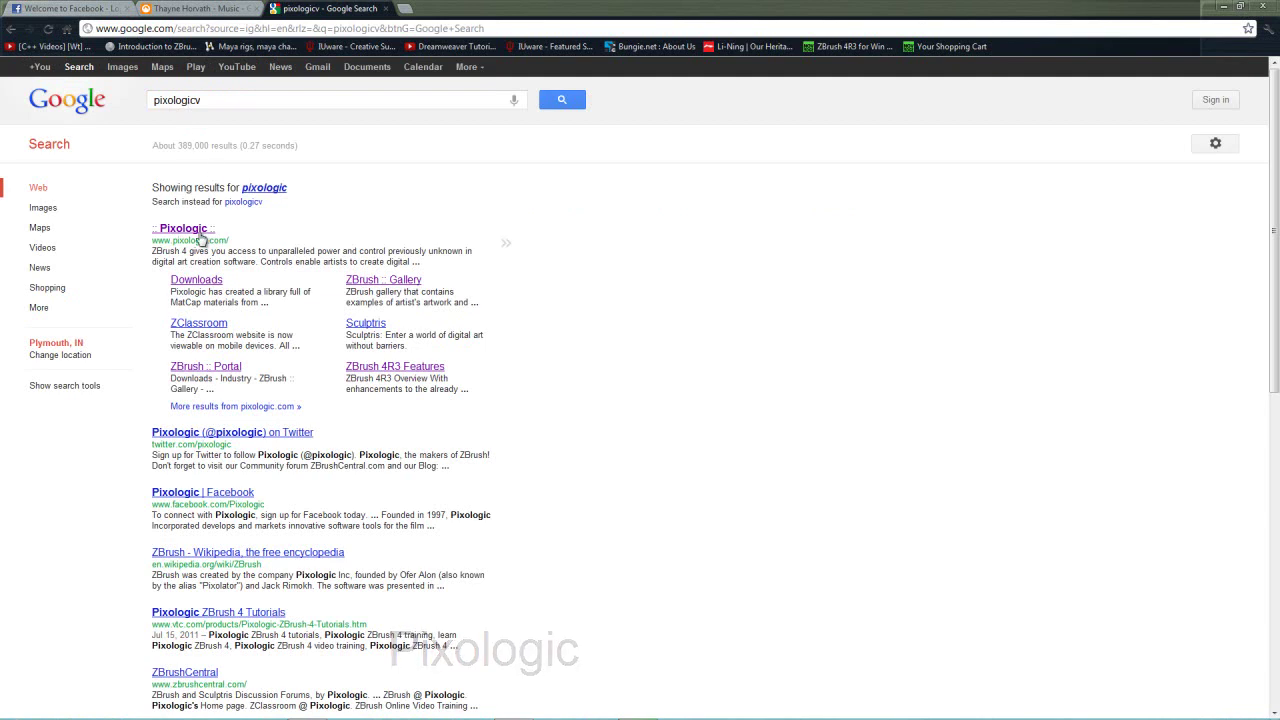
pyautogui.click(198, 229)
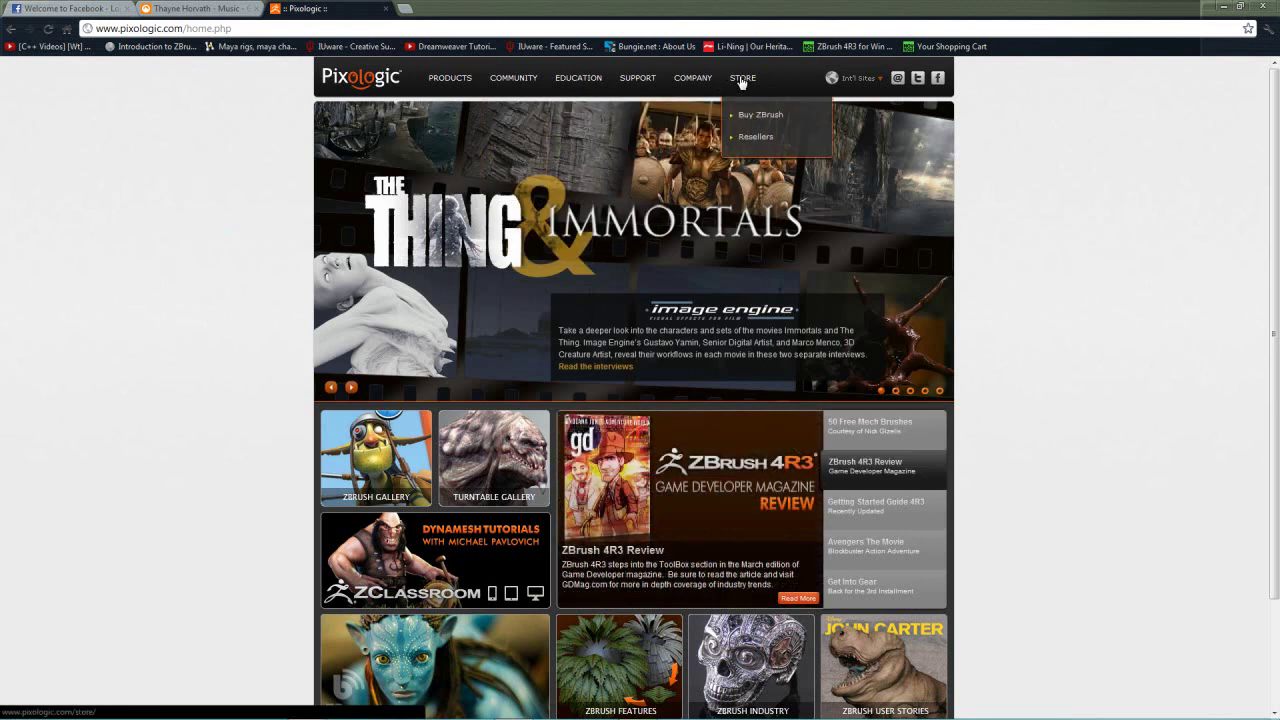
# Open the ZBrush purchase page in the Pixologic store and compare the Single User and Academic & Educational licenses
pyautogui.click(796, 124)
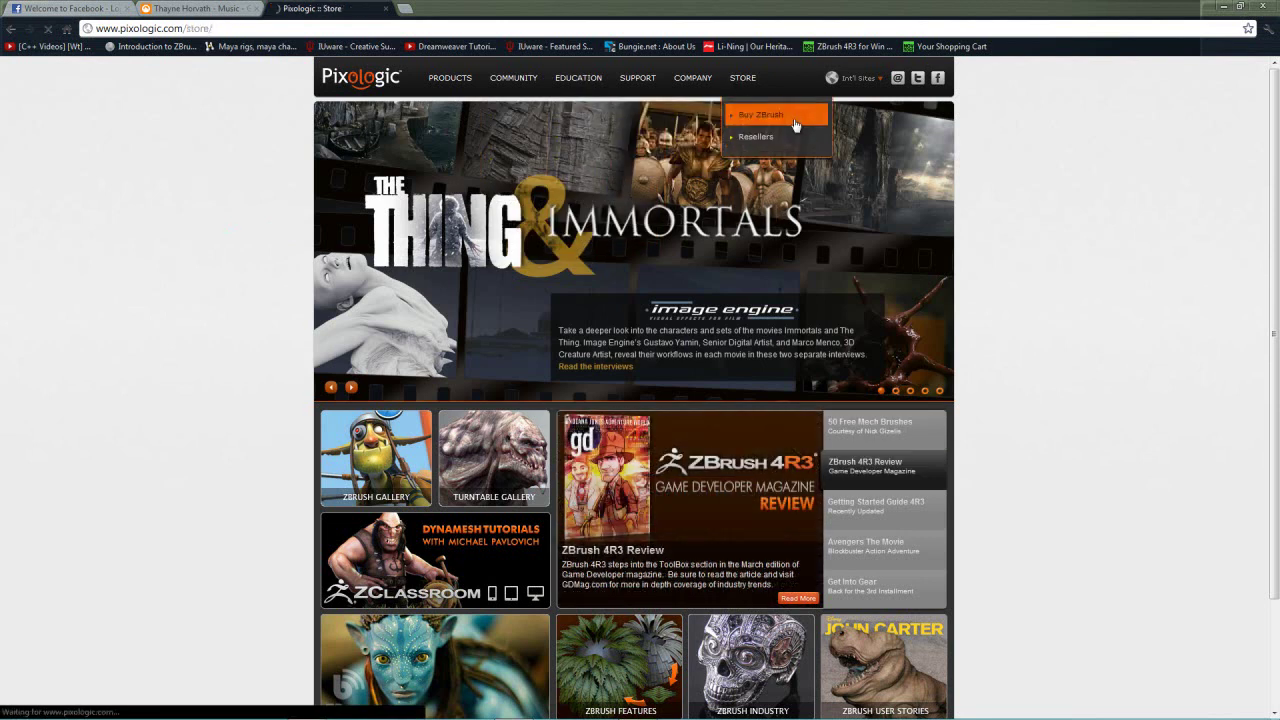
pyautogui.scroll(-1, 500, 320)
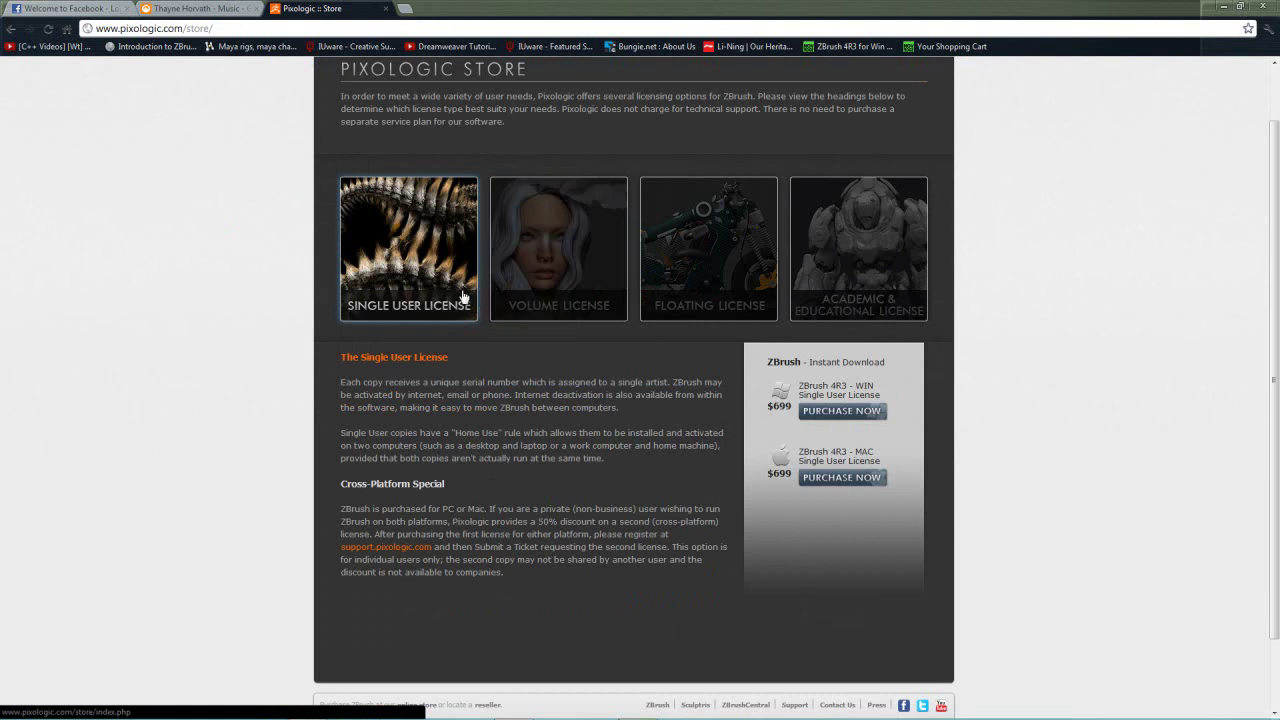
pyautogui.click(878, 237)
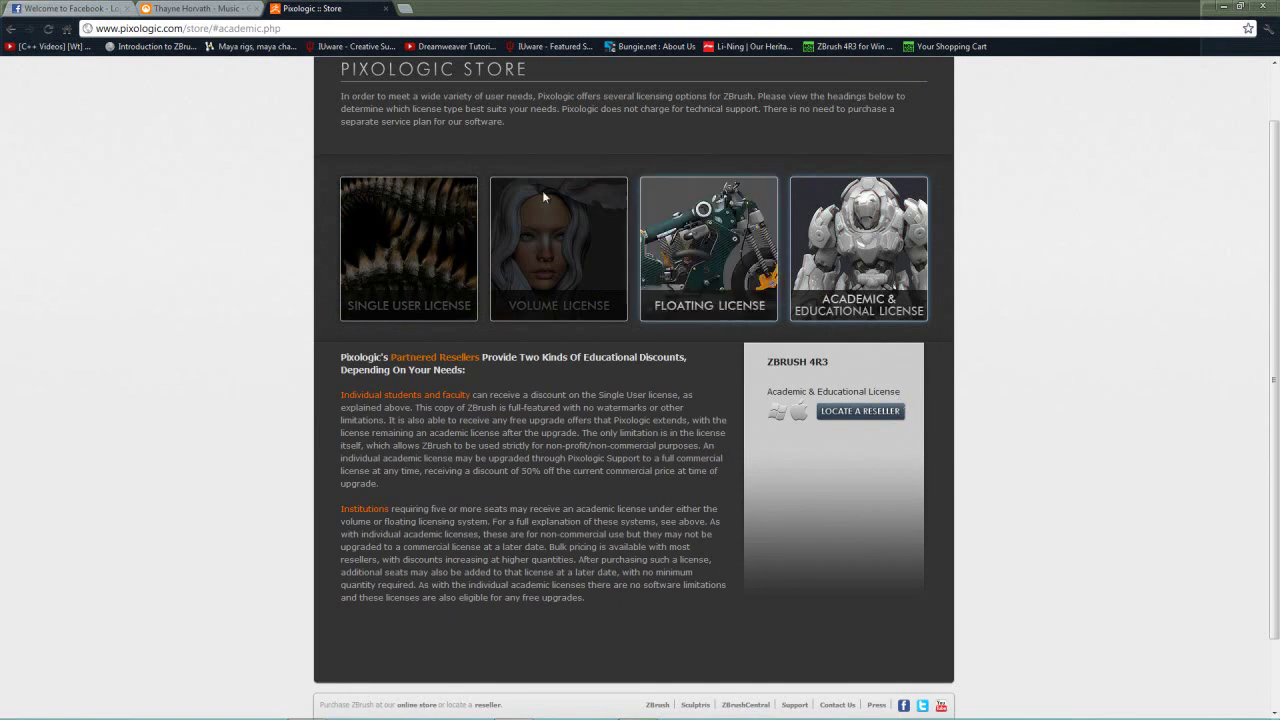
pyautogui.click(449, 308)
pyautogui.click(895, 275)
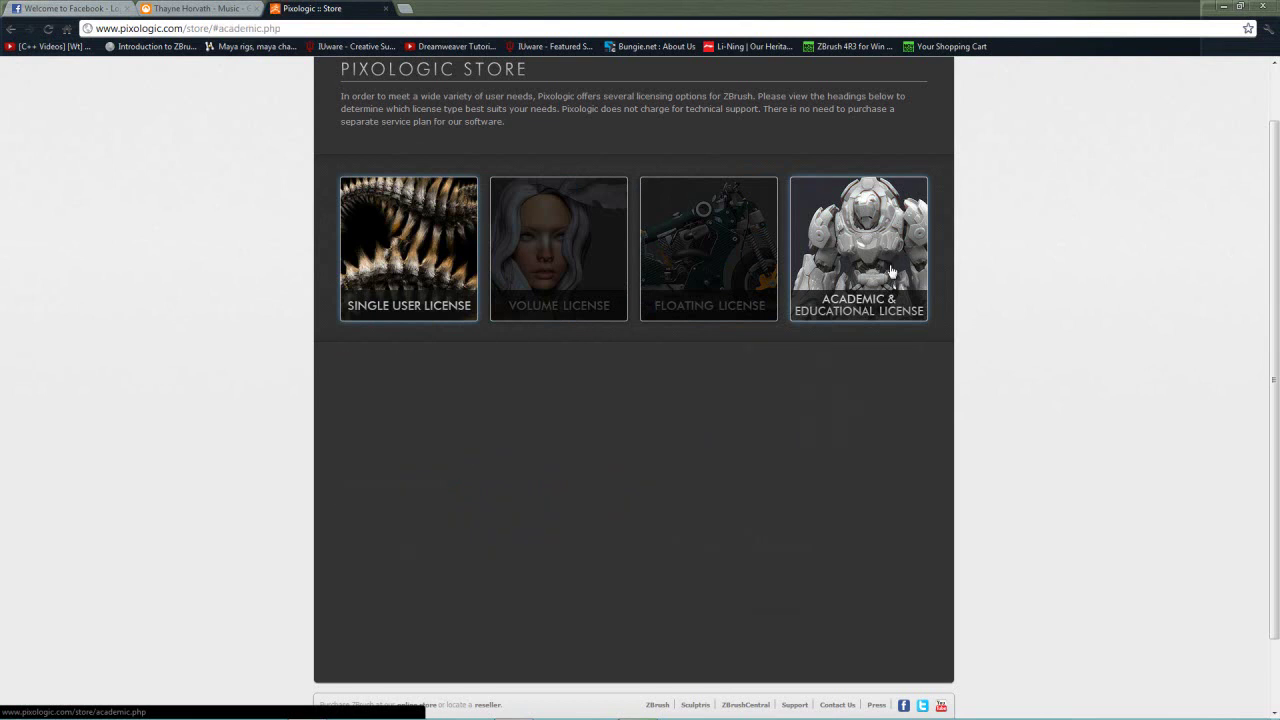
# Open the reseller list for the academic license and go to Novedge's website from the retail U.S. resellers
pyautogui.click(860, 417)
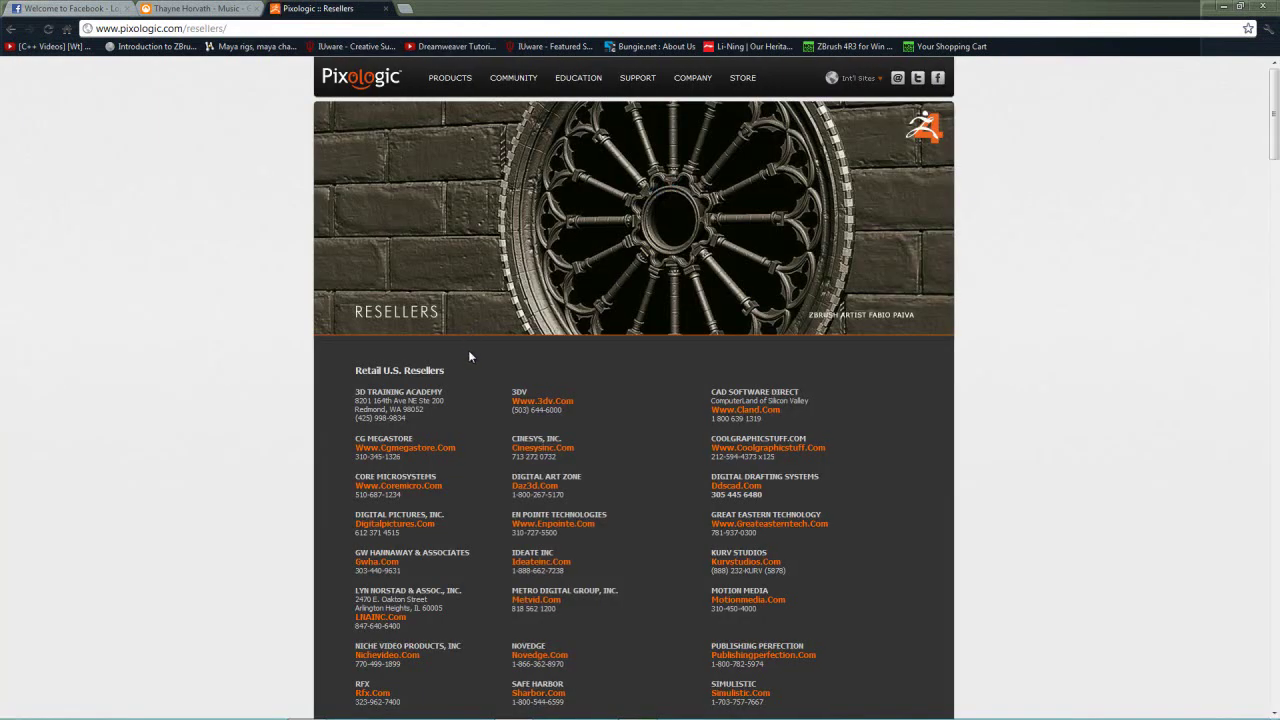
pyautogui.scroll(-2, 470, 350)
pyautogui.scroll(-1, 476, 356)
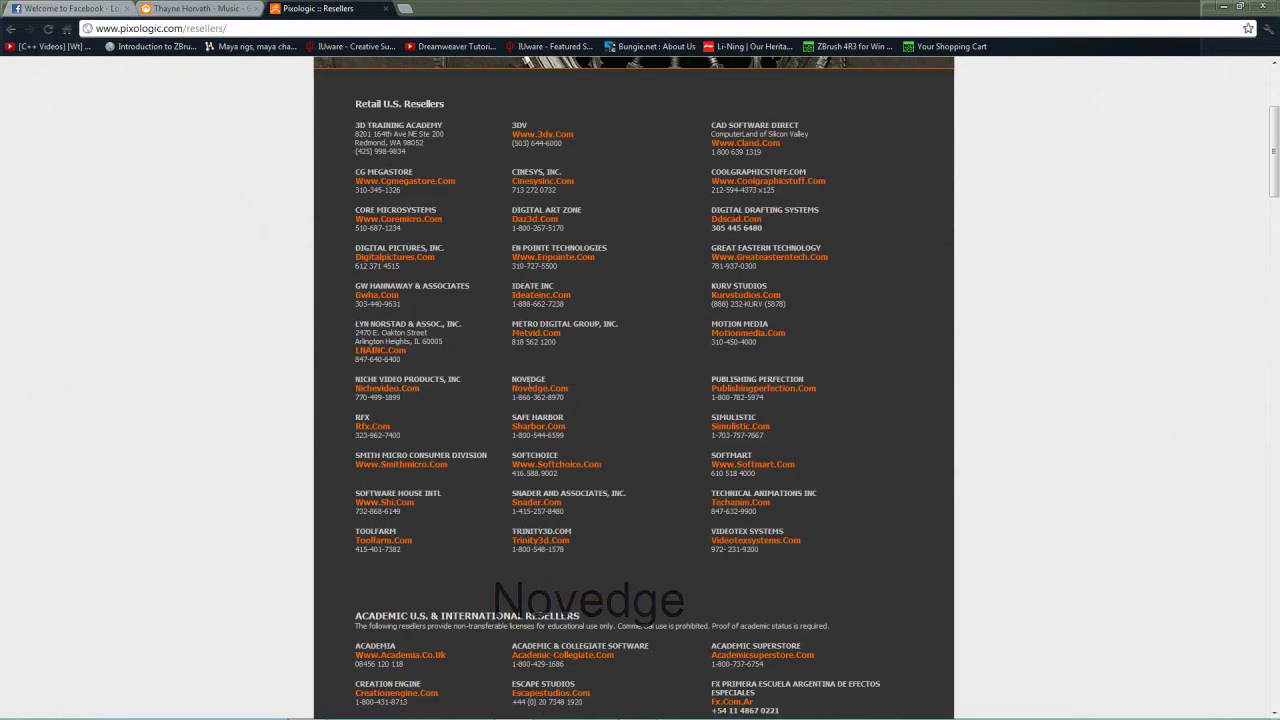
pyautogui.click(548, 392)
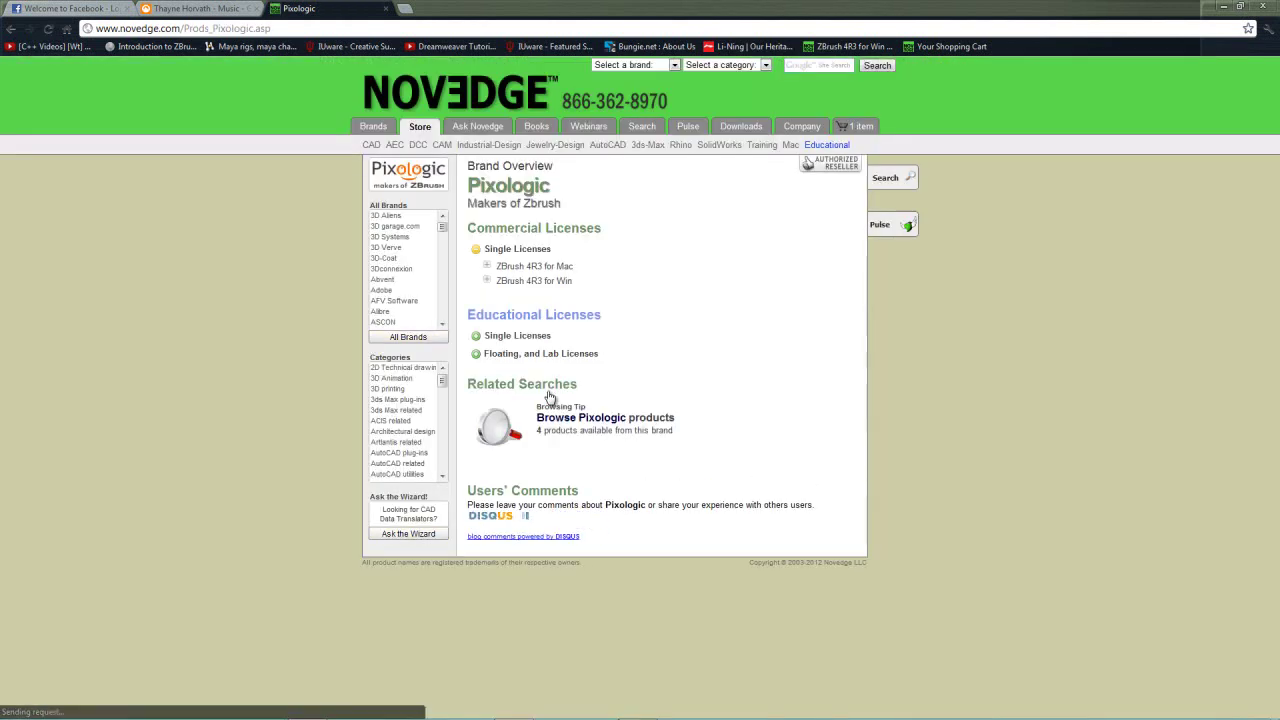
# Expand the commercial single licenses for Mac and Windows, then open and review the ZBrush 4R3 for Win product page
pyautogui.click(545, 282)
pyautogui.click(540, 266)
pyautogui.click(533, 326)
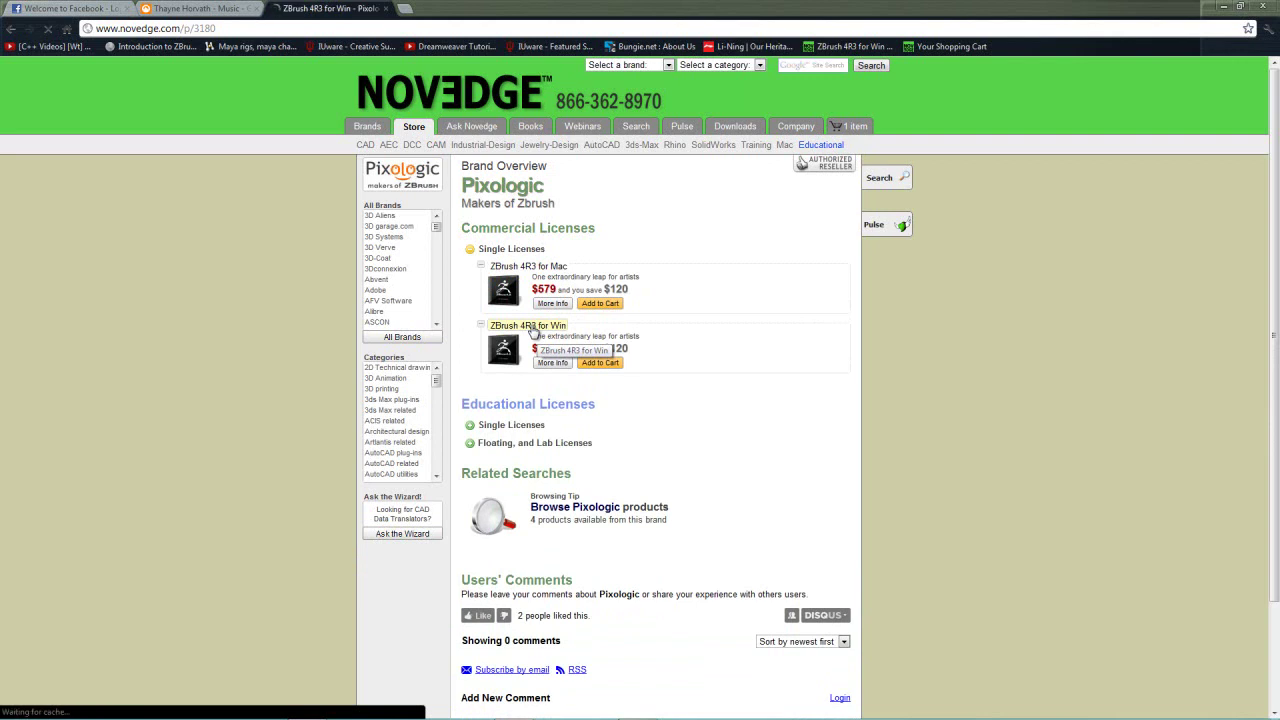
pyautogui.scroll(-1, 544, 288)
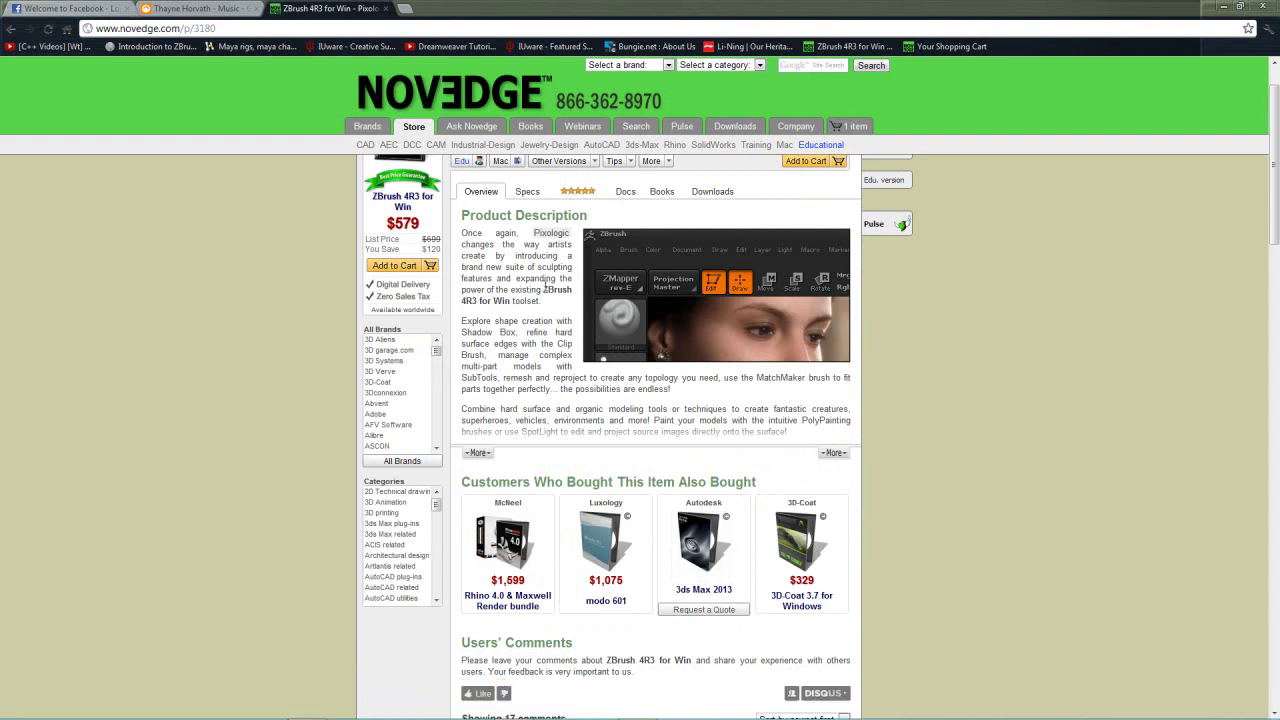
pyautogui.scroll(1, 561, 279)
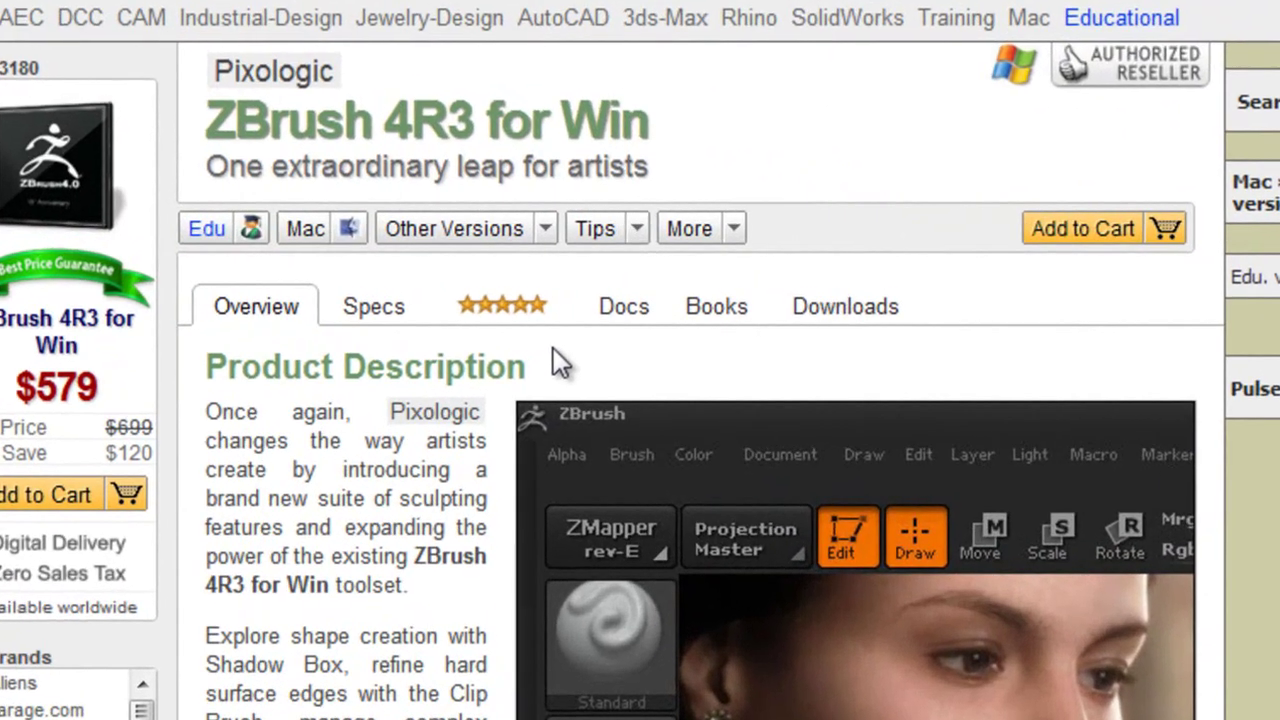
# Open the ZBrush EDU Digital - Win version and examine the academic license's product page
pyautogui.click(510, 229)
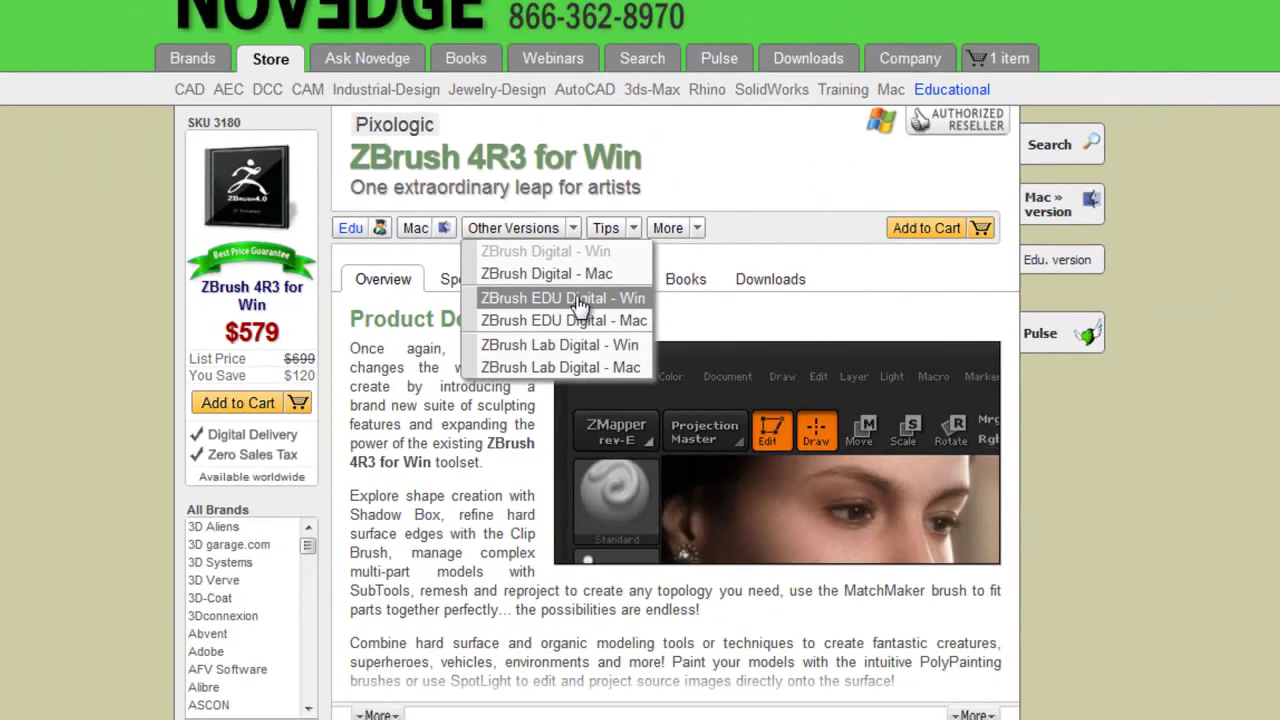
pyautogui.click(590, 337)
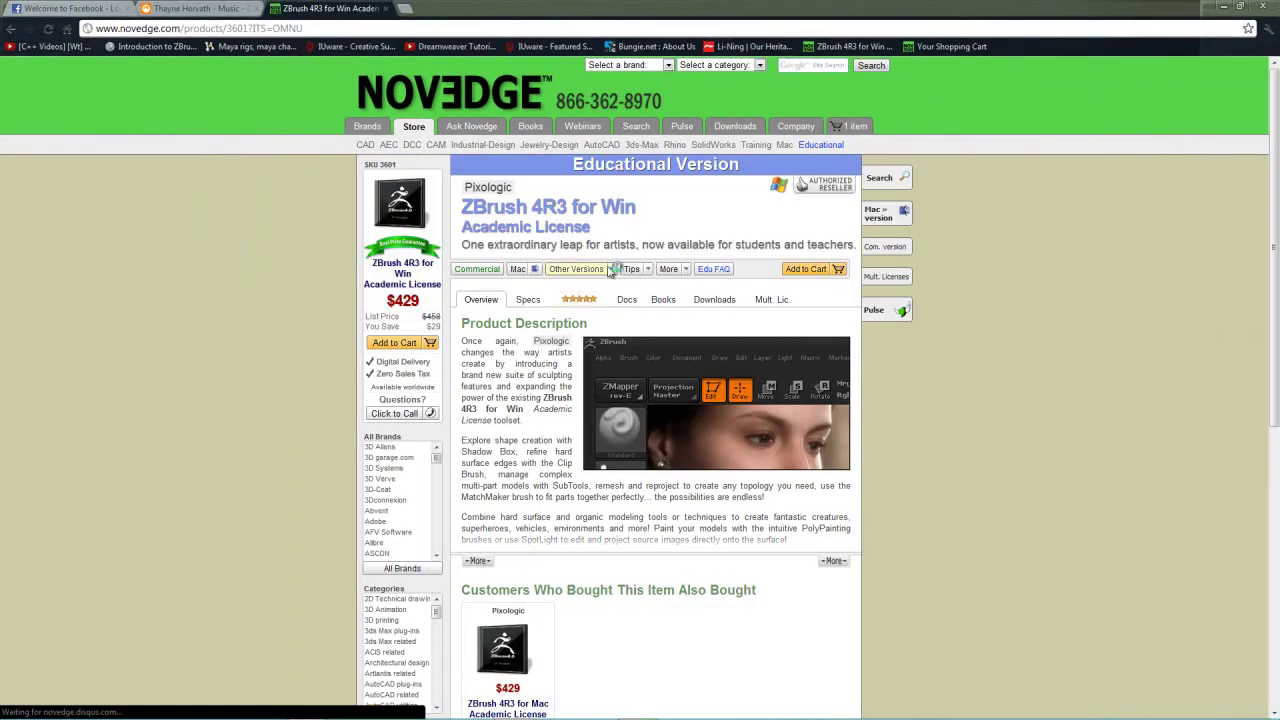
pyautogui.scroll(-1, 610, 272)
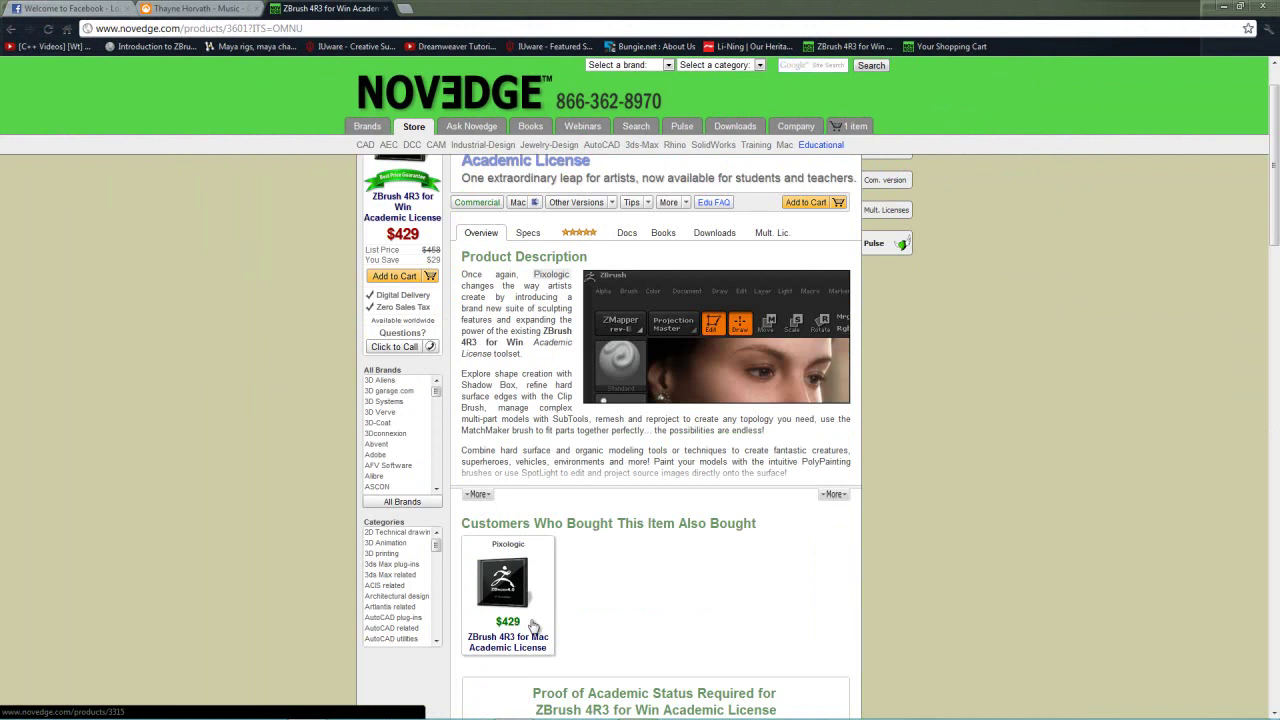
pyautogui.scroll(1, 700, 550)
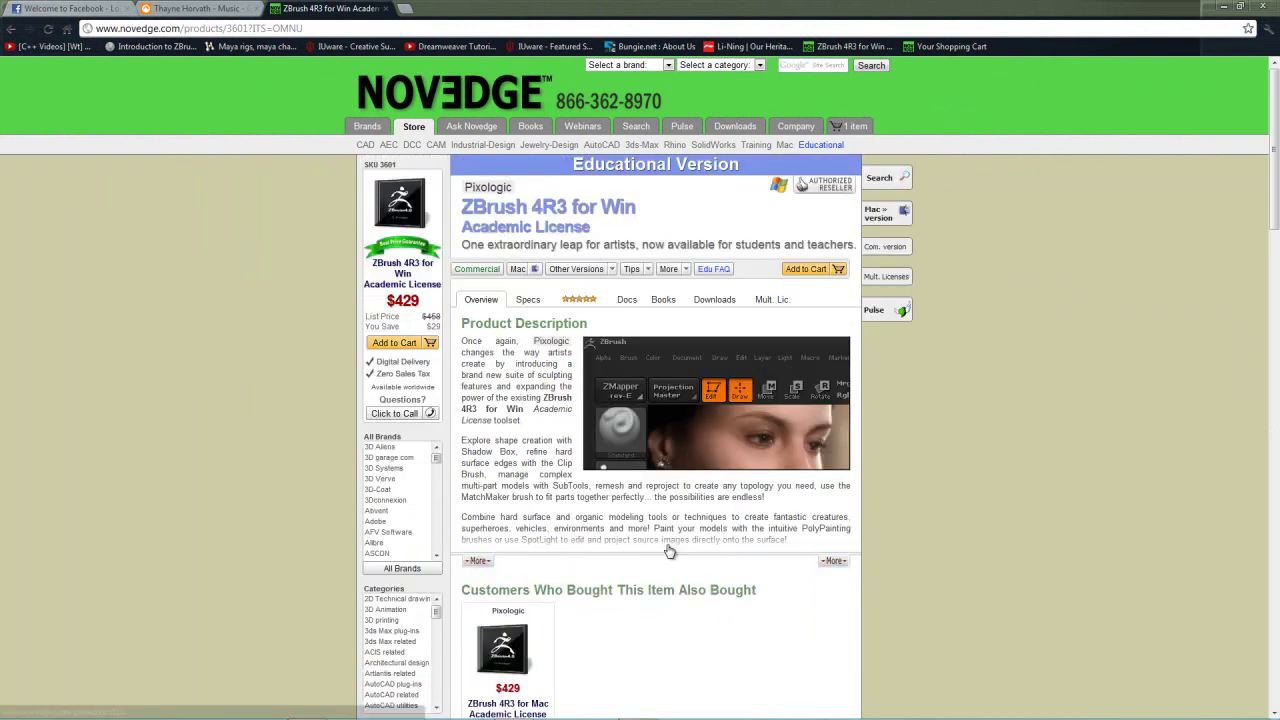
pyautogui.click(811, 272)
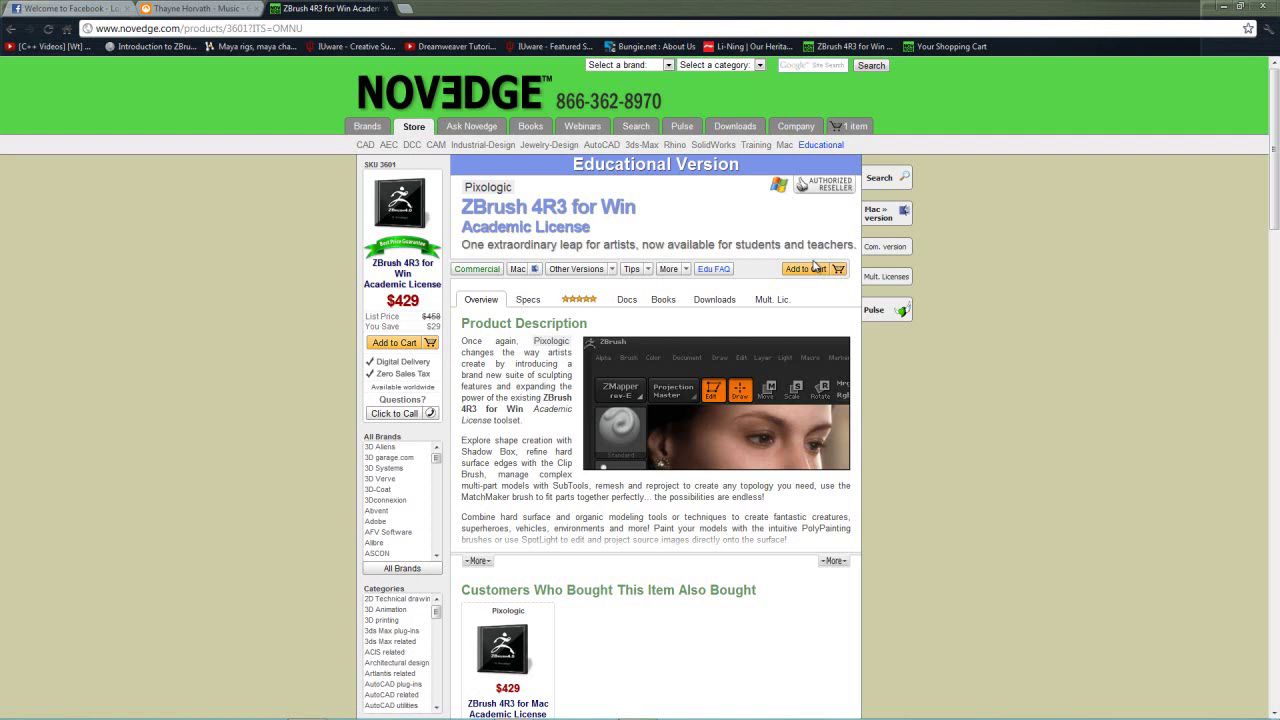
# Return to the Pixologic homepage through the browsing history and review the Single User License in its store
pyautogui.click(6, 33)
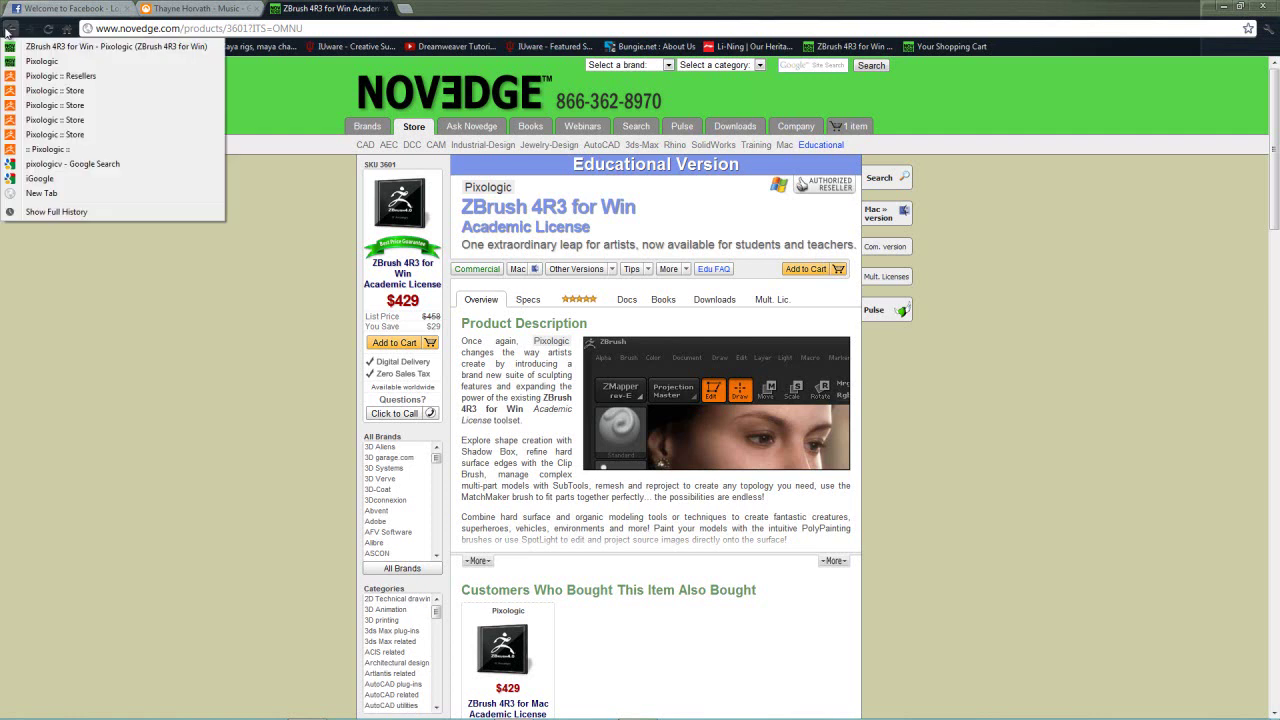
pyautogui.click(106, 152)
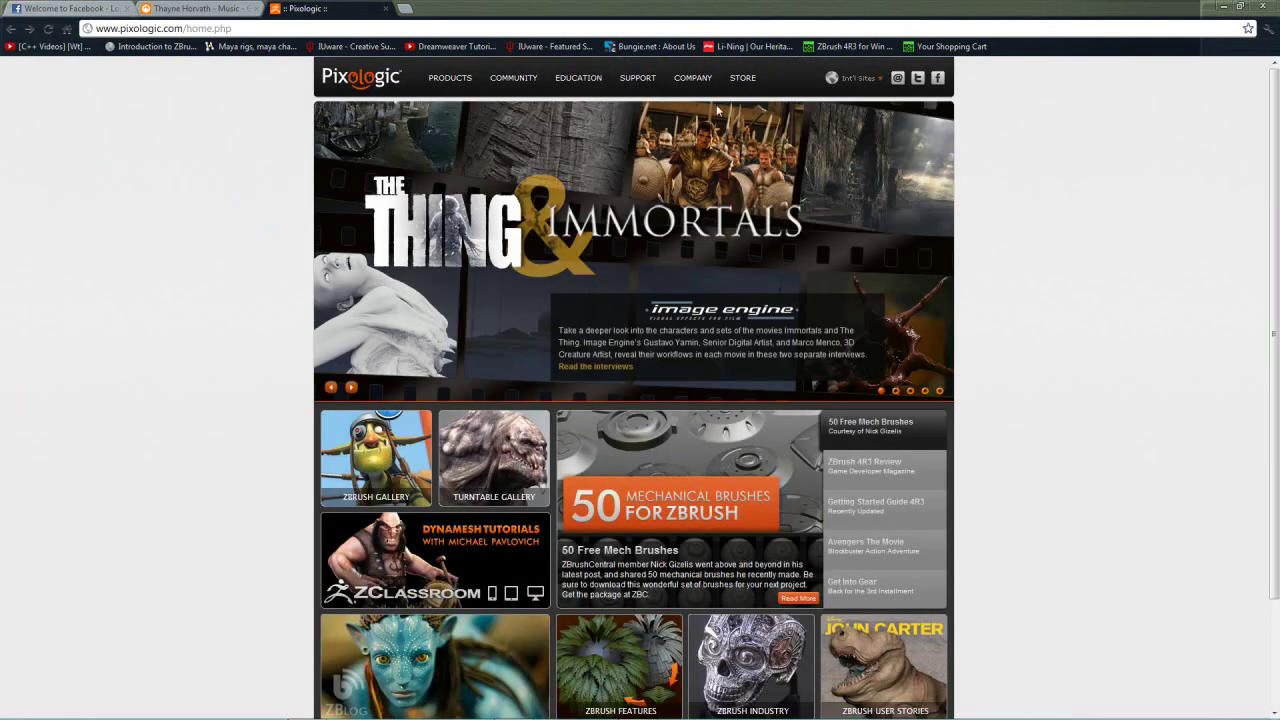
pyautogui.click(742, 83)
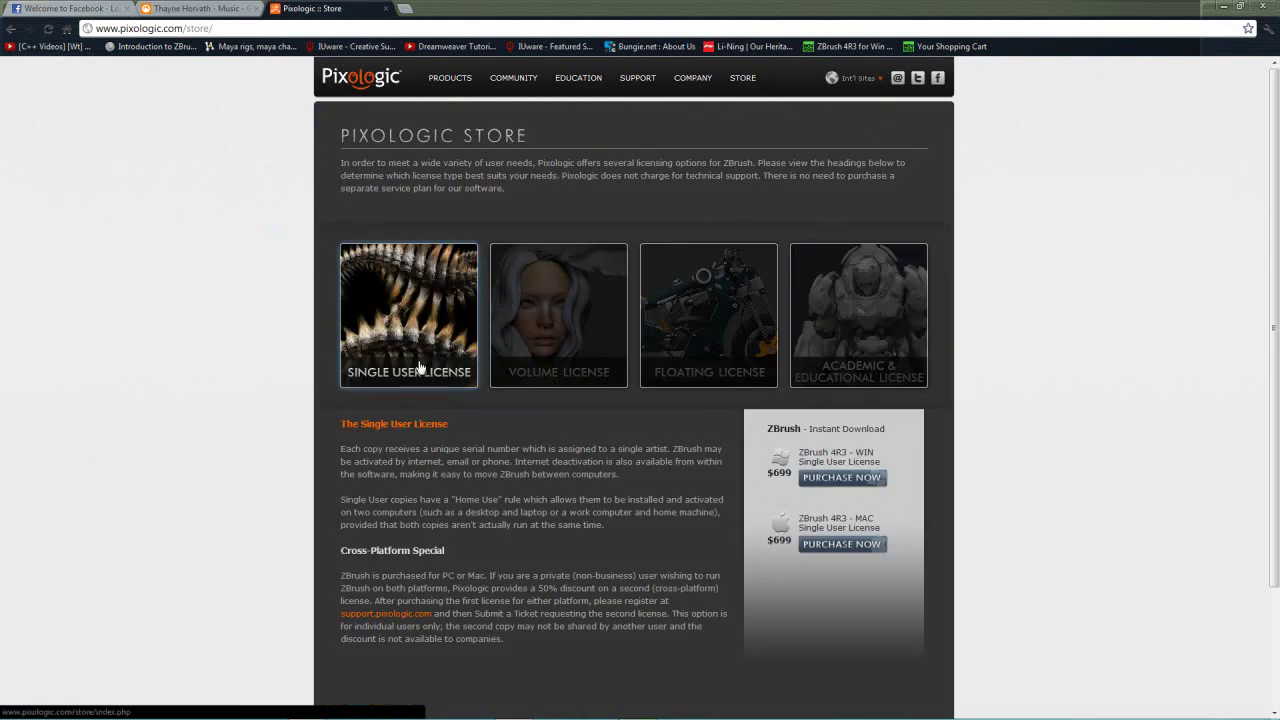
pyautogui.scroll(-3, 421, 366)
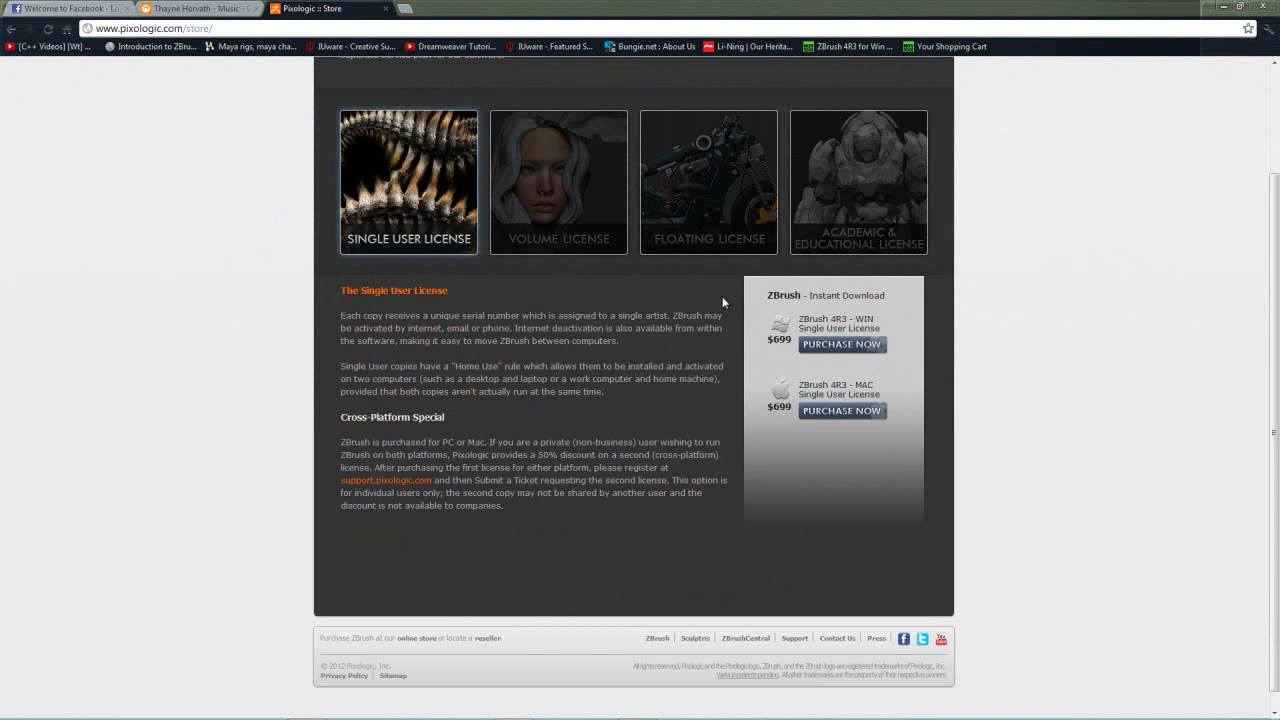
pyautogui.scroll(3, 186, 288)
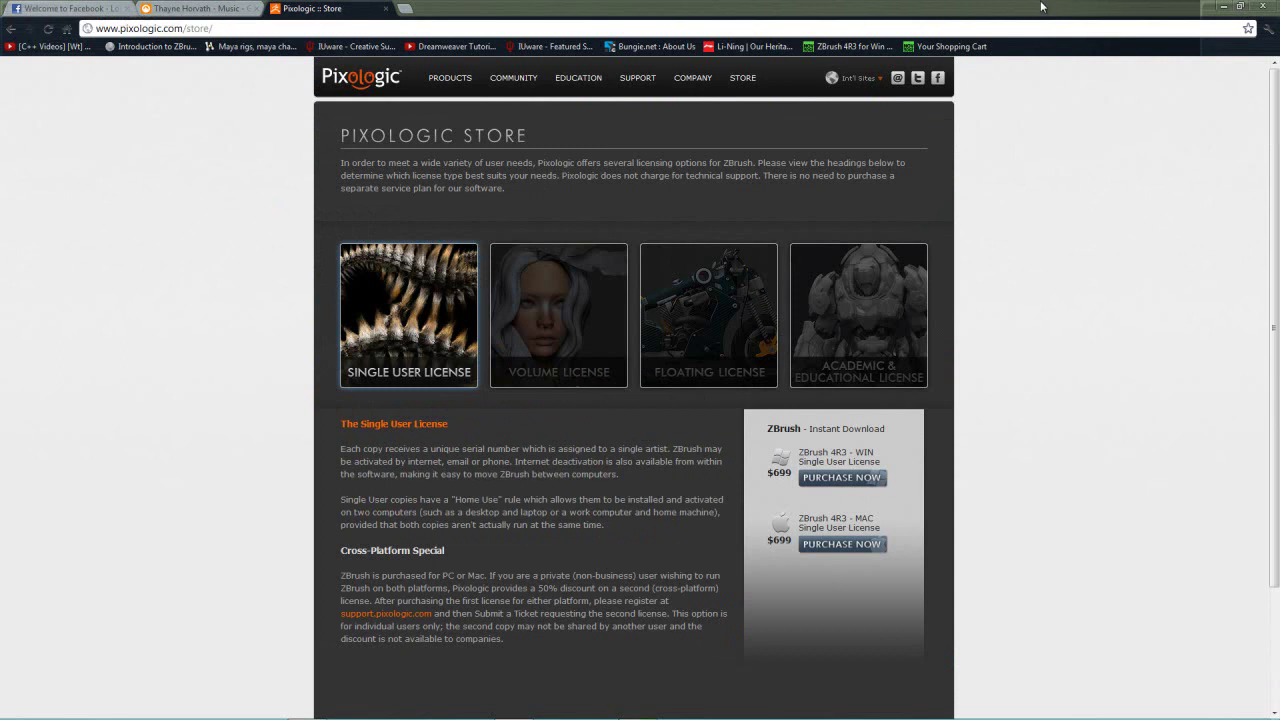
# Minimize the browser, switch to ZBrush, slightly reduce the LightBox height and browse through its sample projects
pyautogui.click(1224, 6)
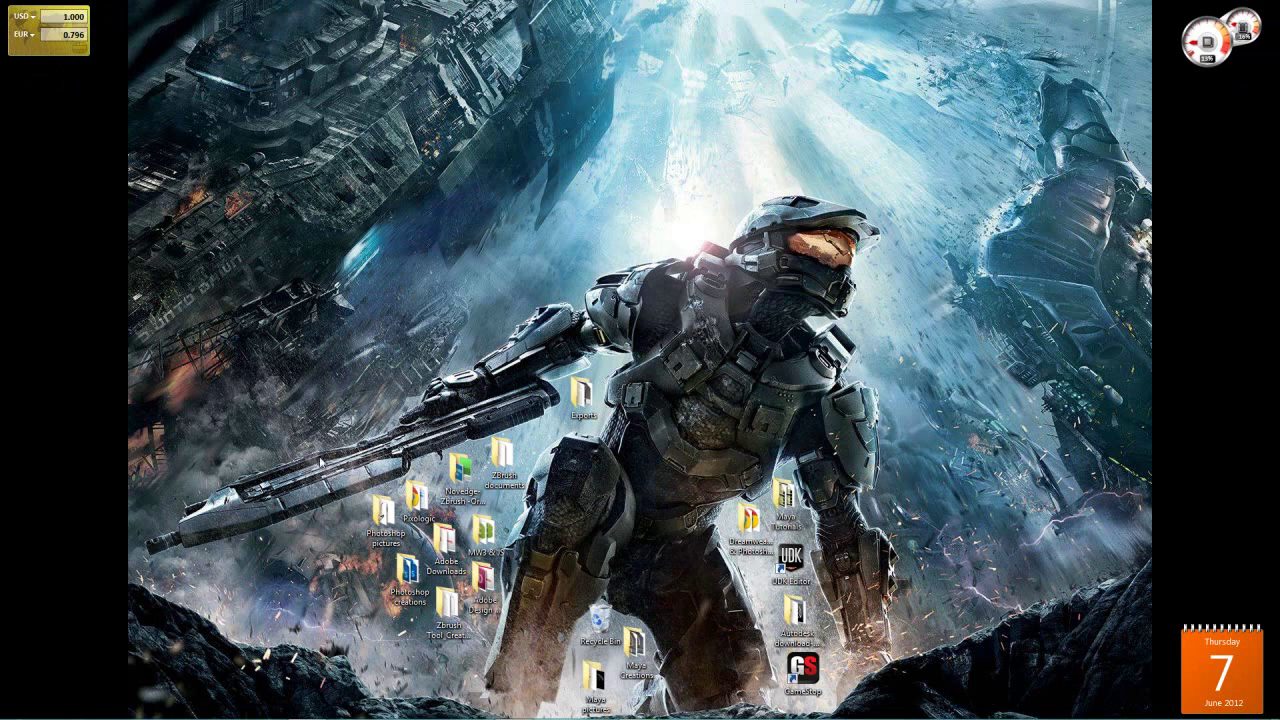
pyautogui.moveTo(400, 716)
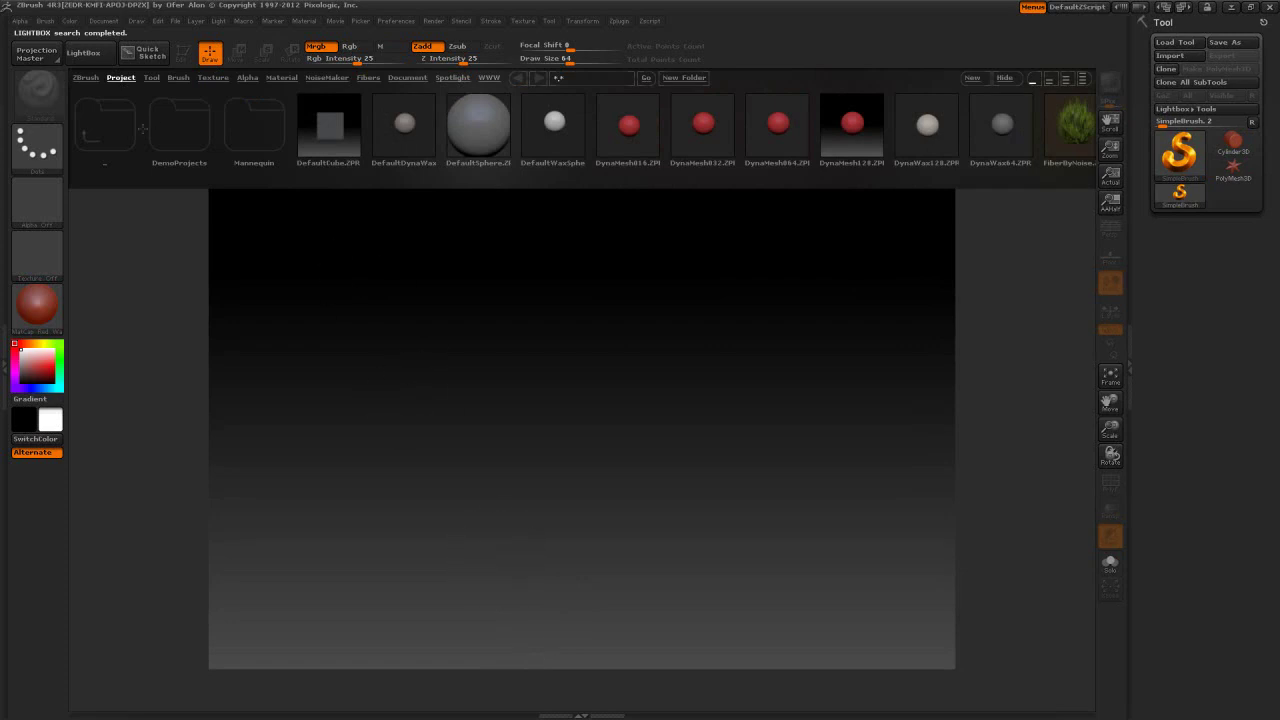
pyautogui.moveTo(563, 185); pyautogui.dragTo(483, 177)
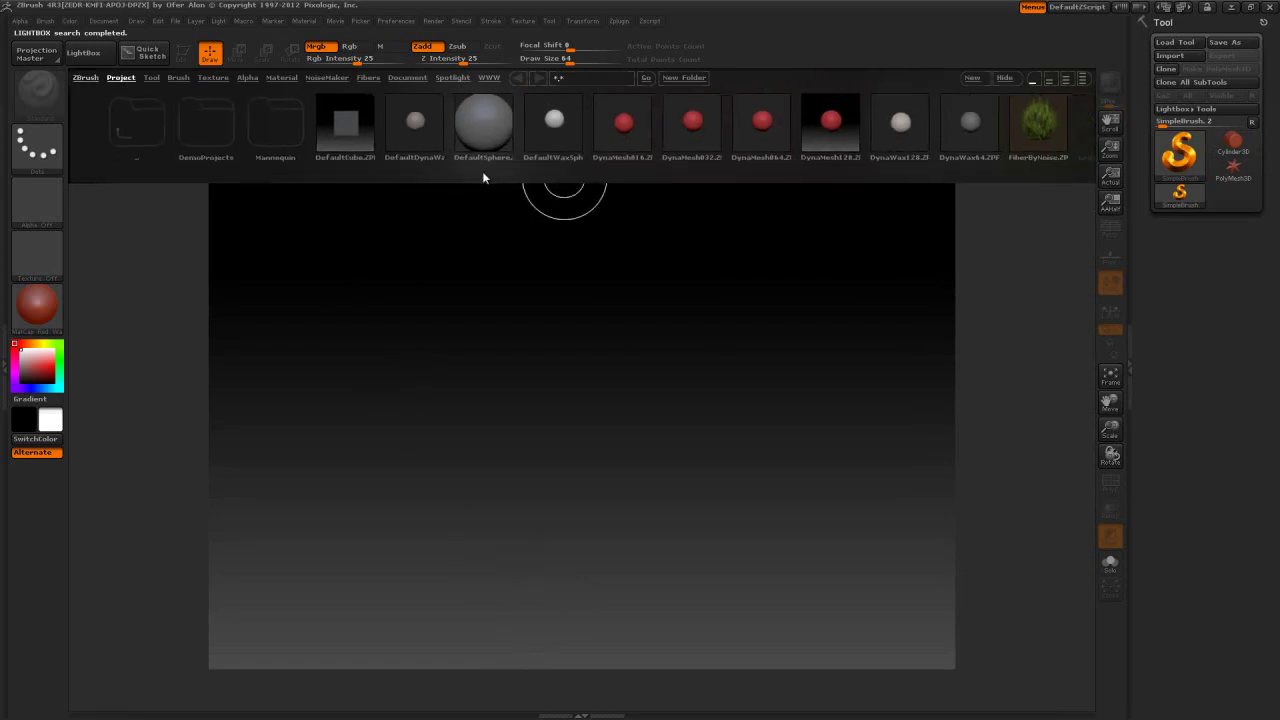
pyautogui.moveTo(570, 138); pyautogui.dragTo(122, 118)
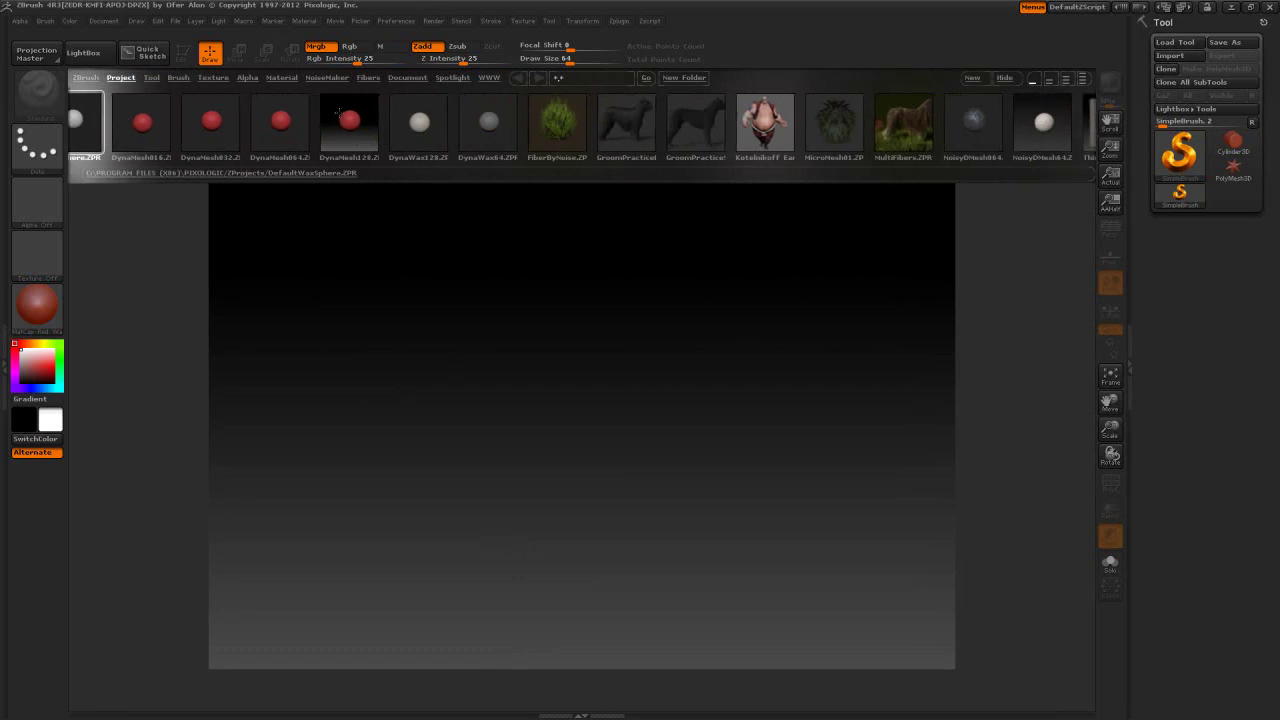
pyautogui.moveTo(206, 131); pyautogui.dragTo(164, 121)
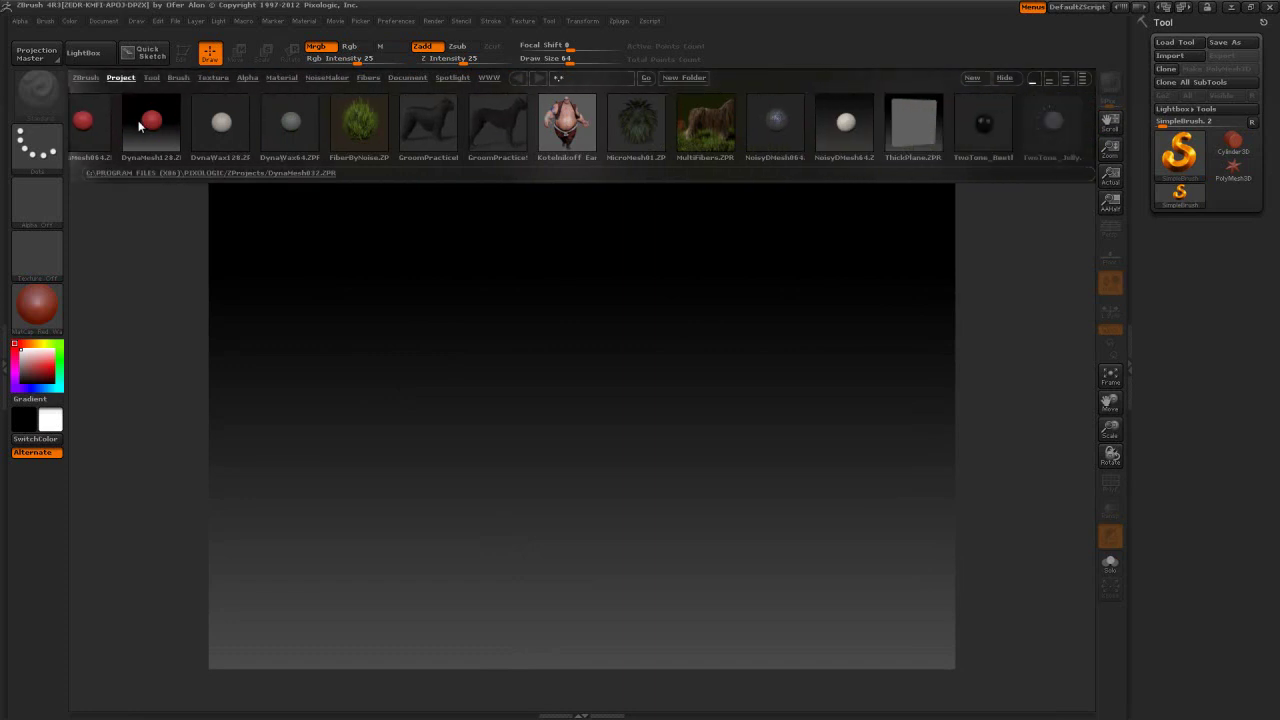
pyautogui.moveTo(388, 125); pyautogui.dragTo(300, 127)
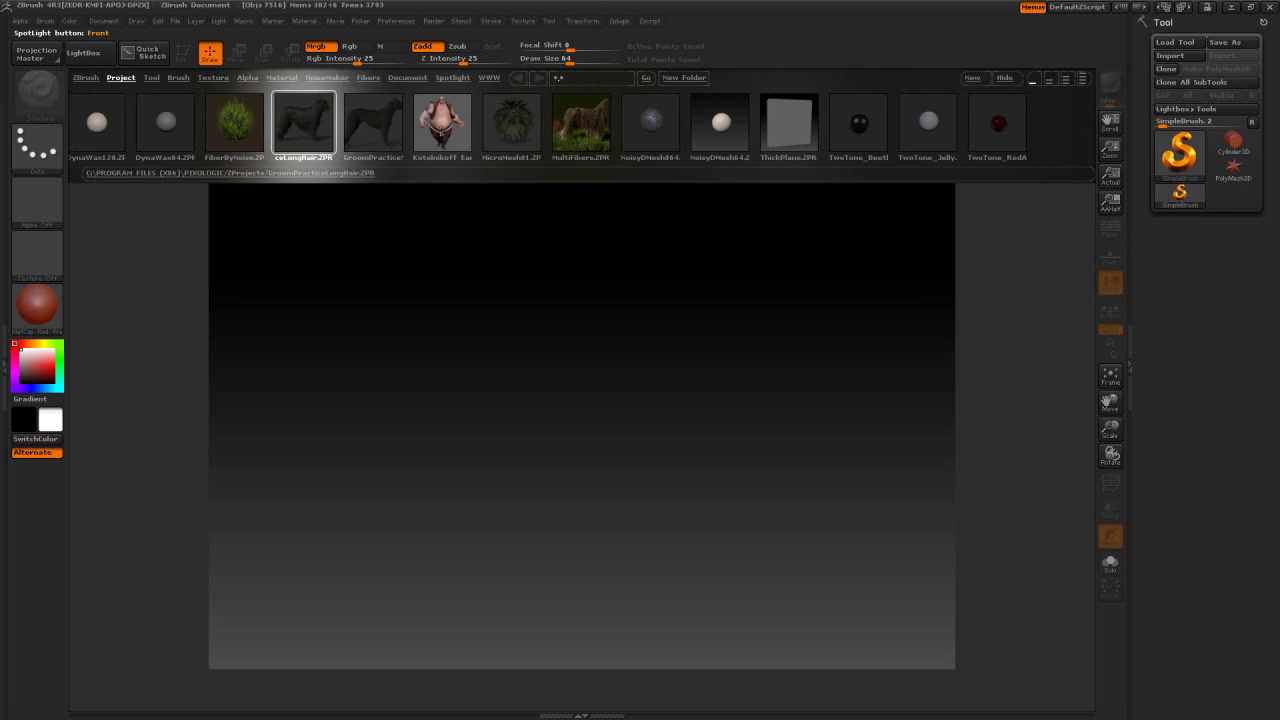
pyautogui.moveTo(595, 124); pyautogui.dragTo(760, 124)
pyautogui.moveTo(340, 124); pyautogui.dragTo(515, 128)
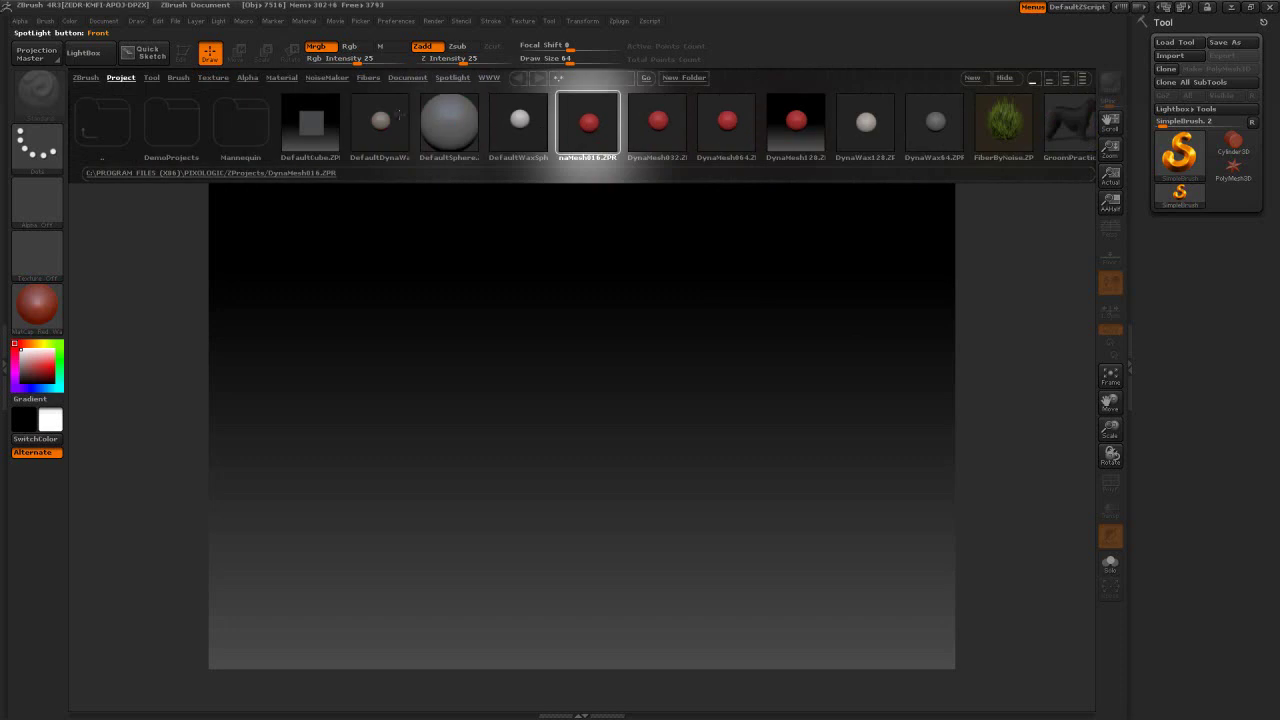
# Show the Tool category in LightBox and browse through its sample tools up to the ZSketch models
pyautogui.click(152, 78)
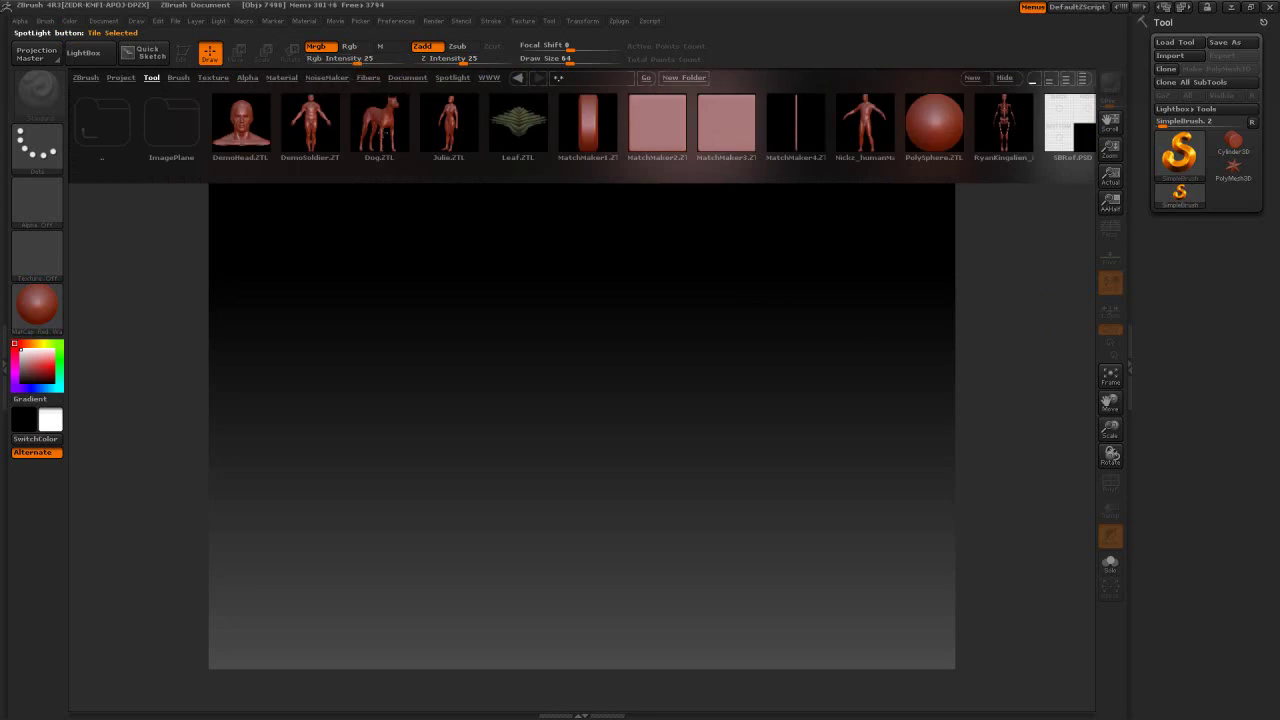
pyautogui.moveTo(708, 128); pyautogui.dragTo(577, 128)
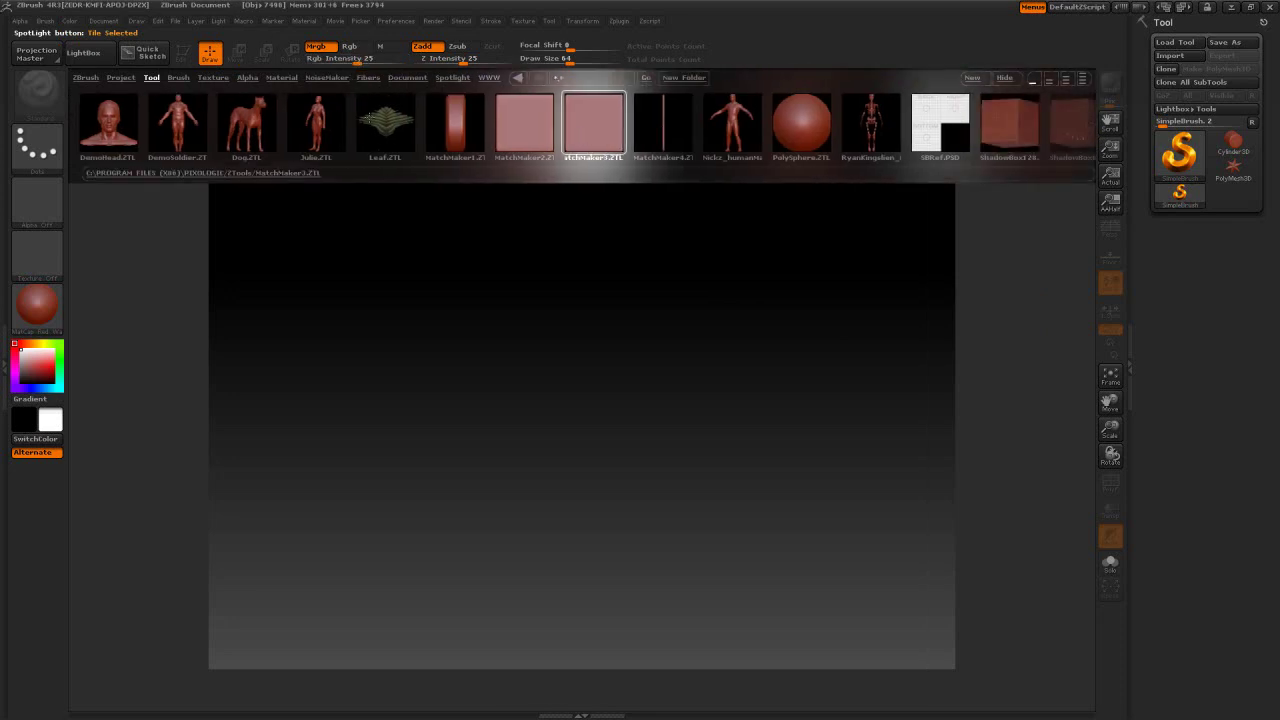
pyautogui.moveTo(692, 128); pyautogui.dragTo(354, 148)
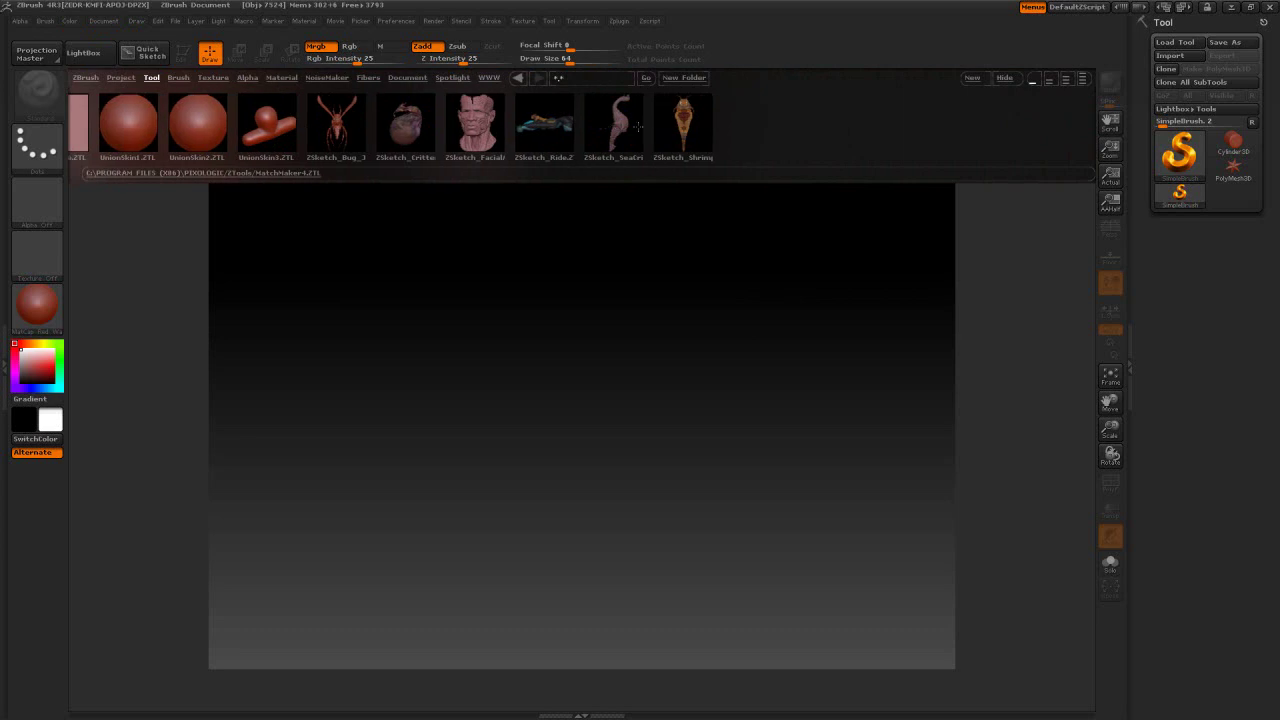
# Browse the LightBox tools back to the beginning and reduce the LightBox height so smaller thumbnails are shown
pyautogui.moveTo(150, 116); pyautogui.dragTo(676, 145)
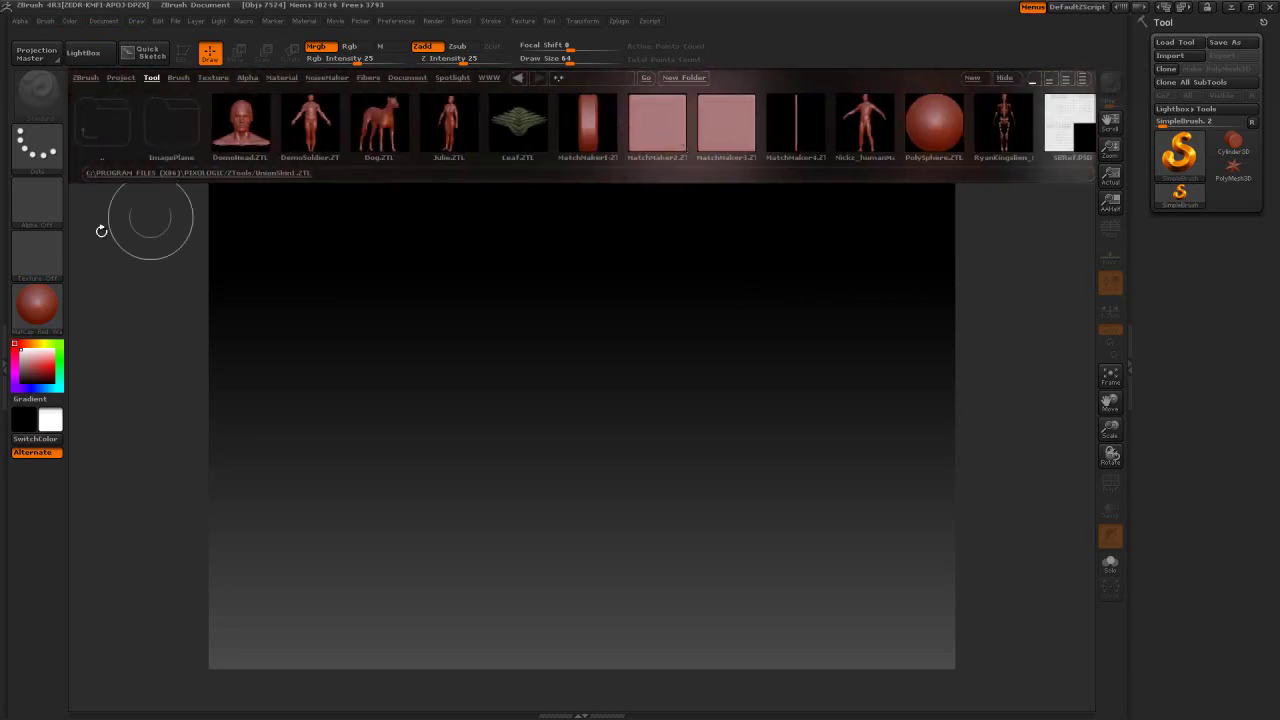
pyautogui.moveTo(136, 153); pyautogui.dragTo(222, 121)
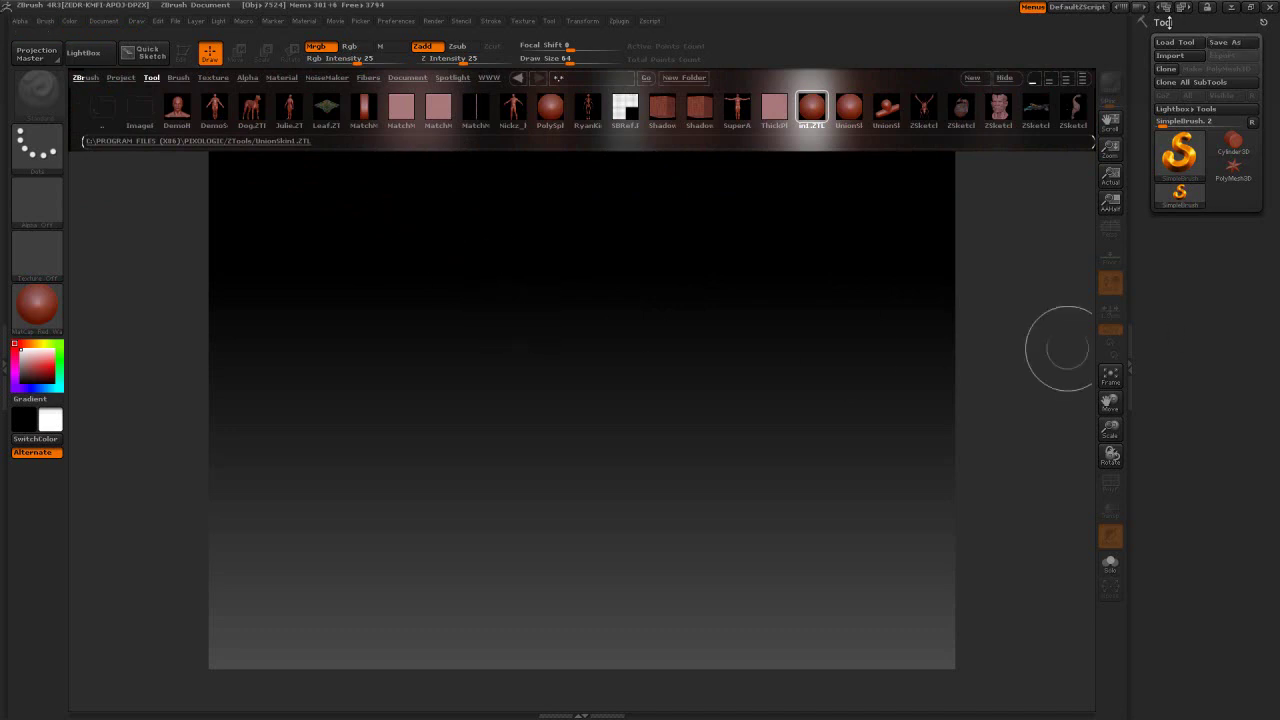
# Choose the Sphere3D primitive as the active tool and convert it to a PolyMesh3D
pyautogui.click(1190, 160)
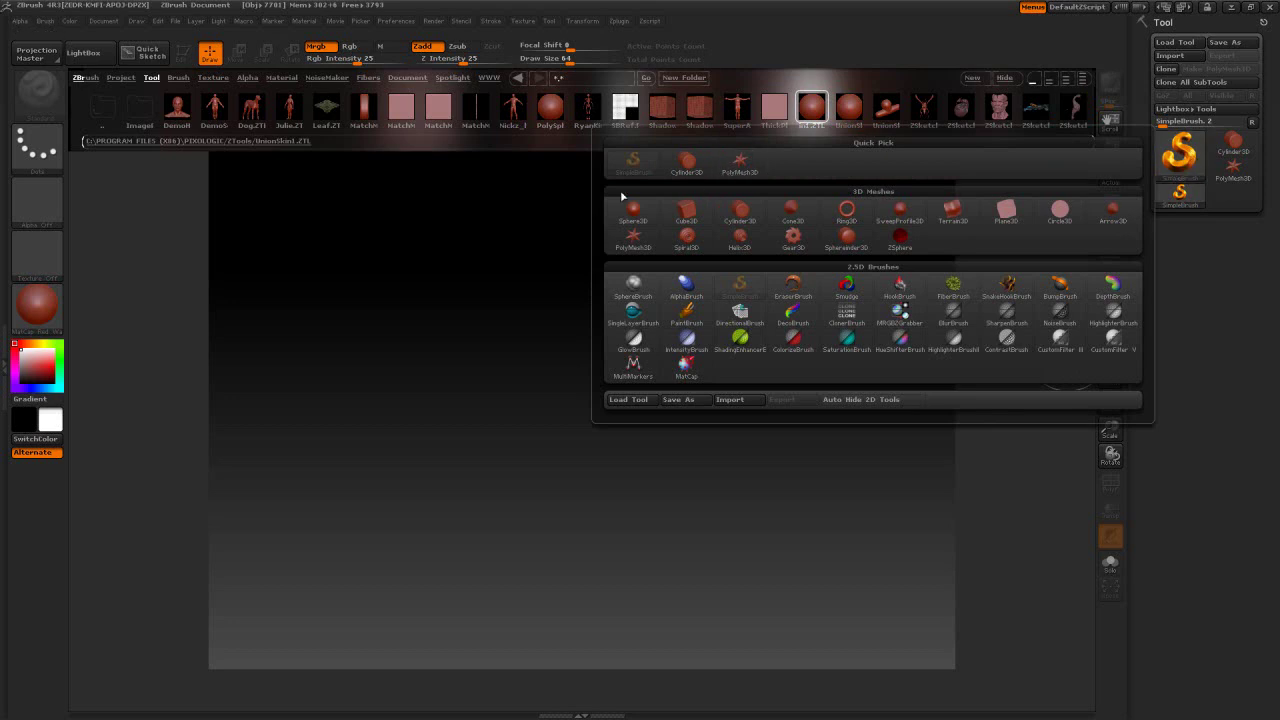
pyautogui.moveTo(636, 214)
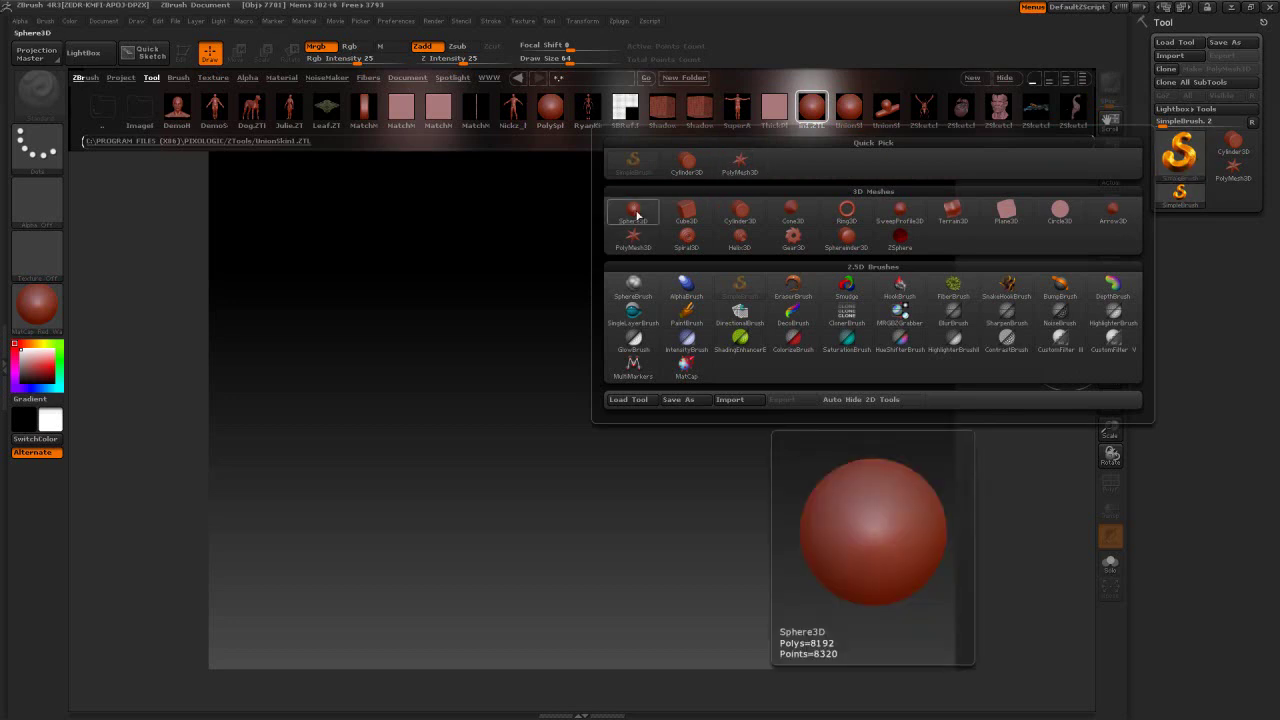
pyautogui.click(636, 214)
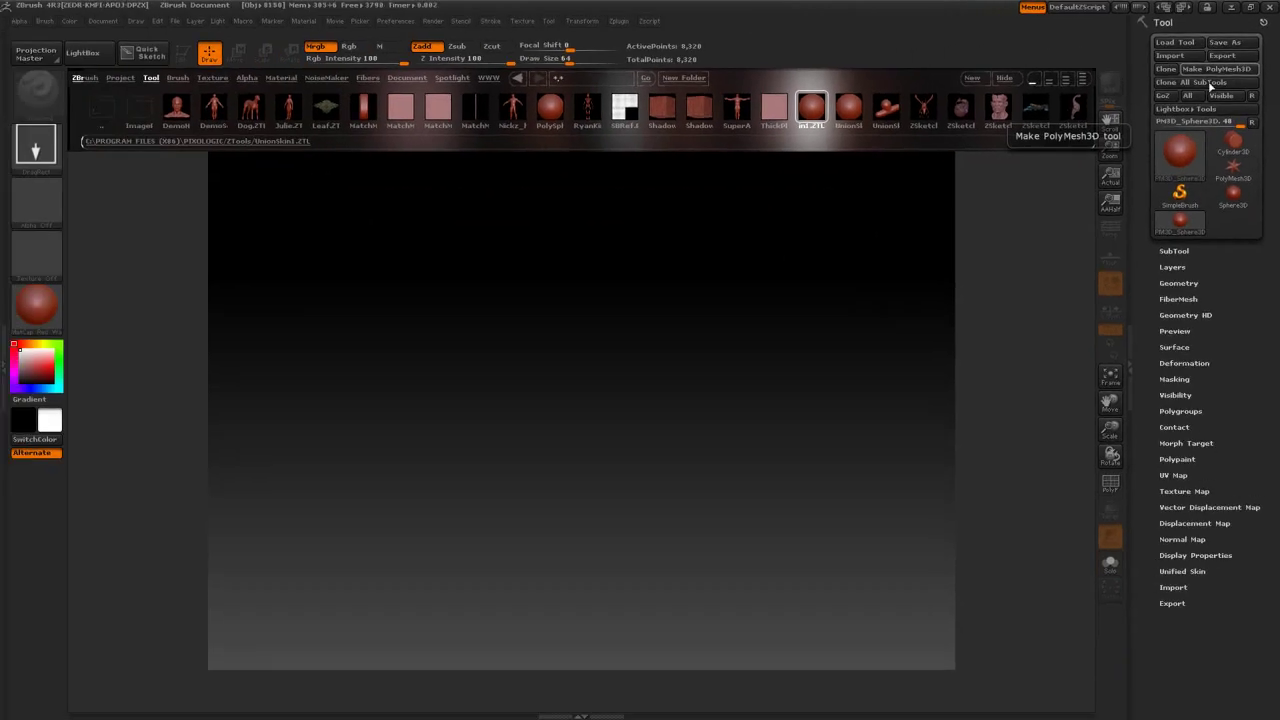
pyautogui.click(1089, 183)
# Draw the sphere large in the middle of the canvas and turn on Edit mode
pyautogui.moveTo(564, 407); pyautogui.dragTo(306, 423)
pyautogui.press('t')
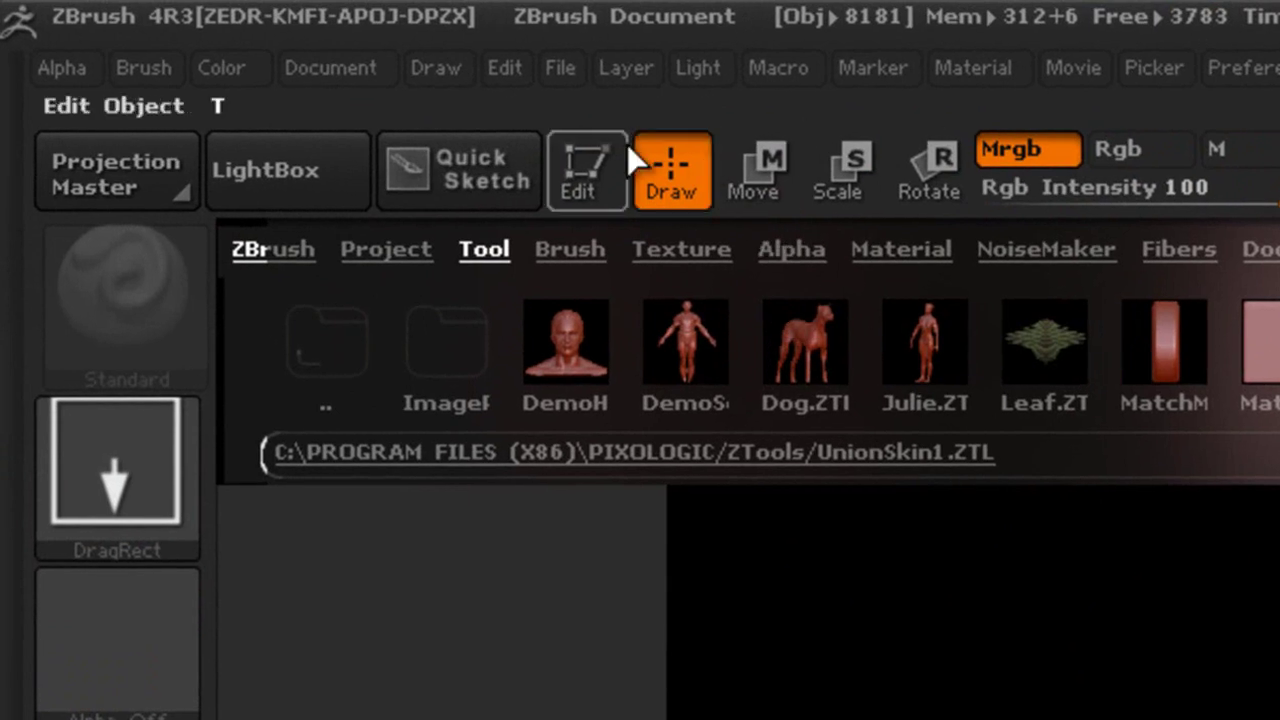
pyautogui.click(604, 176)
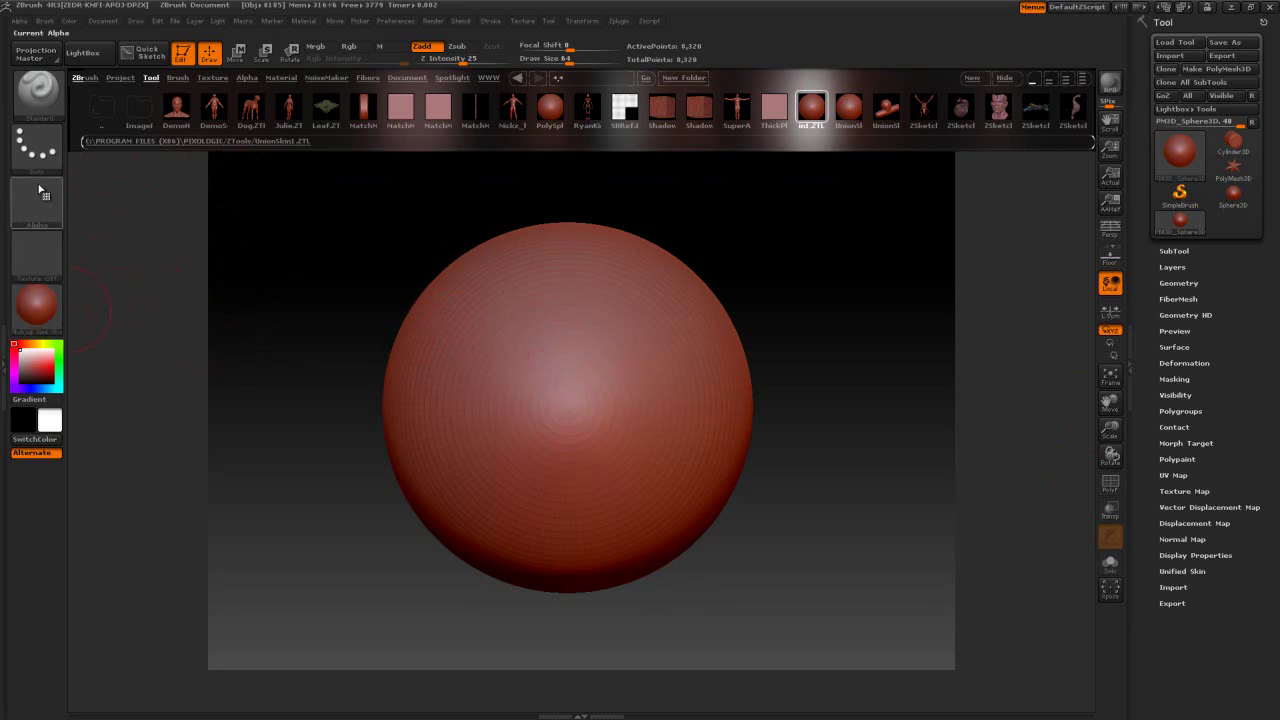
# Examine the 3D sculpting brushes in the brush palette and filter them to names starting with S
pyautogui.click(40, 100)
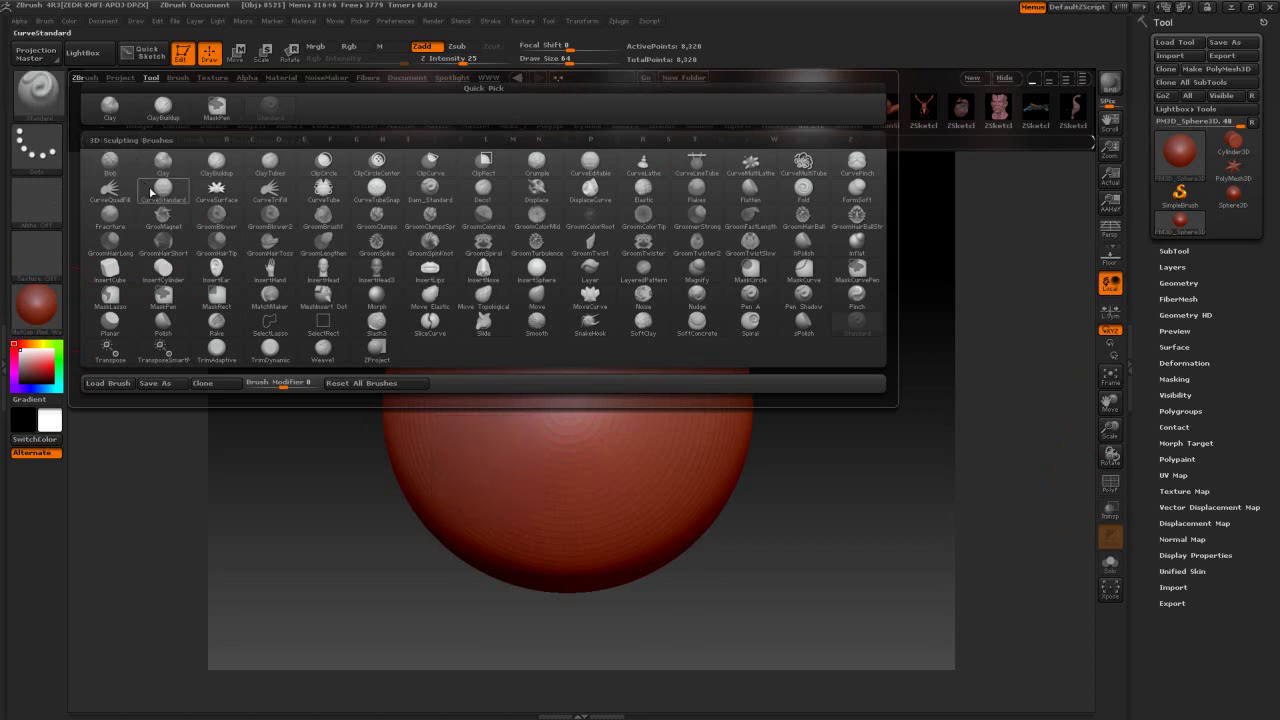
pyautogui.moveTo(253, 213)
pyautogui.moveTo(104, 167)
pyautogui.moveTo(127, 213)
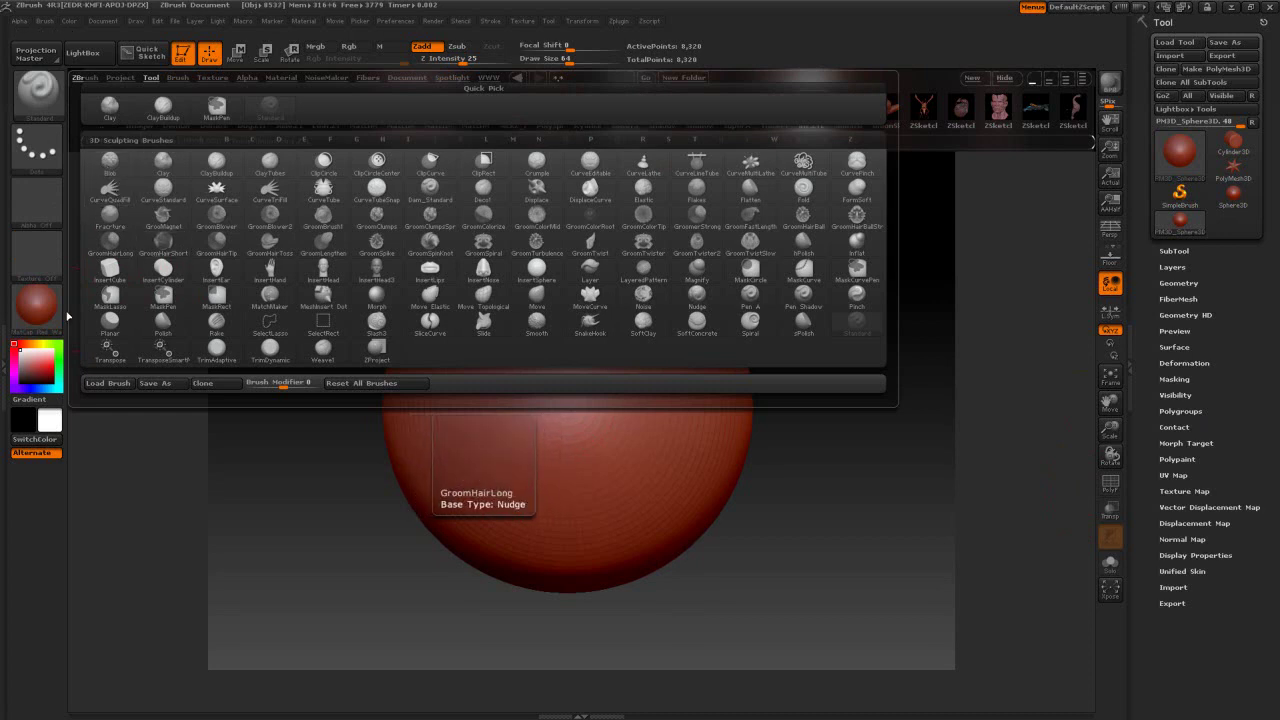
pyautogui.click(140, 302)
pyautogui.click(38, 88)
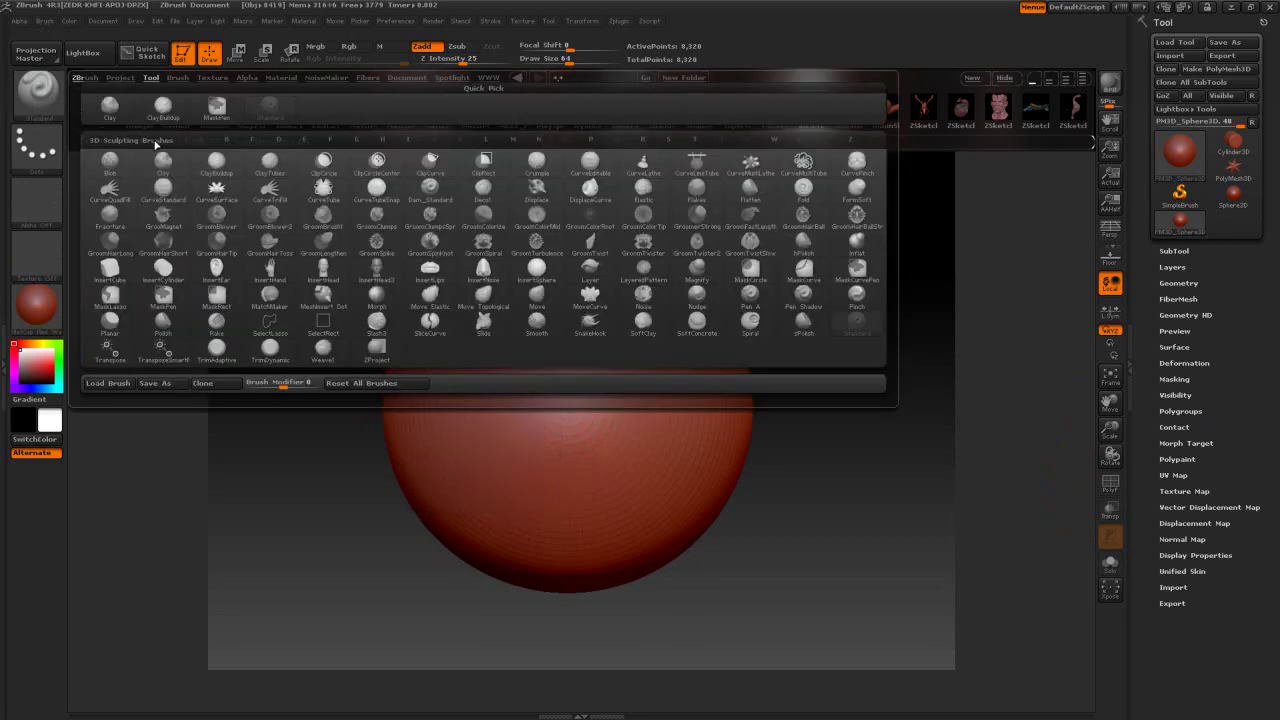
pyautogui.moveTo(132, 118)
pyautogui.press('s')
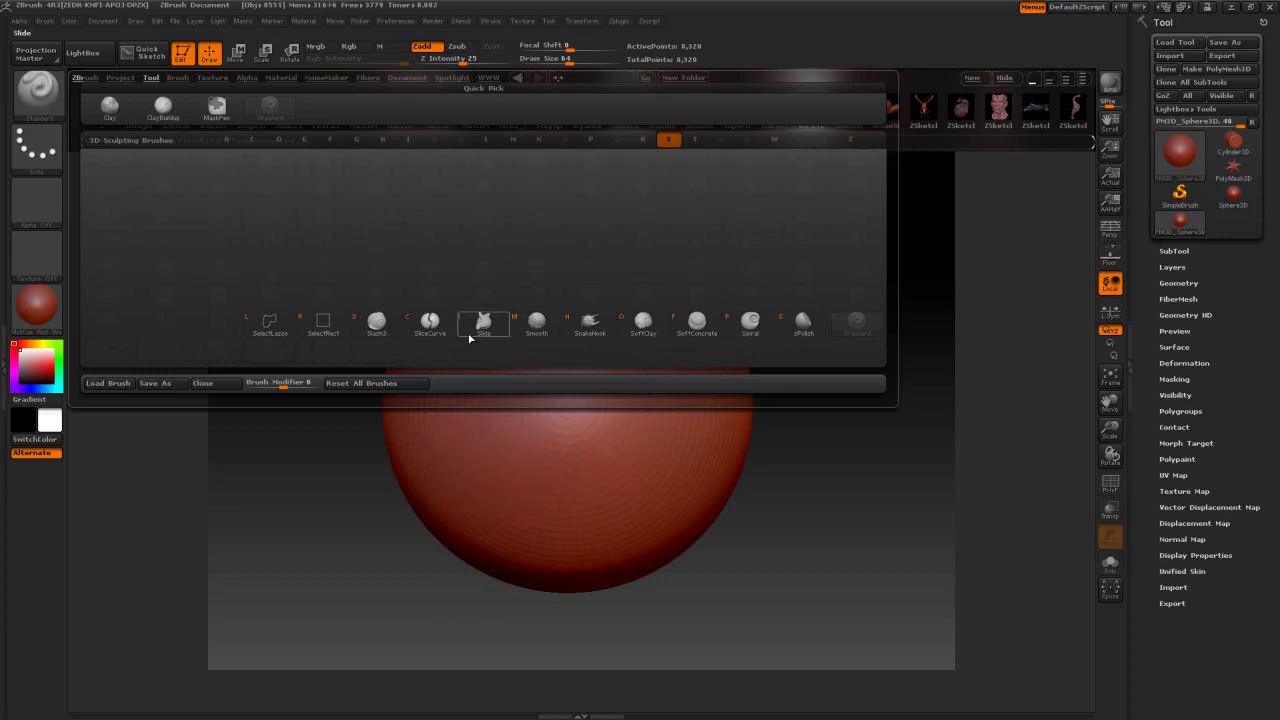
# Filter the brush palette to names starting with M and choose the MatchMaker brush
pyautogui.click(37, 90)
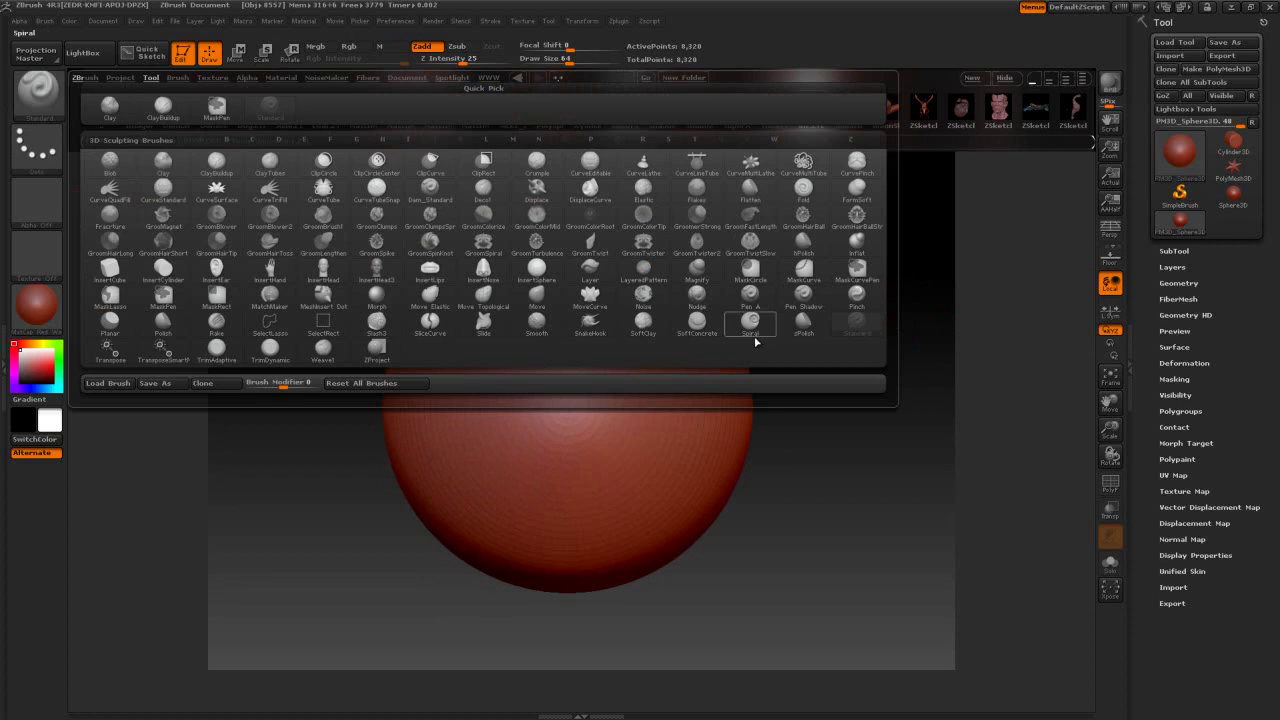
pyautogui.press('m')
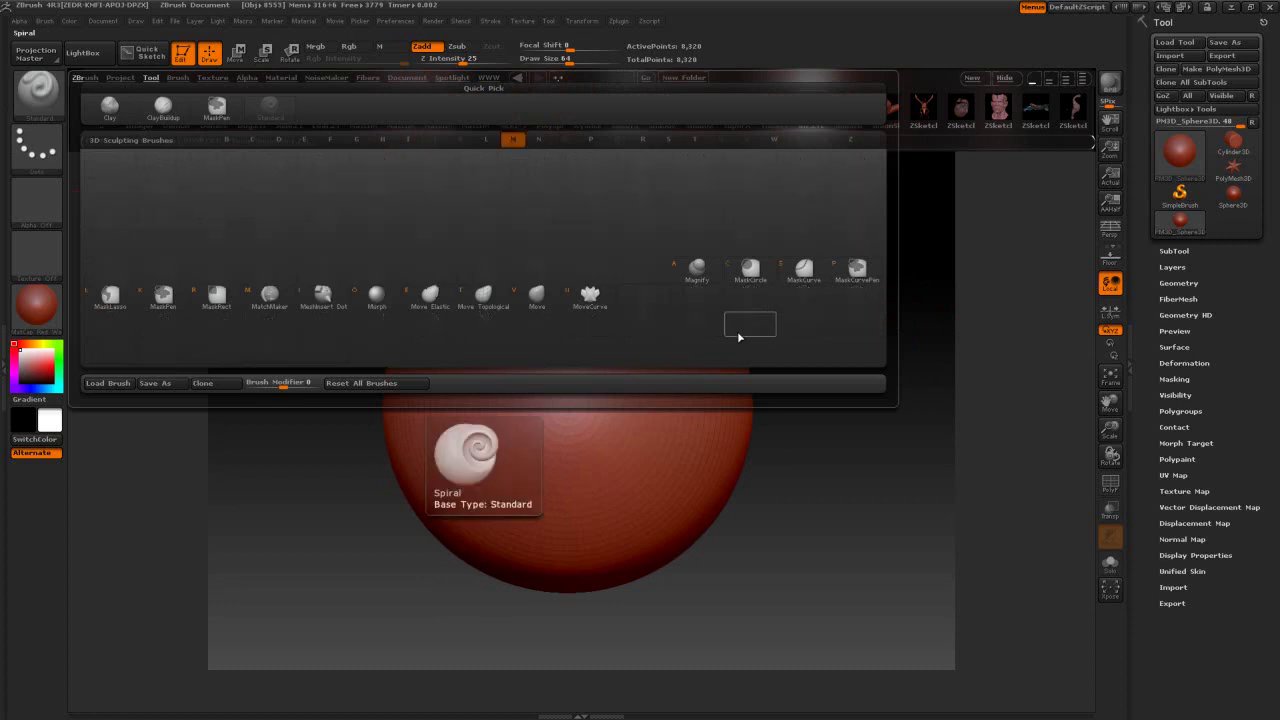
pyautogui.click(540, 301)
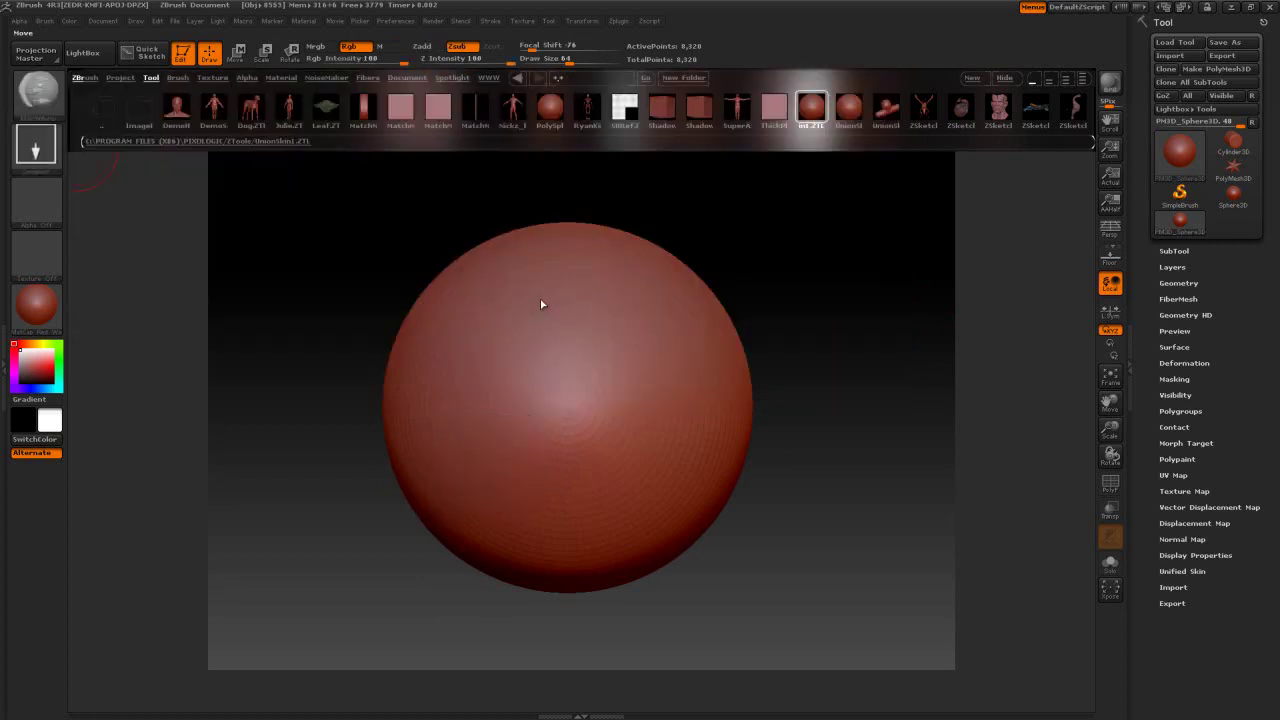
# Review the brushes starting with I, choose the Flakes brush and sculpt a test stroke near the top of the sphere
pyautogui.click(40, 99)
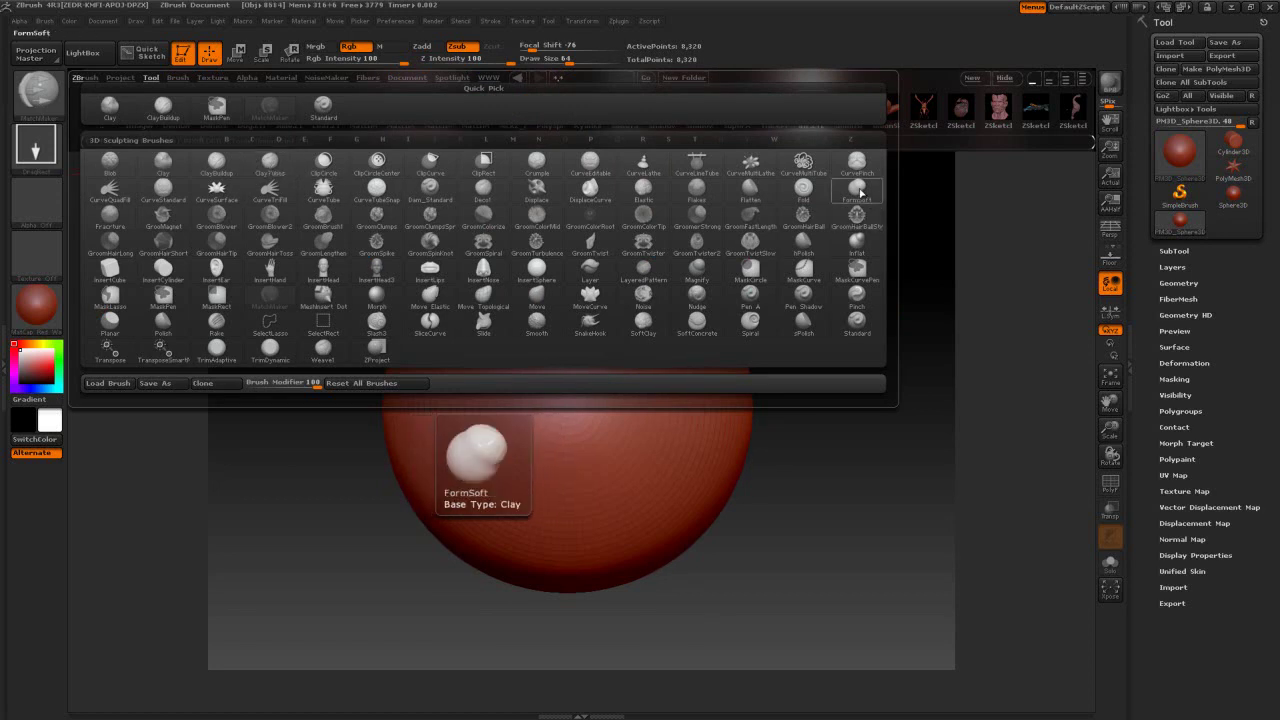
pyautogui.press('i')
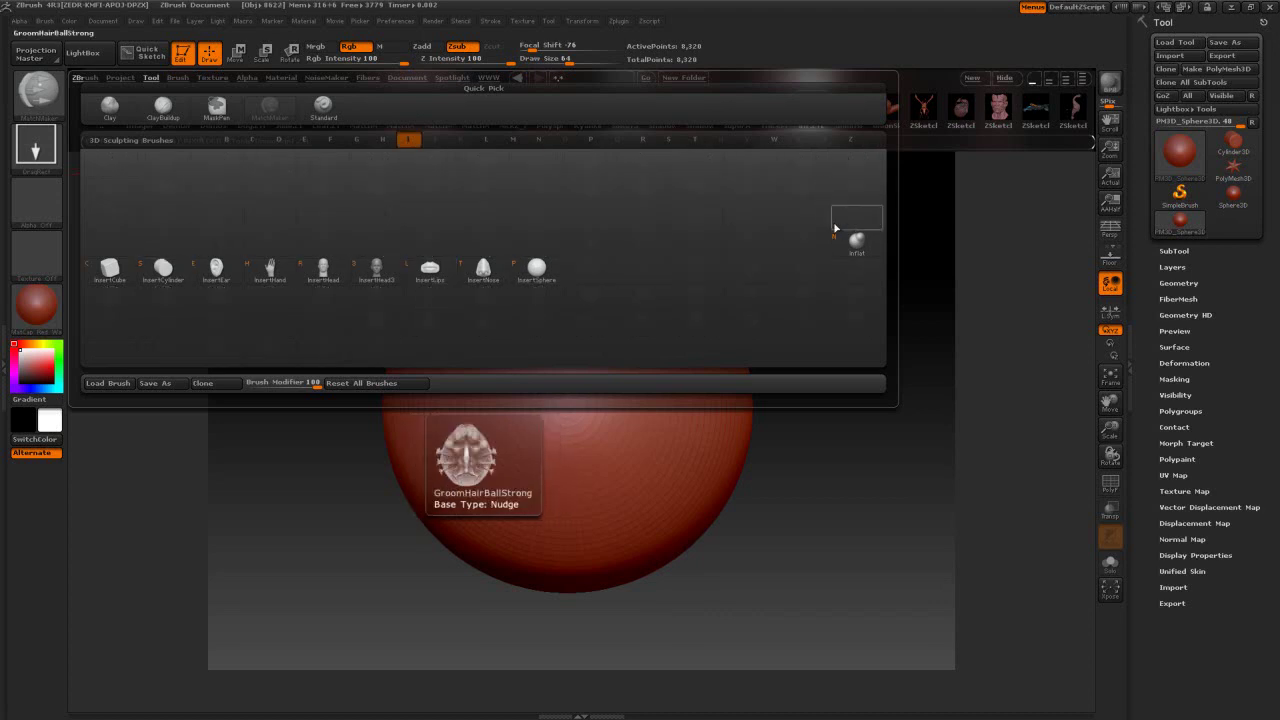
pyautogui.press('i')
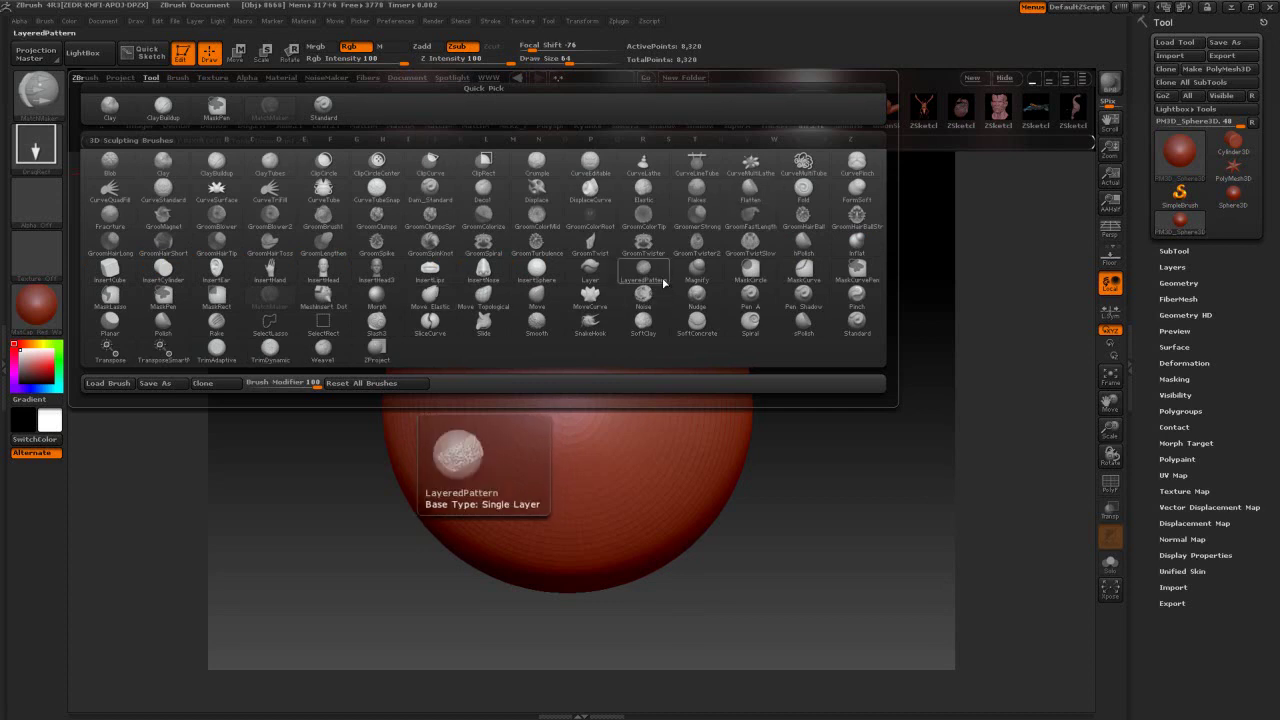
pyautogui.click(696, 190)
pyautogui.moveTo(591, 322)
pyautogui.mouseDown()
pyautogui.moveTo(566, 283)
pyautogui.moveTo(516, 318)
pyautogui.moveTo(585, 311)
pyautogui.mouseUp()
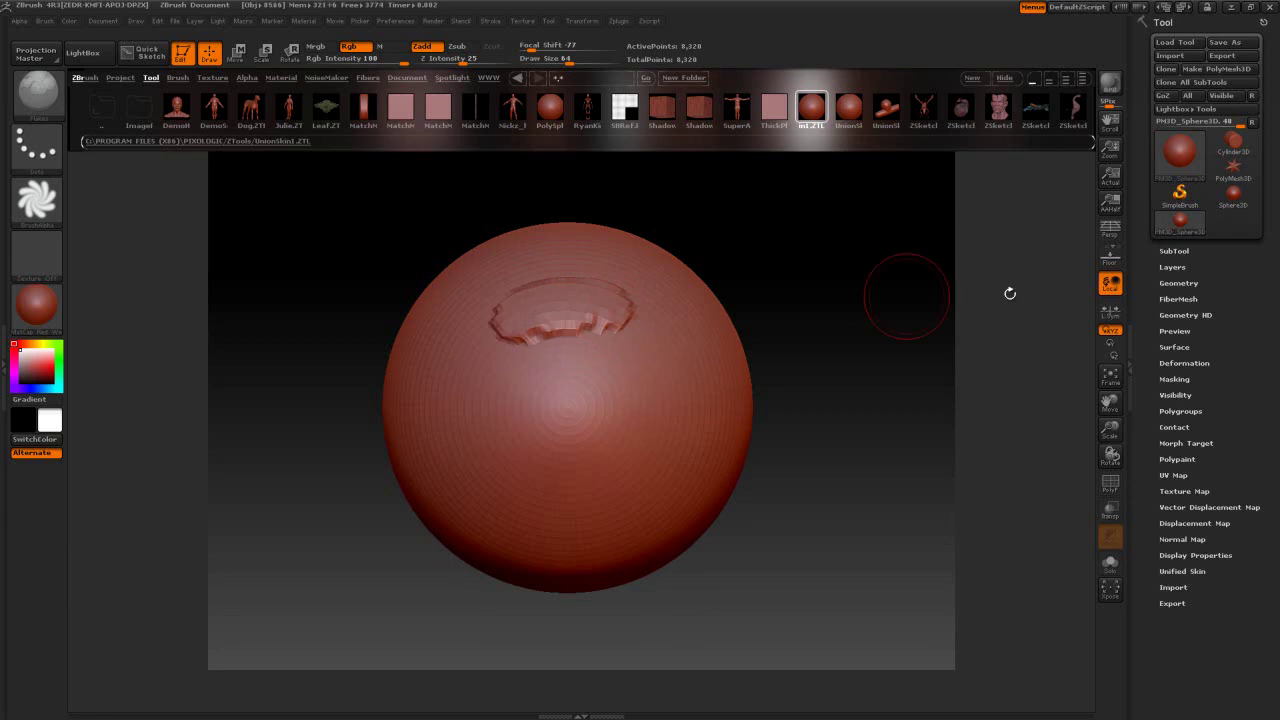
# Subdivide the sphere up to level 5 and stamp two small swirl marks on its front
pyautogui.click(1177, 283)
pyautogui.click(1175, 267)
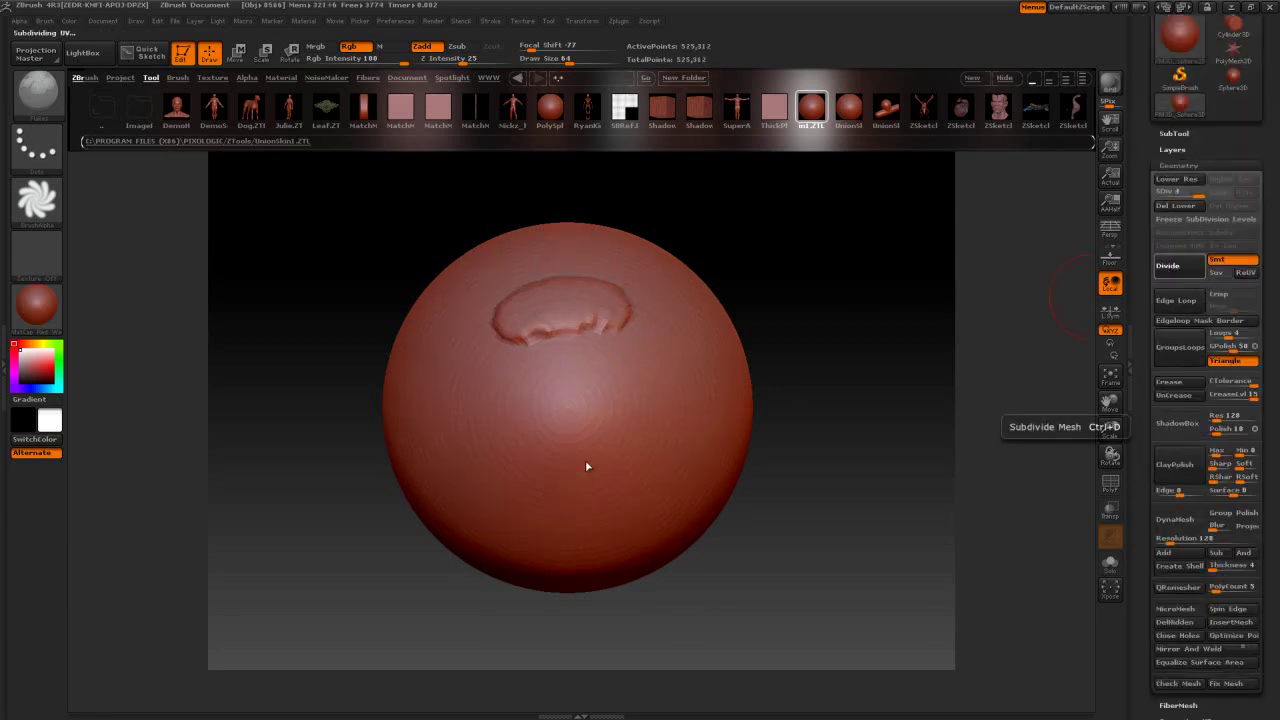
pyautogui.click(577, 407)
pyautogui.moveTo(576, 408); pyautogui.dragTo(570, 409)
pyautogui.click(634, 458)
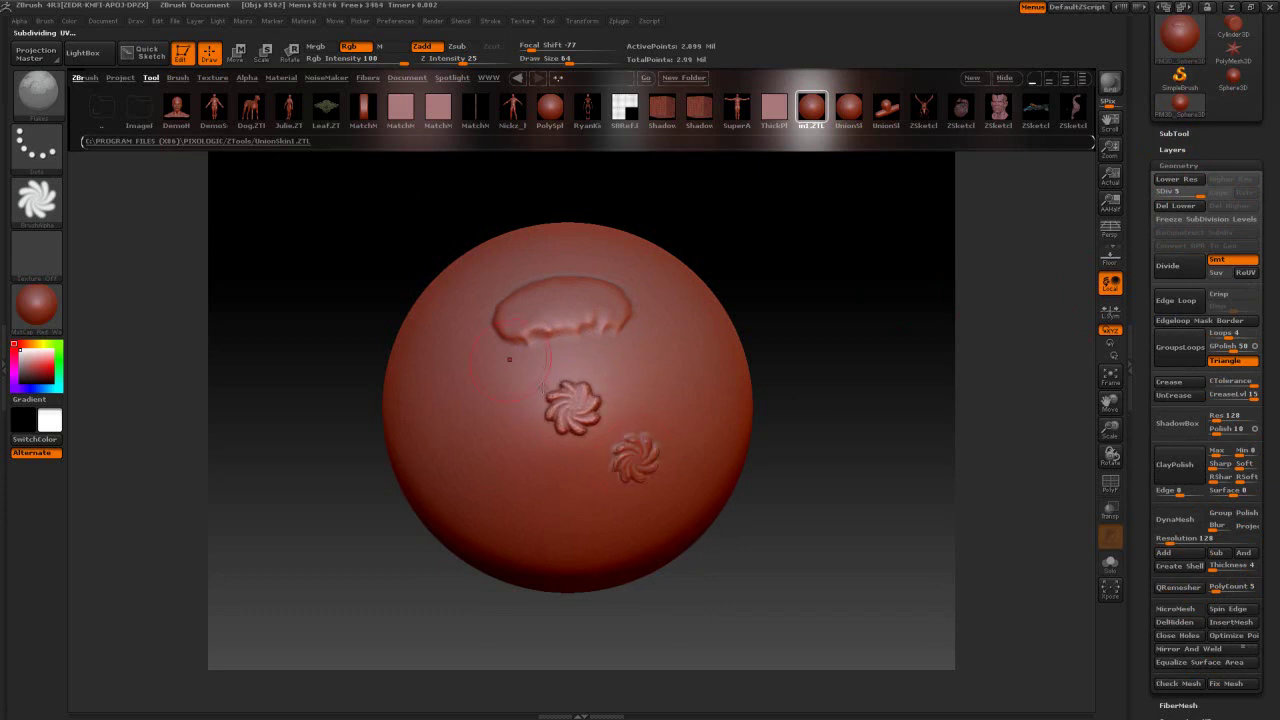
# Set the Draw Size to 256 and sculpt several larger Flakes marks on the sphere
pyautogui.moveTo(566, 61); pyautogui.dragTo(656, 66)
pyautogui.moveTo(480, 448)
pyautogui.mouseDown()
pyautogui.moveTo(464, 452)
pyautogui.moveTo(545, 387)
pyautogui.mouseUp()
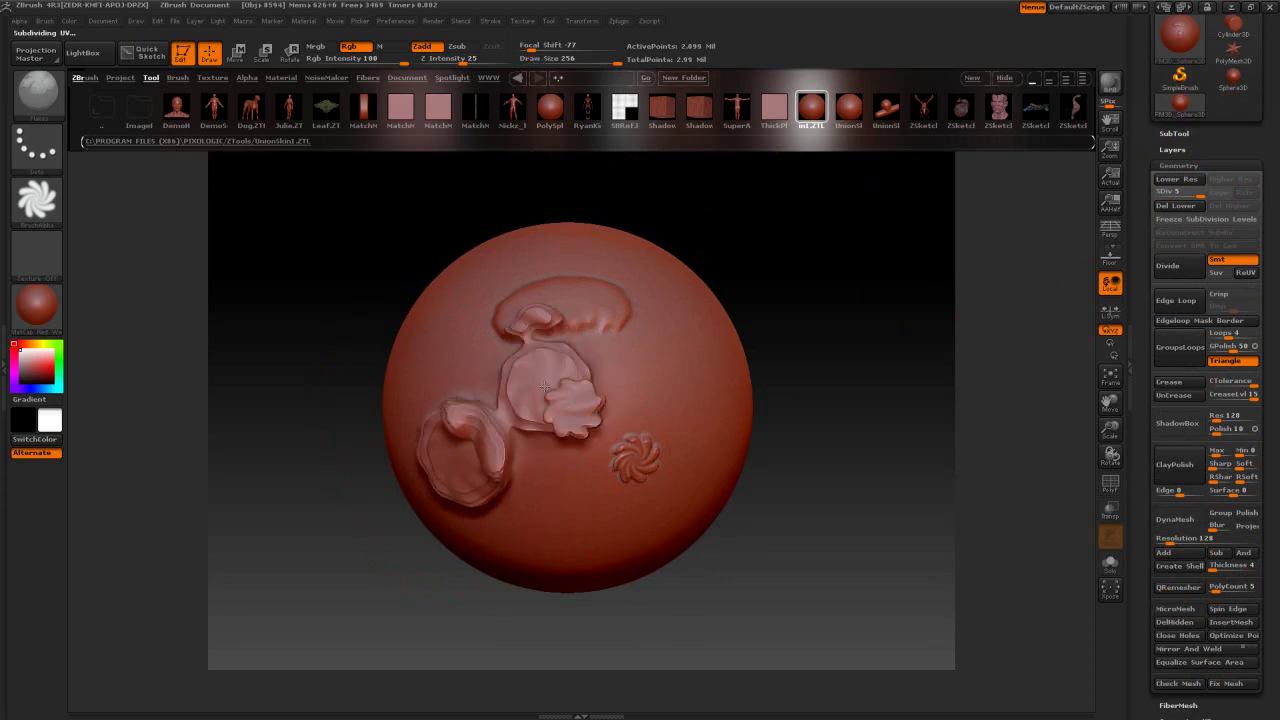
pyautogui.click(682, 366)
pyautogui.moveTo(897, 503)
pyautogui.mouseDown()
pyautogui.moveTo(855, 505)
pyautogui.moveTo(873, 497)
pyautogui.mouseUp()
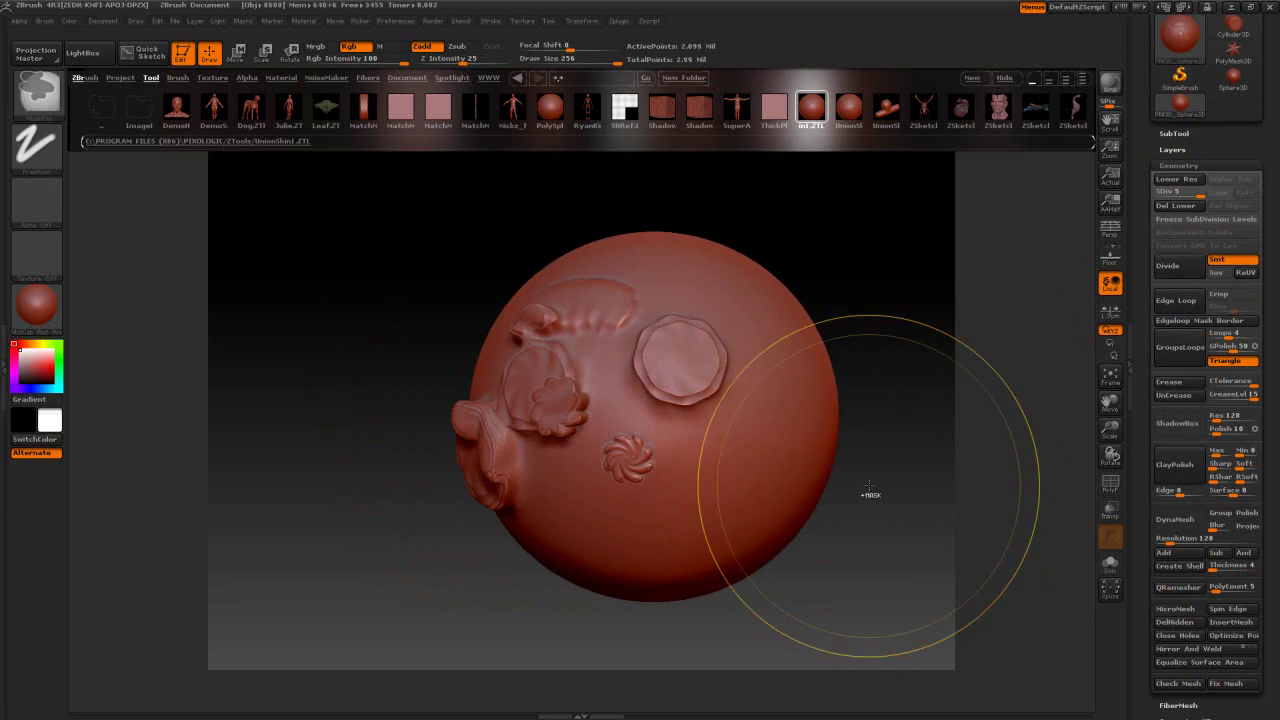
# Undo all the sculpted strokes and subdivisions on the sphere
pyautogui.hotkey('ctrl', 'z')
pyautogui.hotkey('ctrl', 'z')
pyautogui.hotkey('ctrl', 'z')
pyautogui.hotkey('ctrl', 'z')
pyautogui.hotkey('ctrl', 'z')
pyautogui.hotkey('ctrl', 'z')
pyautogui.hotkey('ctrl', 'z')
pyautogui.hotkey('ctrl', 'z')
pyautogui.hotkey('ctrl', 'z')
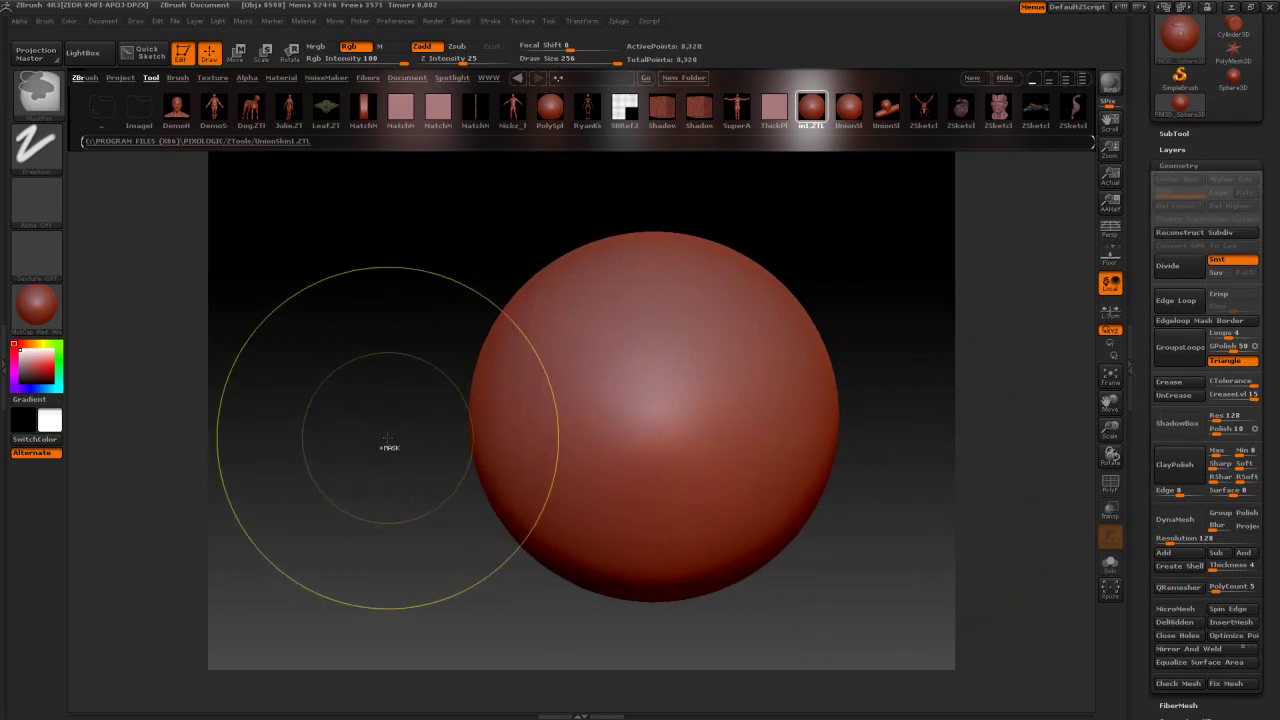
pyautogui.moveTo(415, 418); pyautogui.dragTo(409, 420)
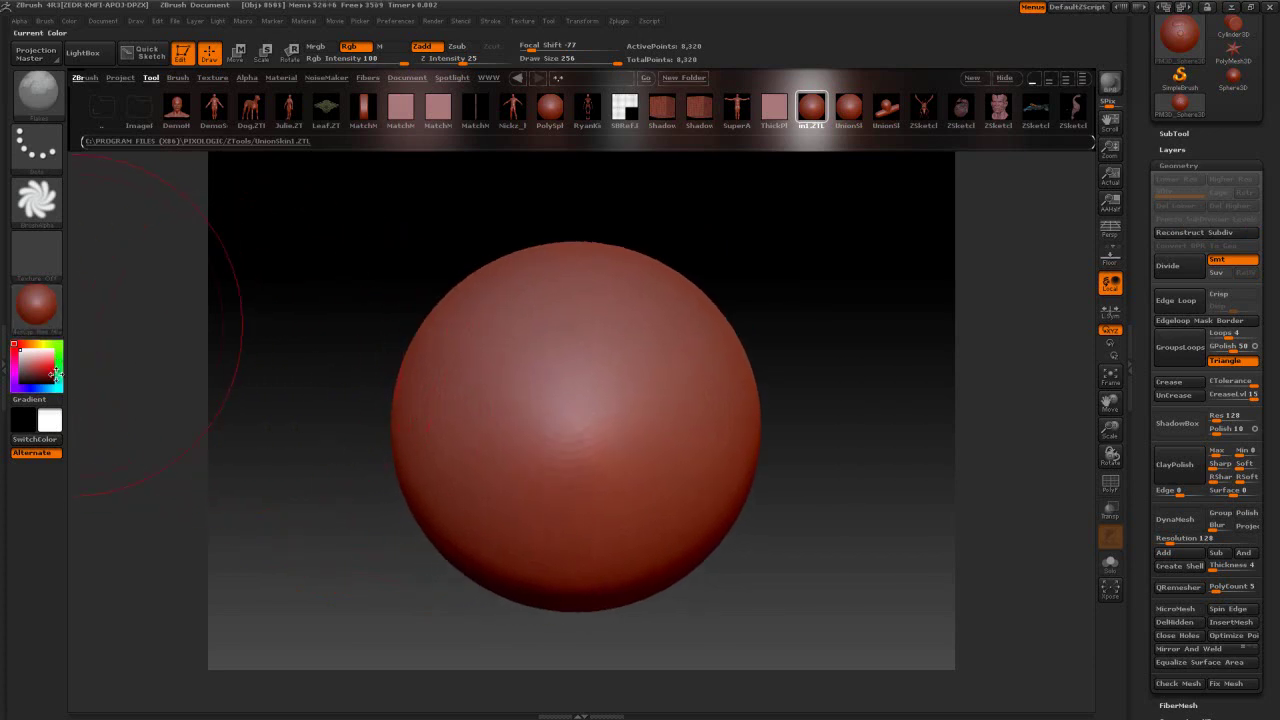
# Try other colors on the sphere, including dark red (Red 100, Green 15, Blue 15), and return the color to near white
pyautogui.click(46, 374)
pyautogui.moveTo(41, 374); pyautogui.dragTo(26, 359)
pyautogui.click(20, 383)
pyautogui.click(44, 375)
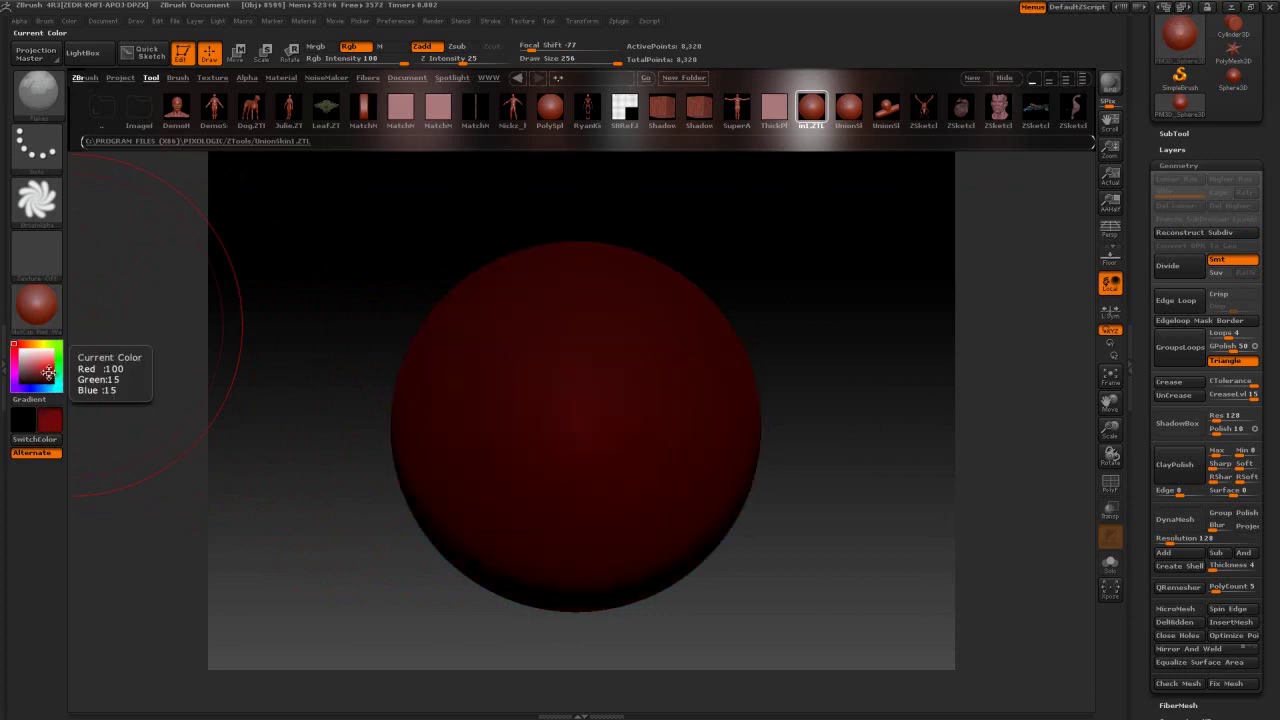
pyautogui.click(48, 357)
pyautogui.click(49, 358)
pyautogui.moveTo(48, 358); pyautogui.dragTo(15, 347)
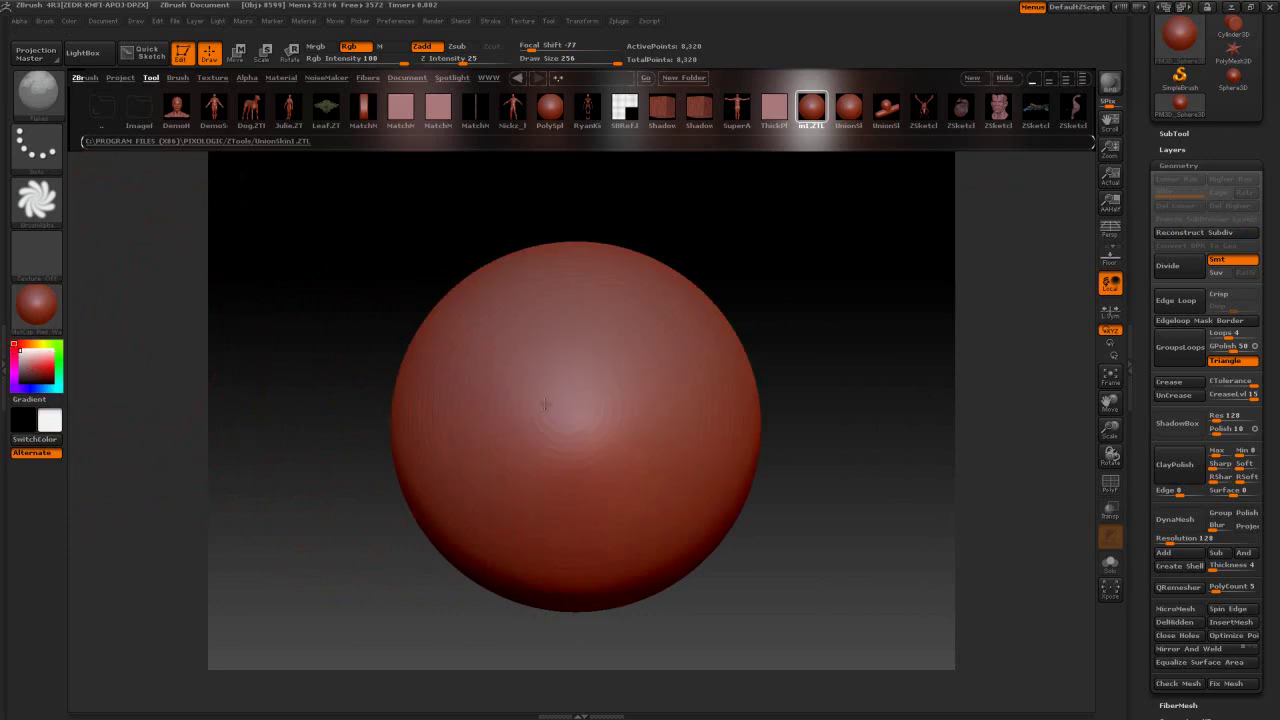
# Sculpt a test stroke across the middle of the sphere and undo it
pyautogui.moveTo(545, 404); pyautogui.dragTo(600, 450)
pyautogui.hotkey('ctrl', 'z')
pyautogui.moveTo(351, 305); pyautogui.dragTo(354, 309)
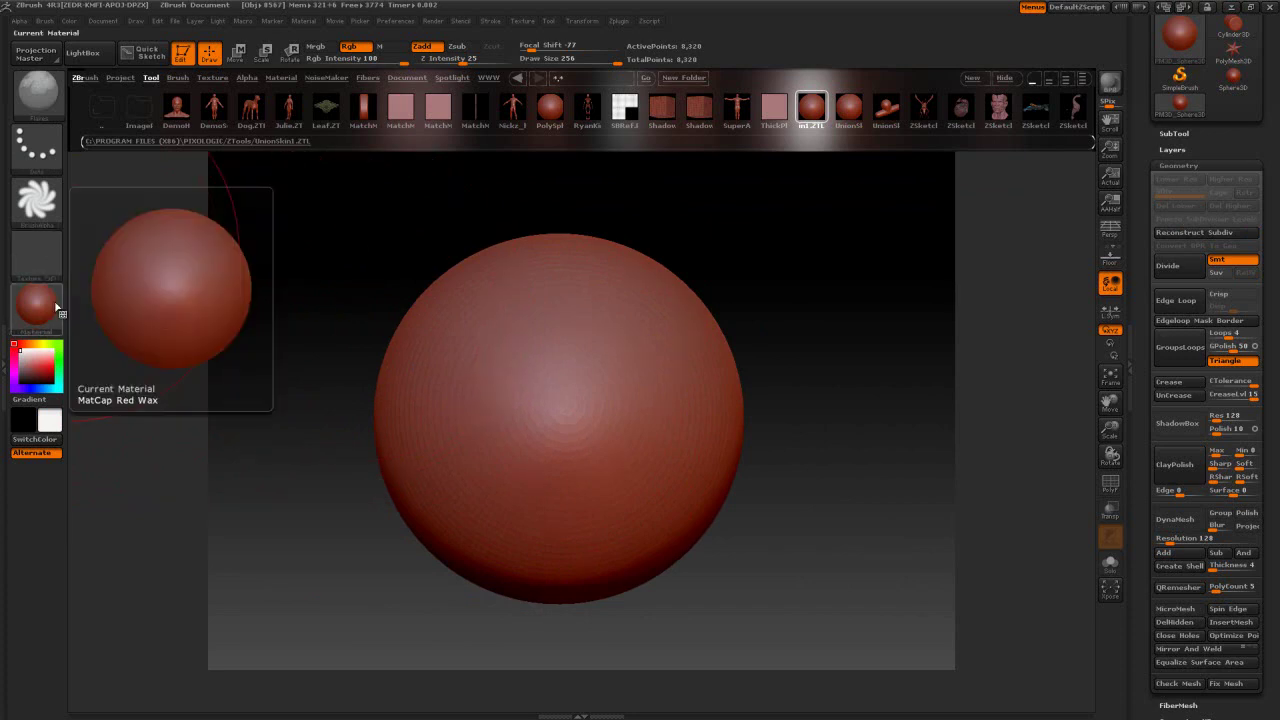
# Try the MatCap GreenClay material on the sphere and replace it with MatCap RedClay
pyautogui.click(52, 306)
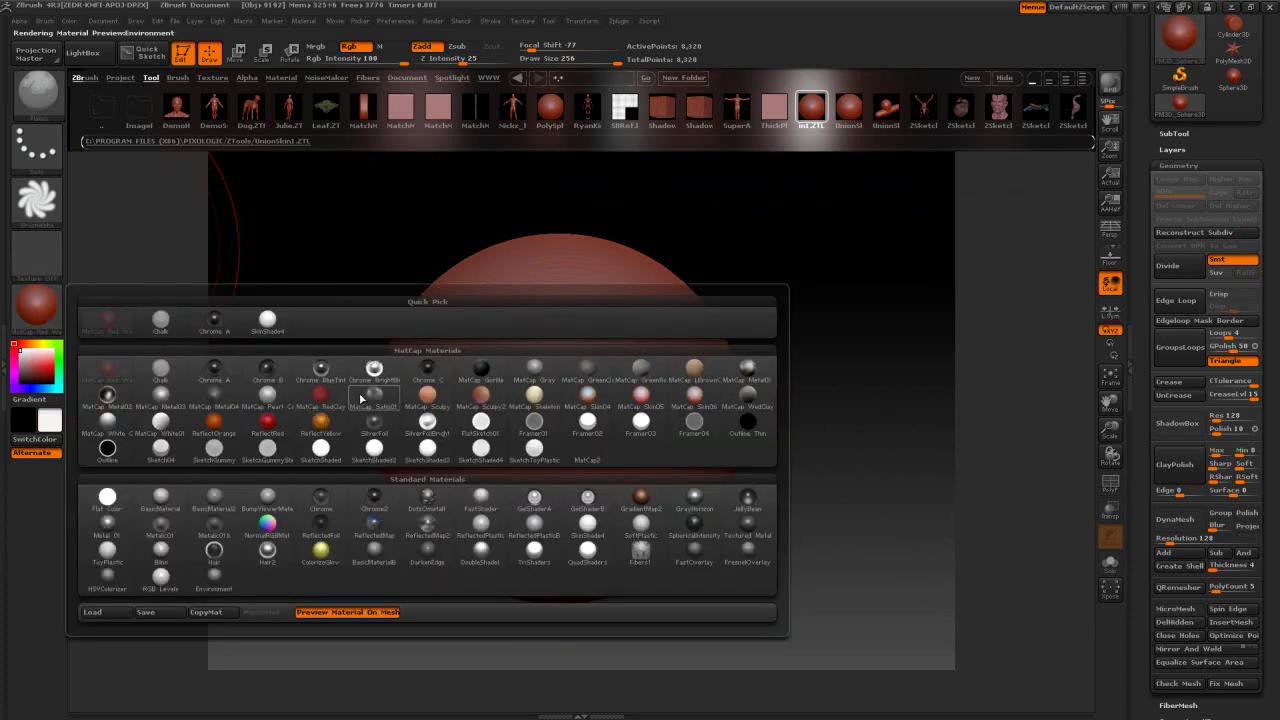
pyautogui.click(605, 368)
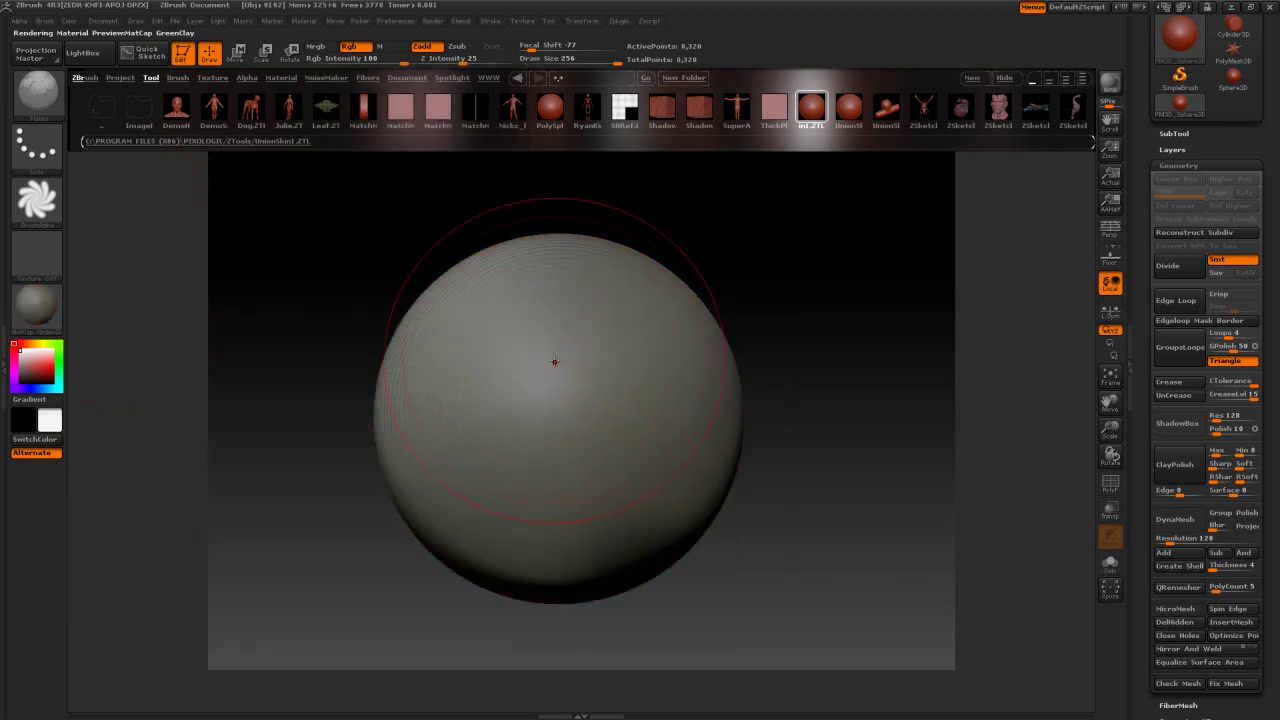
pyautogui.click(55, 318)
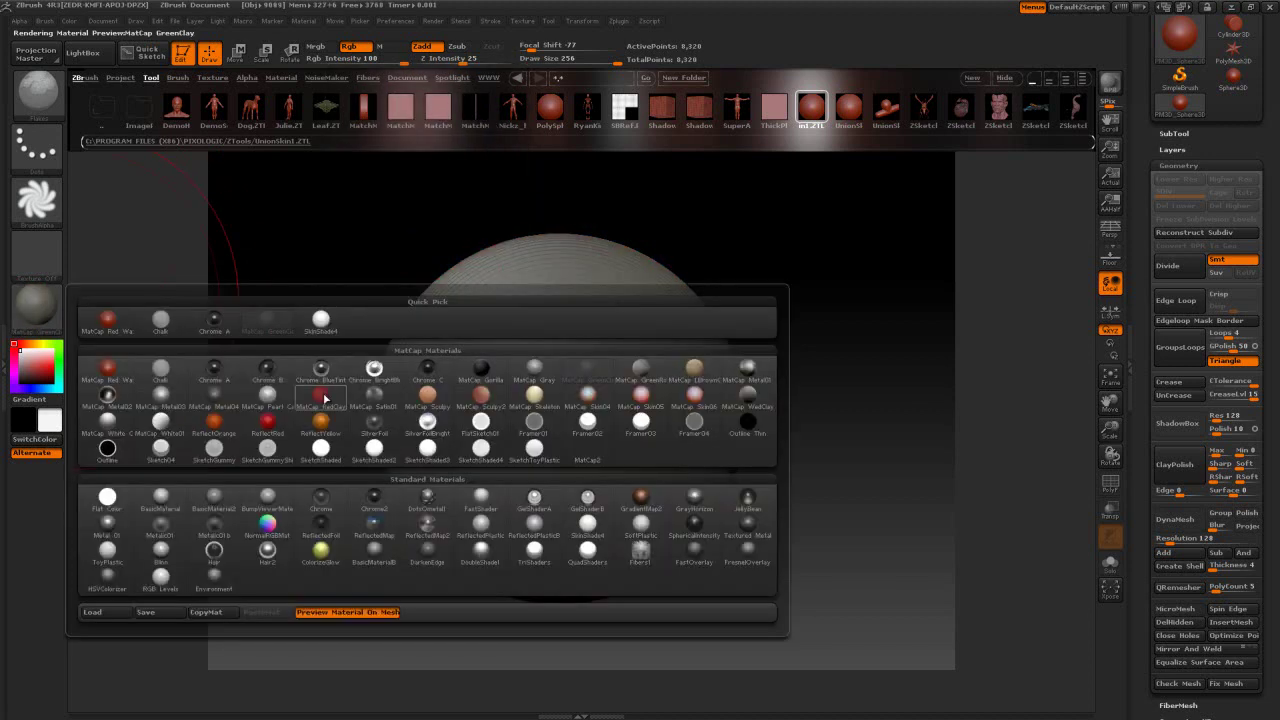
pyautogui.click(337, 401)
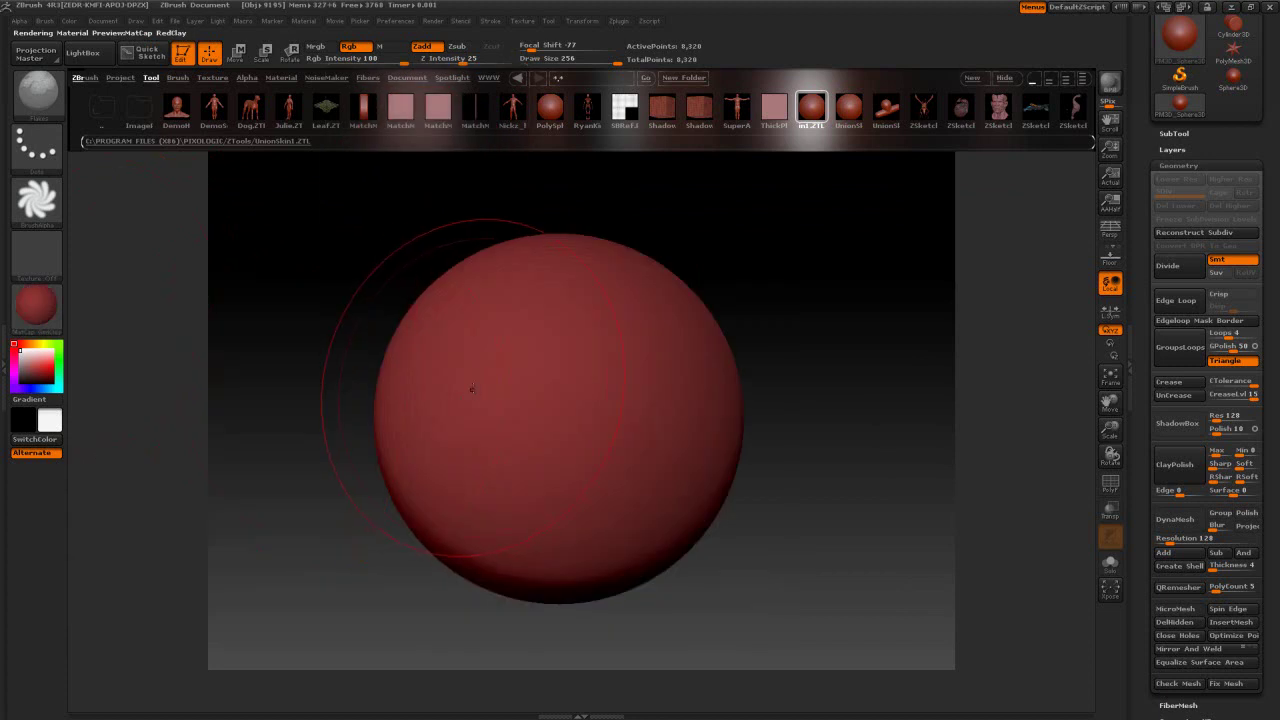
# Sculpt a large test stroke on the upper left of the red clay sphere and undo it
pyautogui.moveTo(479, 363); pyautogui.dragTo(471, 309)
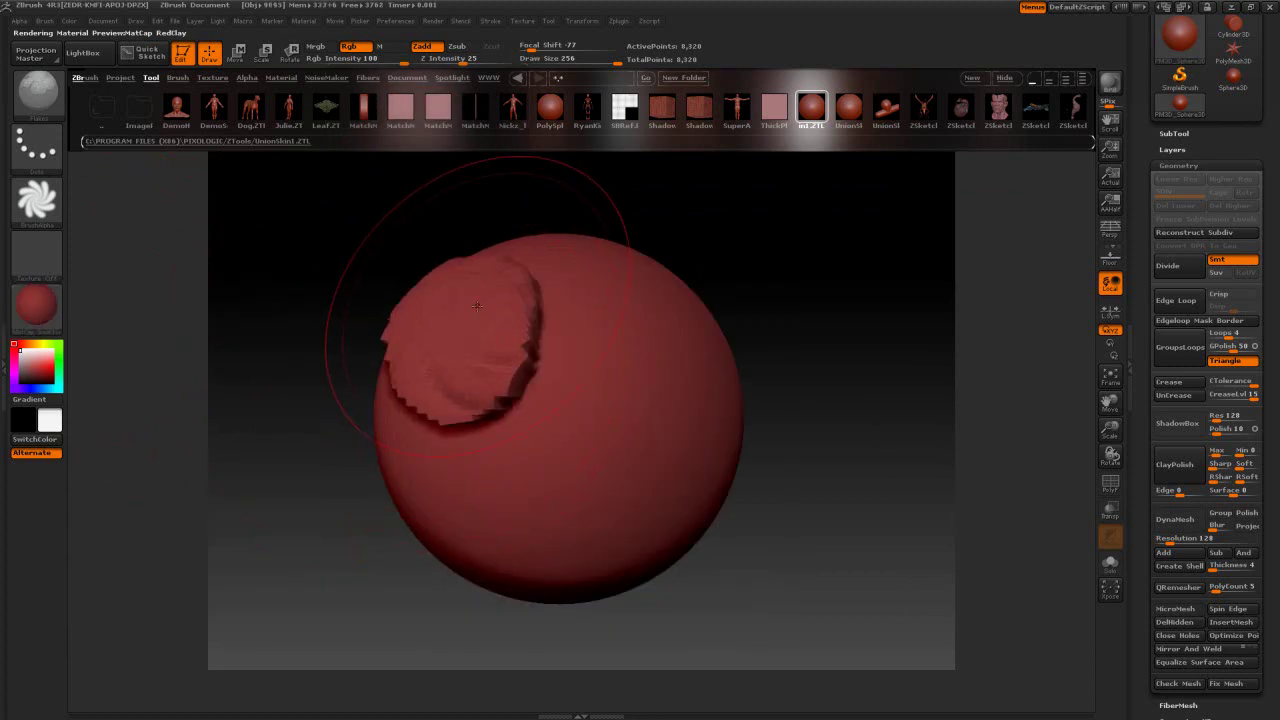
pyautogui.hotkey('ctrl', 'z')
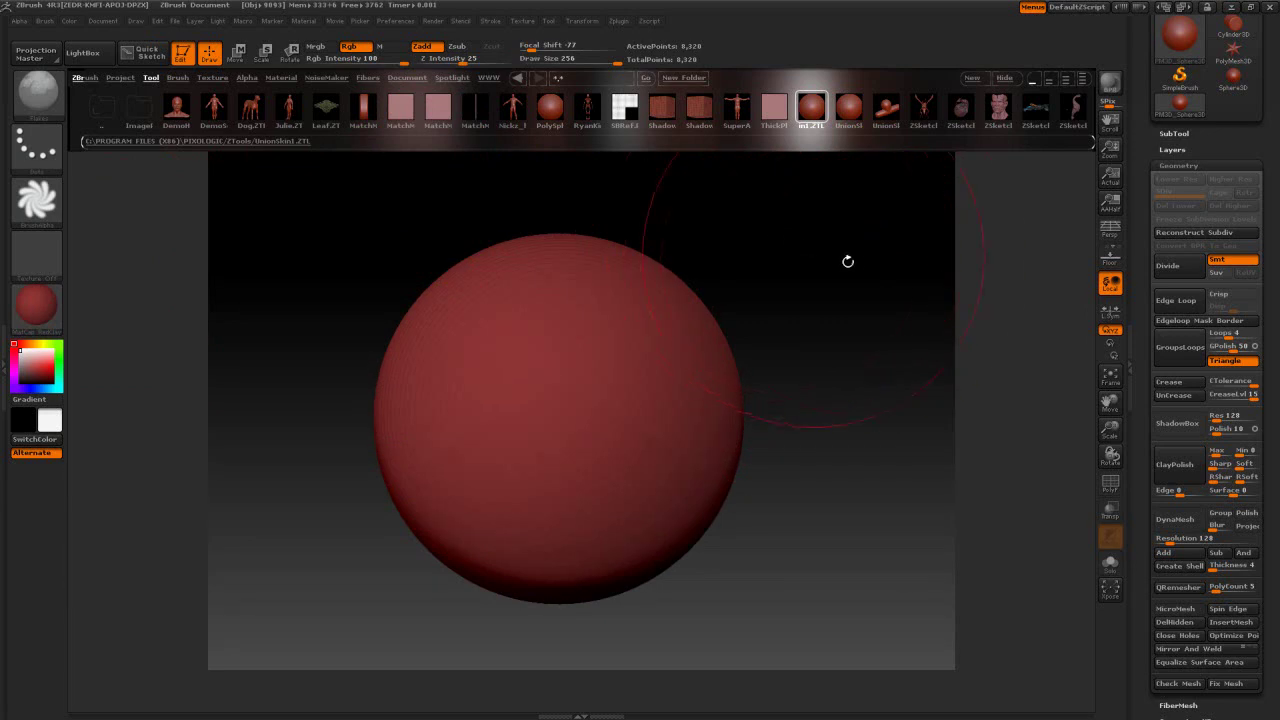
# Demonstrate canvas navigation by rotating and panning the view of the sphere
pyautogui.moveTo(868, 251)
pyautogui.mouseDown()
pyautogui.moveTo(834, 297)
pyautogui.moveTo(734, 357)
pyautogui.moveTo(394, 391)
pyautogui.moveTo(743, 320)
pyautogui.moveTo(763, 363)
pyautogui.mouseUp()
pyautogui.moveTo(709, 423); pyautogui.dragTo(837, 380)
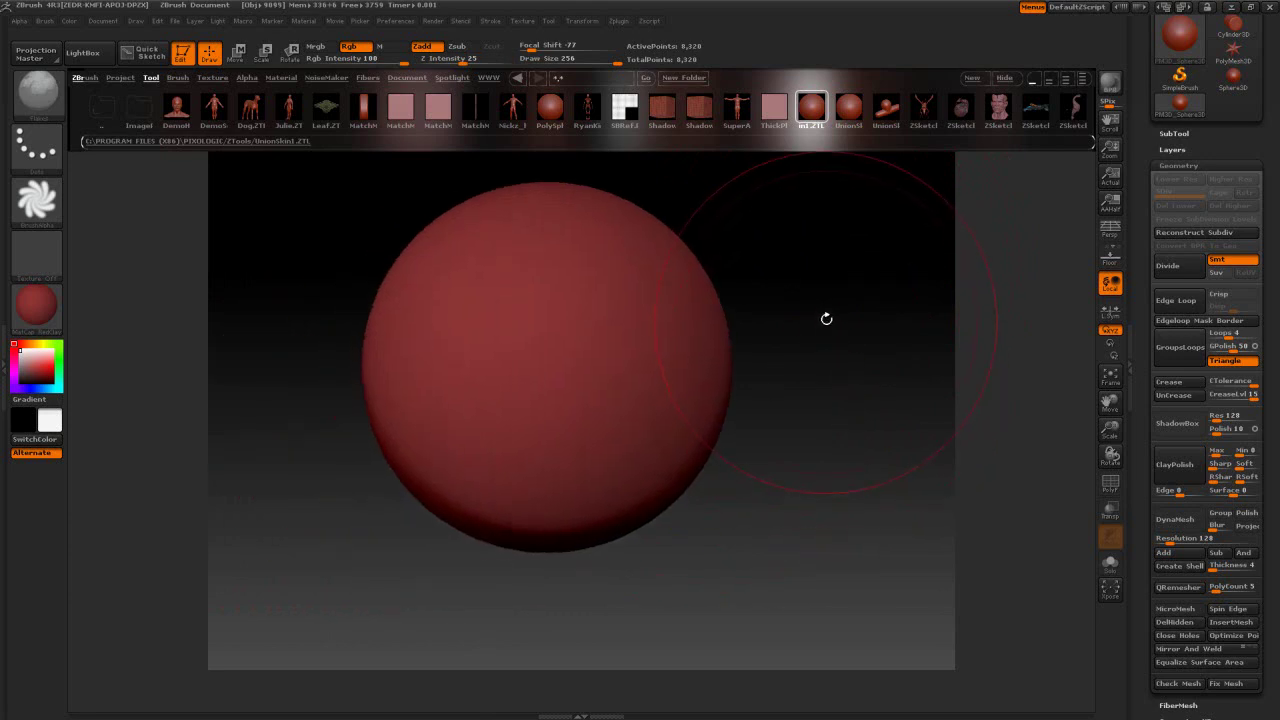
pyautogui.moveTo(829, 316)
pyautogui.mouseDown()
pyautogui.moveTo(872, 370)
pyautogui.moveTo(721, 316)
pyautogui.moveTo(777, 314)
pyautogui.moveTo(660, 309)
pyautogui.moveTo(706, 271)
pyautogui.moveTo(937, 304)
pyautogui.mouseUp()
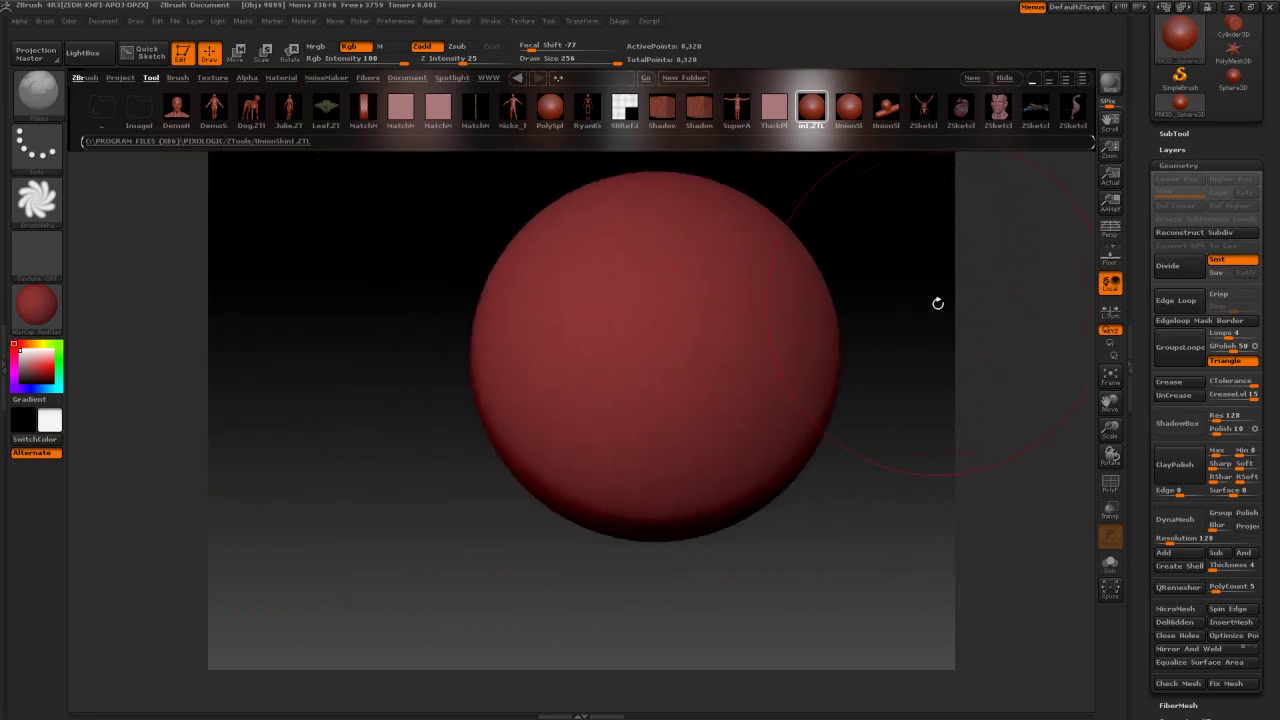
# Shift the sphere slightly downward using Move with a transpose line drawn diagonally toward its lower right
pyautogui.keyDown('ctrl'); pyautogui.moveTo(886, 326); pyautogui.dragTo(868, 548, button='right'); pyautogui.keyUp('ctrl')
pyautogui.moveTo(868, 547); pyautogui.dragTo(790, 303)
pyautogui.moveTo(800, 410)
pyautogui.keyDown('ctrl'); pyautogui.mouseDown(button='right')
pyautogui.moveTo(800, 462)
pyautogui.moveTo(800, 440)
pyautogui.mouseUp(button='right'); pyautogui.keyUp('ctrl')
pyautogui.moveTo(940, 357)
pyautogui.keyDown('alt'); pyautogui.mouseDown(button='right')
pyautogui.moveTo(866, 440)
pyautogui.moveTo(841, 401)
pyautogui.moveTo(851, 357)
pyautogui.moveTo(866, 375)
pyautogui.moveTo(871, 360)
pyautogui.mouseUp(button='right'); pyautogui.keyUp('alt')
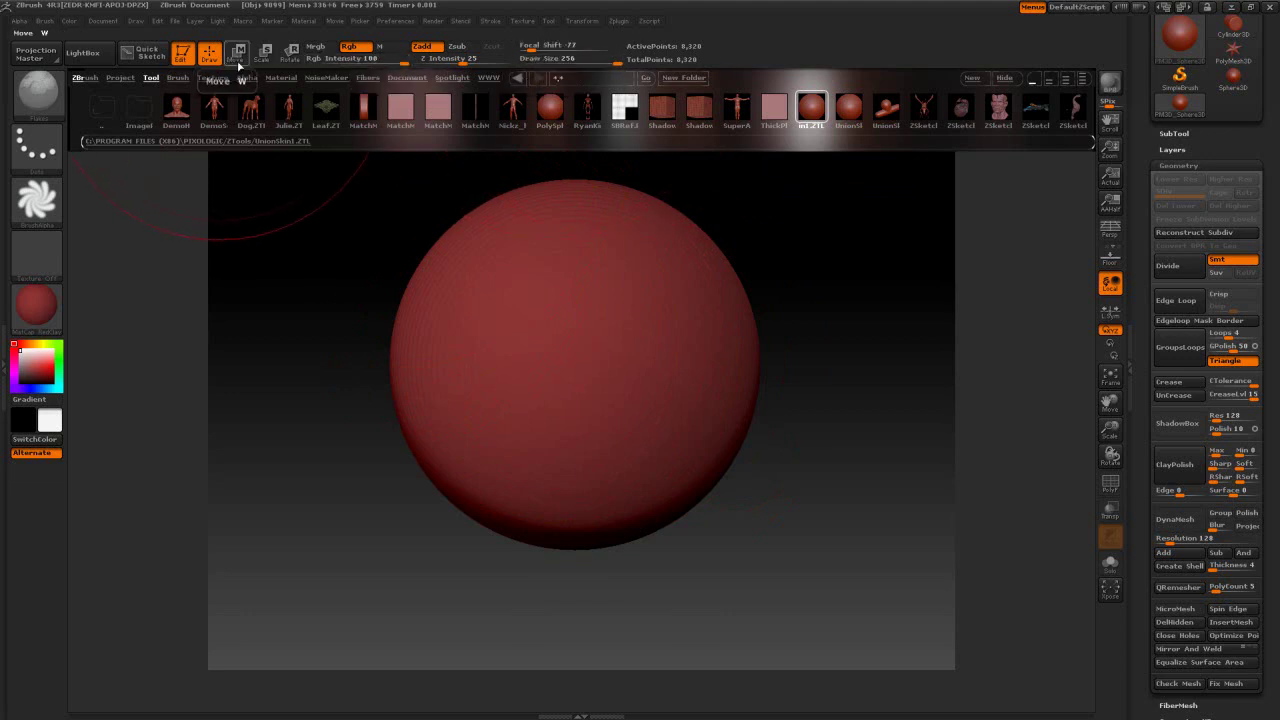
pyautogui.click(236, 55)
pyautogui.moveTo(549, 293)
pyautogui.mouseDown()
pyautogui.moveTo(657, 320)
pyautogui.moveTo(808, 440)
pyautogui.mouseUp()
pyautogui.moveTo(680, 366)
pyautogui.mouseDown()
pyautogui.moveTo(655, 380)
pyautogui.moveTo(524, 368)
pyautogui.moveTo(650, 408)
pyautogui.moveTo(672, 384)
pyautogui.mouseUp()
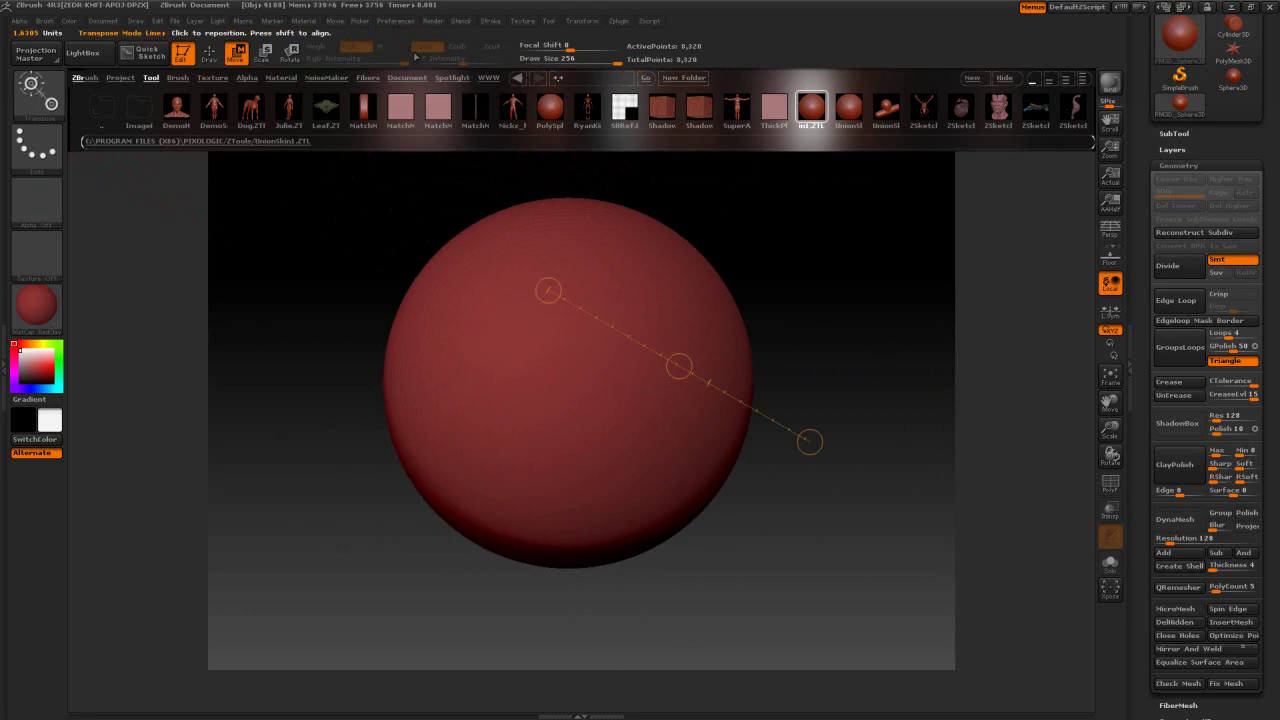
# Try squashing the sphere using Scale along a diagonal transpose line and undo the deformation
pyautogui.click(265, 56)
pyautogui.moveTo(466, 291); pyautogui.dragTo(774, 560)
pyautogui.moveTo(620, 426)
pyautogui.mouseDown()
pyautogui.moveTo(654, 368)
pyautogui.moveTo(823, 257)
pyautogui.moveTo(223, 534)
pyautogui.moveTo(396, 407)
pyautogui.moveTo(436, 420)
pyautogui.mouseUp()
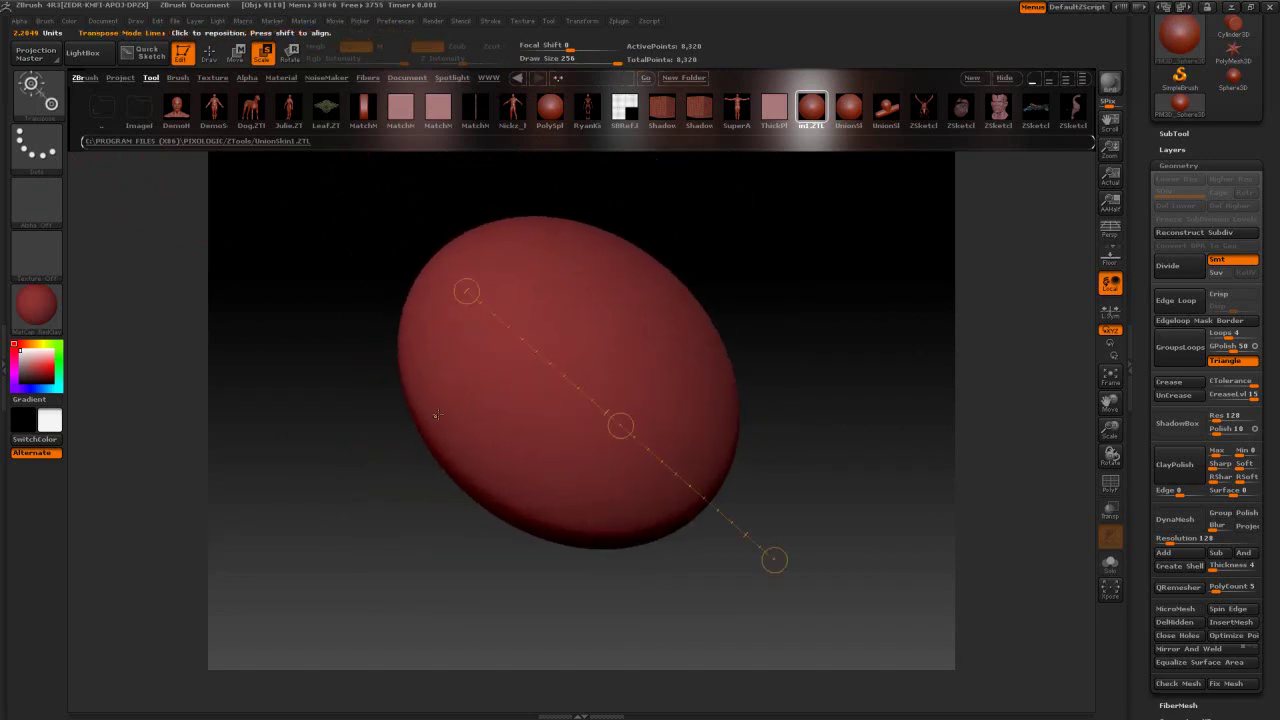
pyautogui.hotkey('ctrl', 'z')
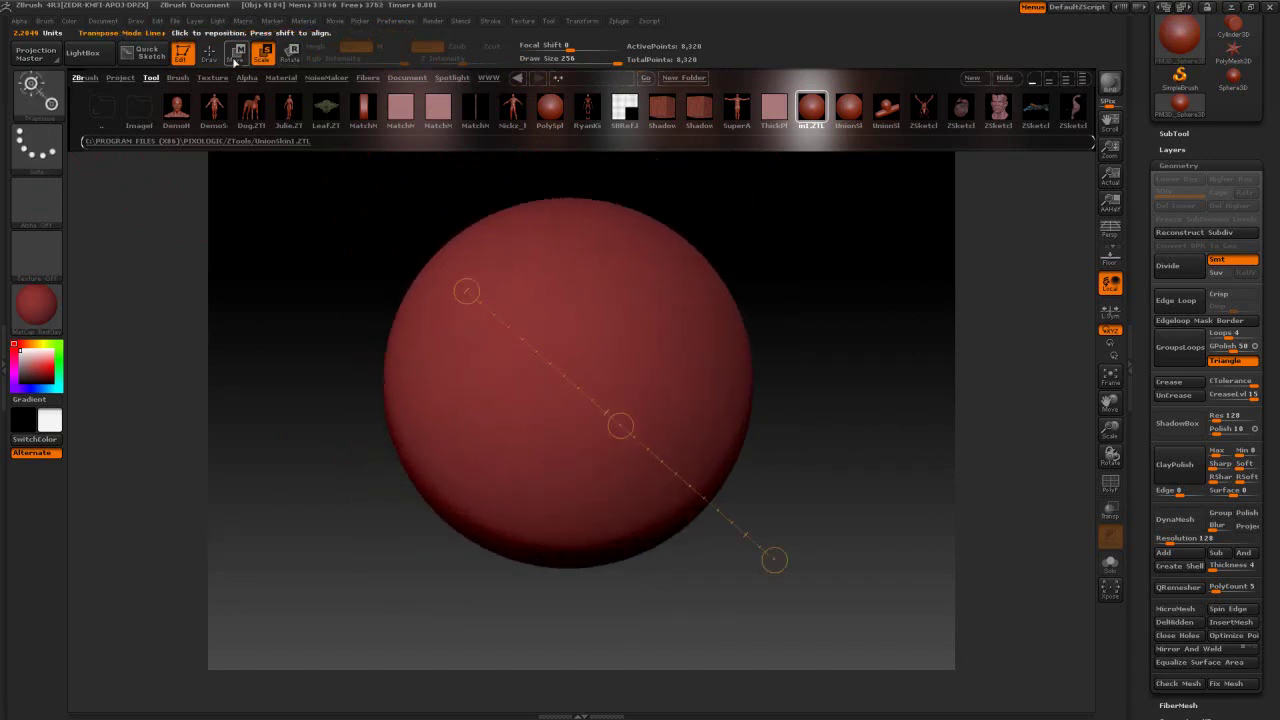
# Return to Draw mode and test a stroke with Draw Size 245, Focal Shift -34 and Rgb Intensity 16, undoing the stroke
pyautogui.click(209, 52)
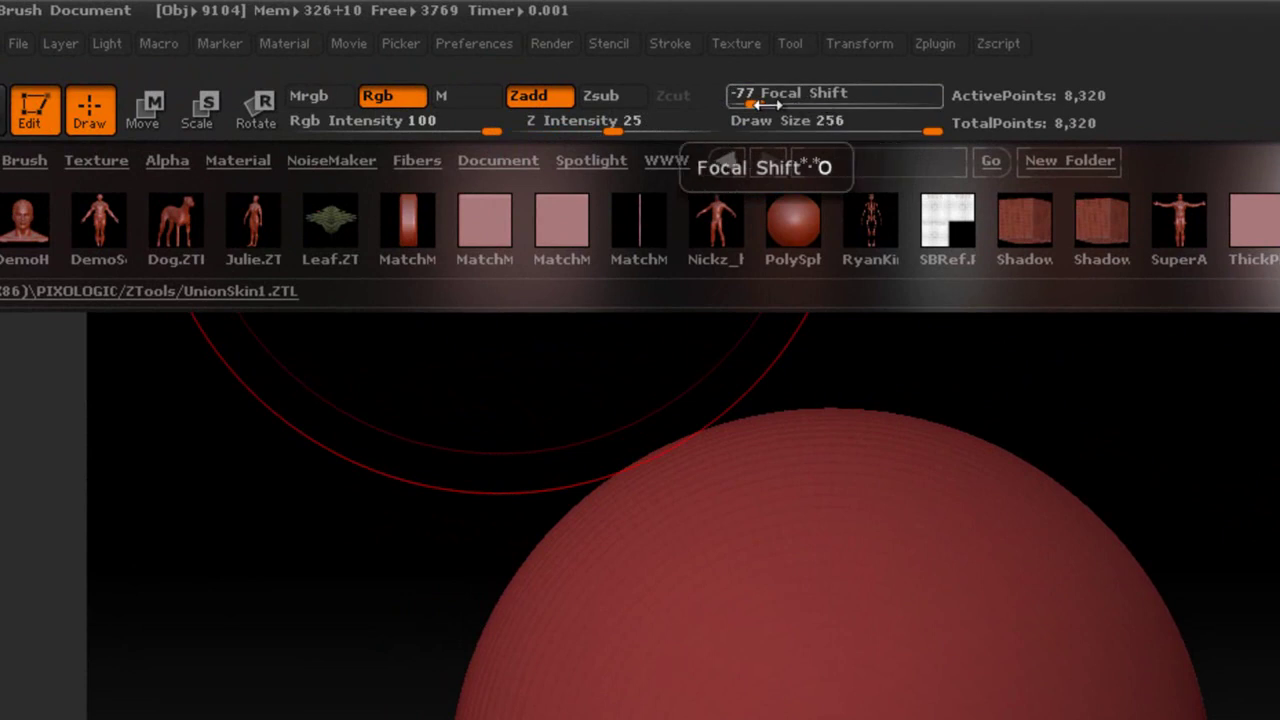
pyautogui.moveTo(766, 104); pyautogui.dragTo(824, 95)
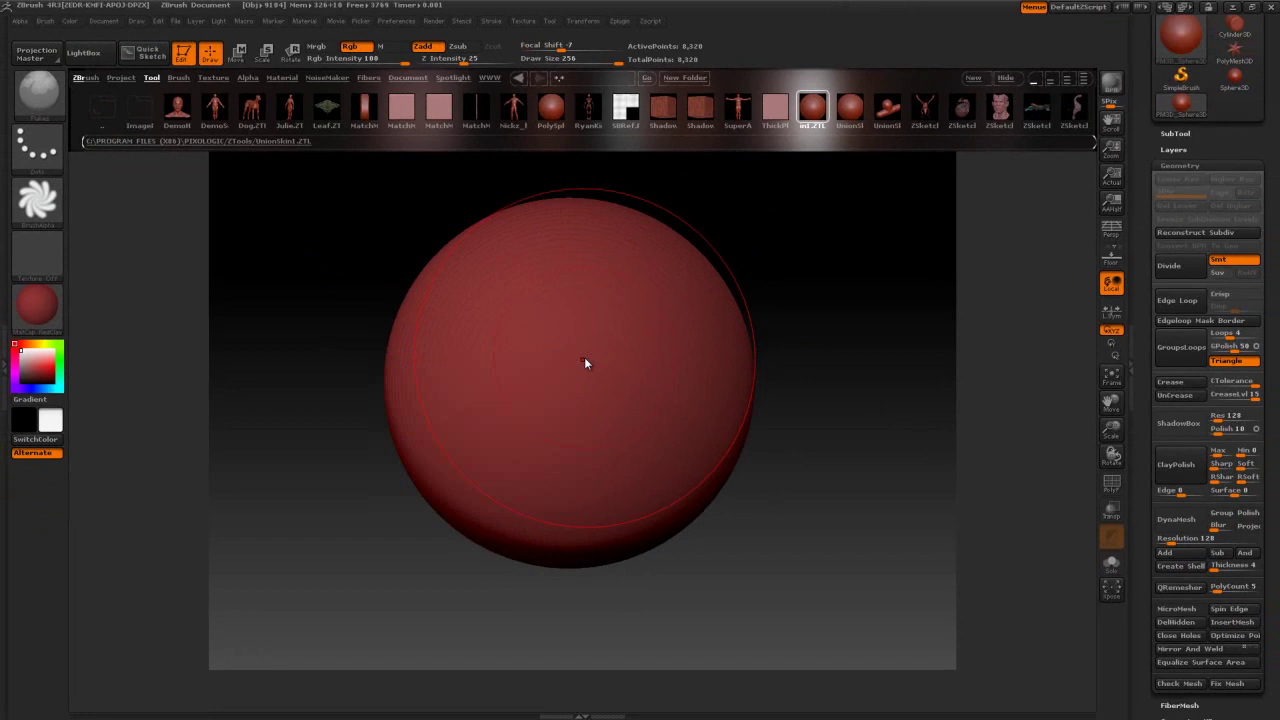
pyautogui.press('space')
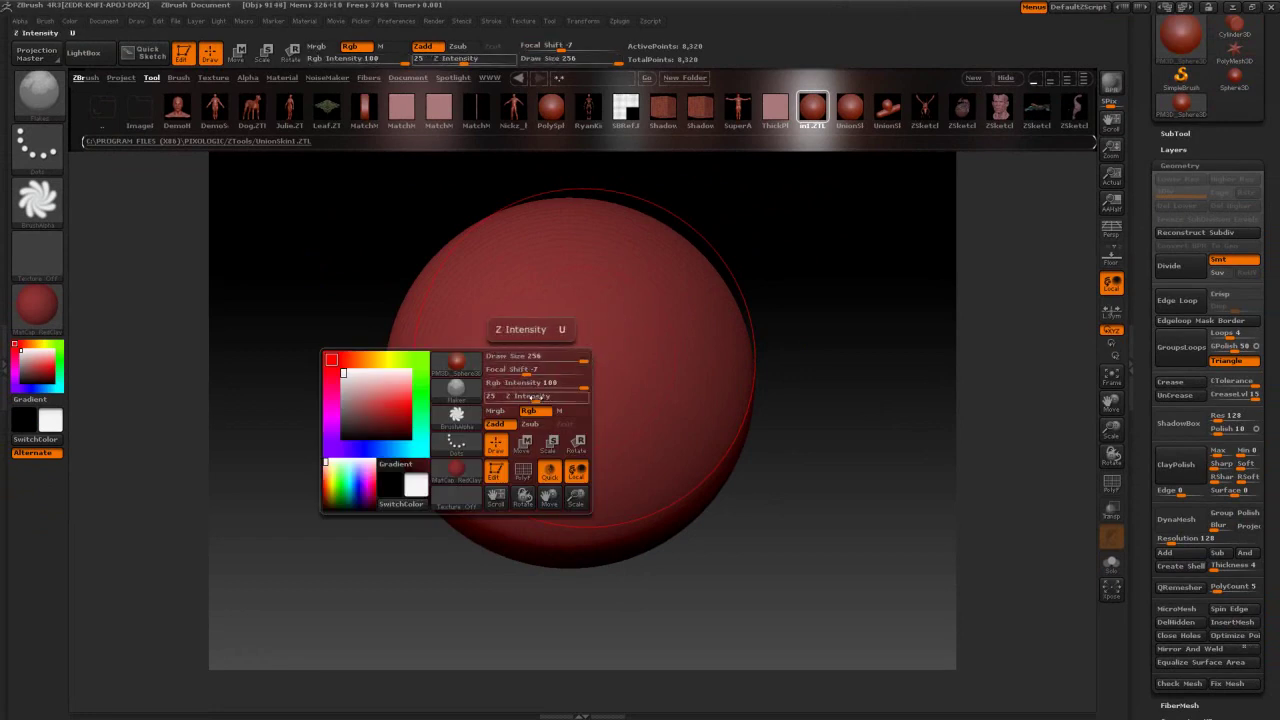
pyautogui.moveTo(567, 363)
pyautogui.mouseDown()
pyautogui.moveTo(527, 359)
pyautogui.moveTo(588, 358)
pyautogui.moveTo(510, 357)
pyautogui.moveTo(584, 356)
pyautogui.moveTo(492, 383)
pyautogui.moveTo(515, 372)
pyautogui.moveTo(557, 386)
pyautogui.moveTo(527, 389)
pyautogui.mouseUp()
pyautogui.moveTo(612, 335)
pyautogui.mouseDown()
pyautogui.moveTo(505, 345)
pyautogui.moveTo(430, 320)
pyautogui.mouseUp()
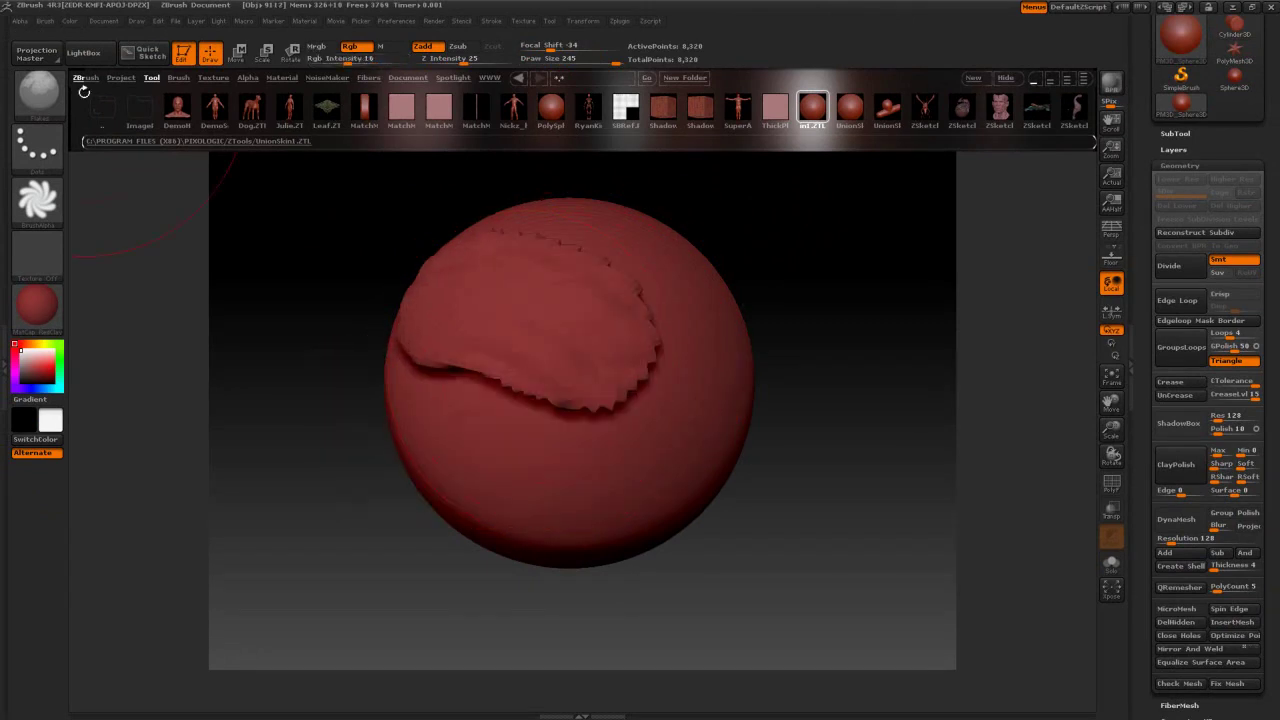
pyautogui.hotkey('ctrl', 'z')
# Select the Standard brush and set its Draw Size to 44
pyautogui.click(37, 93)
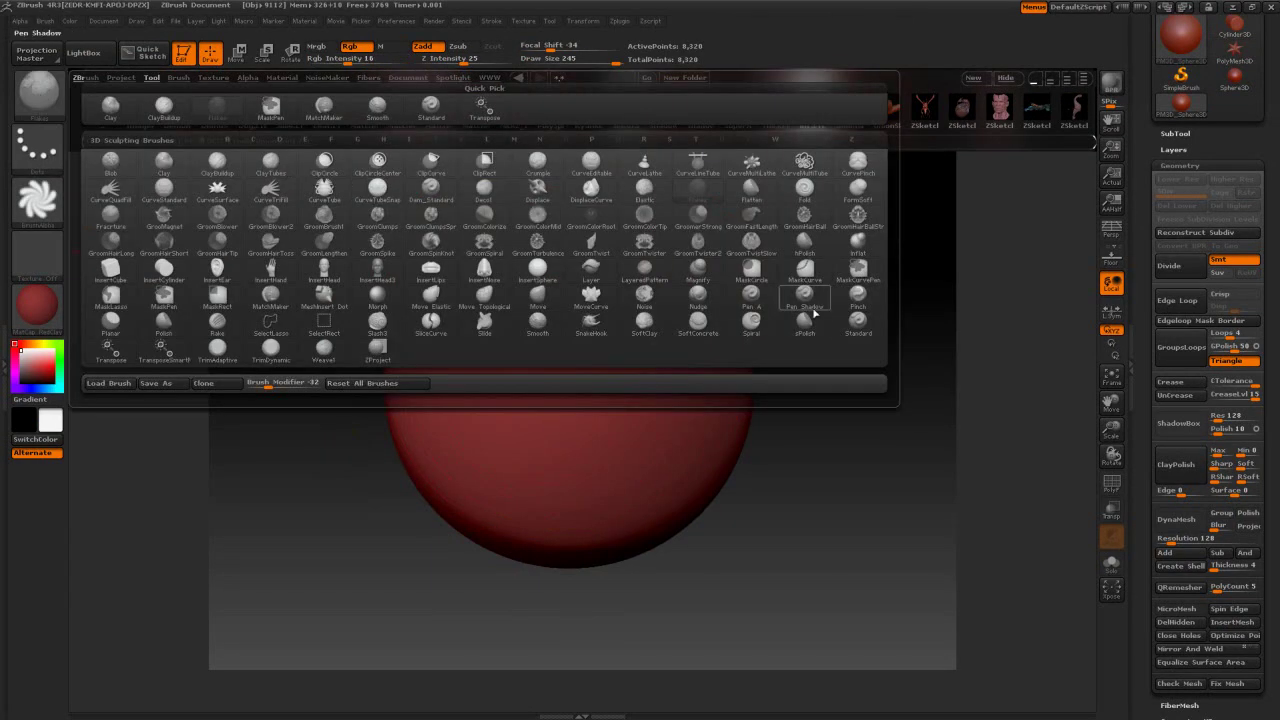
pyautogui.click(857, 322)
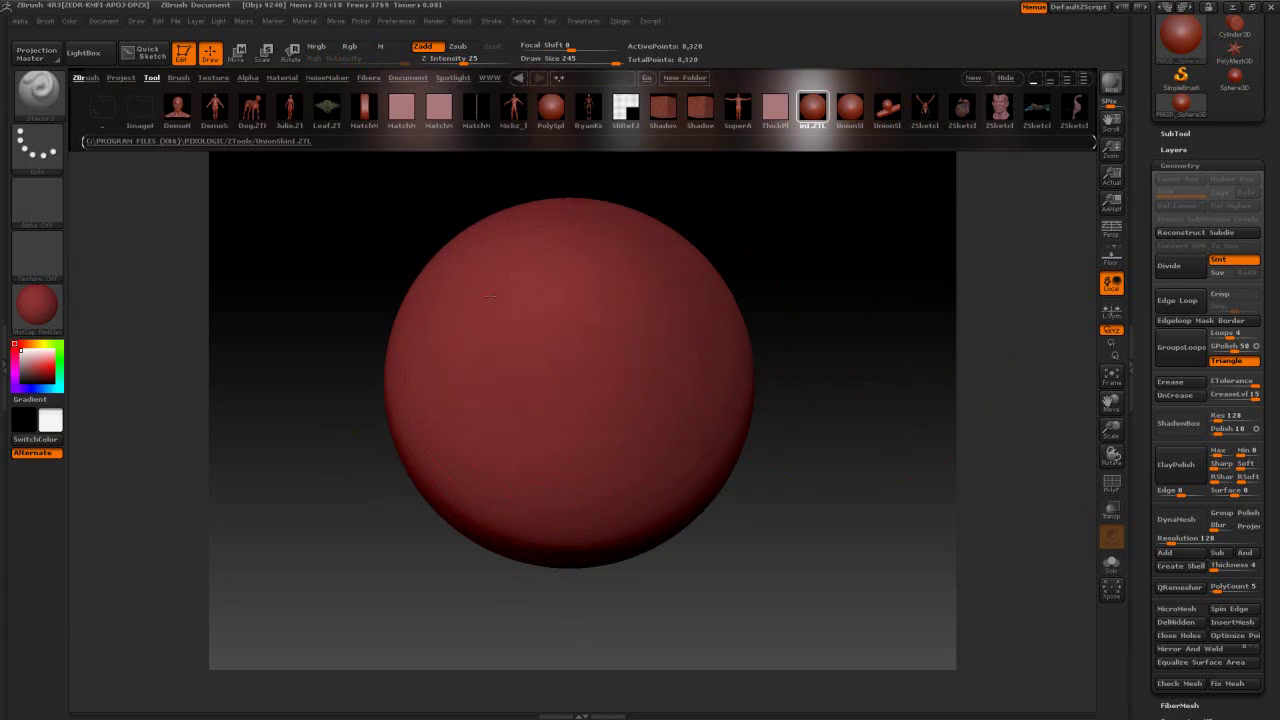
pyautogui.moveTo(585, 62); pyautogui.dragTo(571, 60)
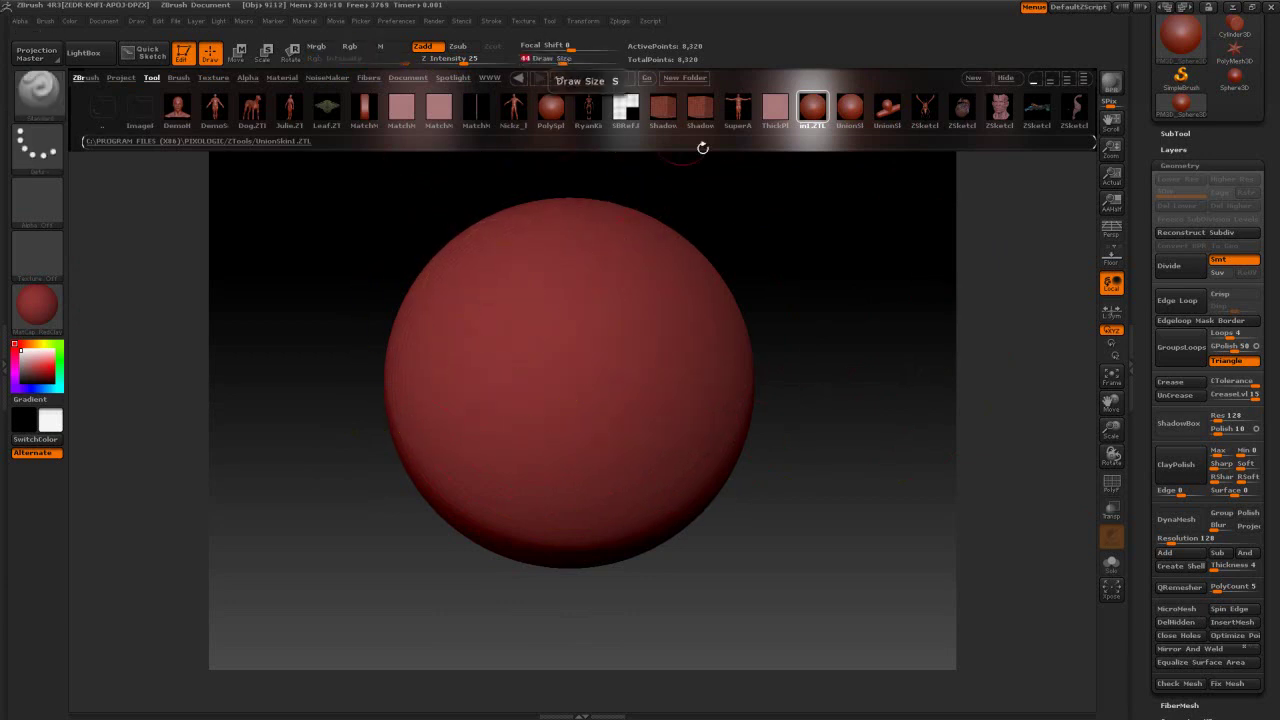
# Subdivide the sphere up to SDiv level 4 and sculpt a faint curved stroke down its front
pyautogui.click(1182, 265)
pyautogui.click(1183, 266)
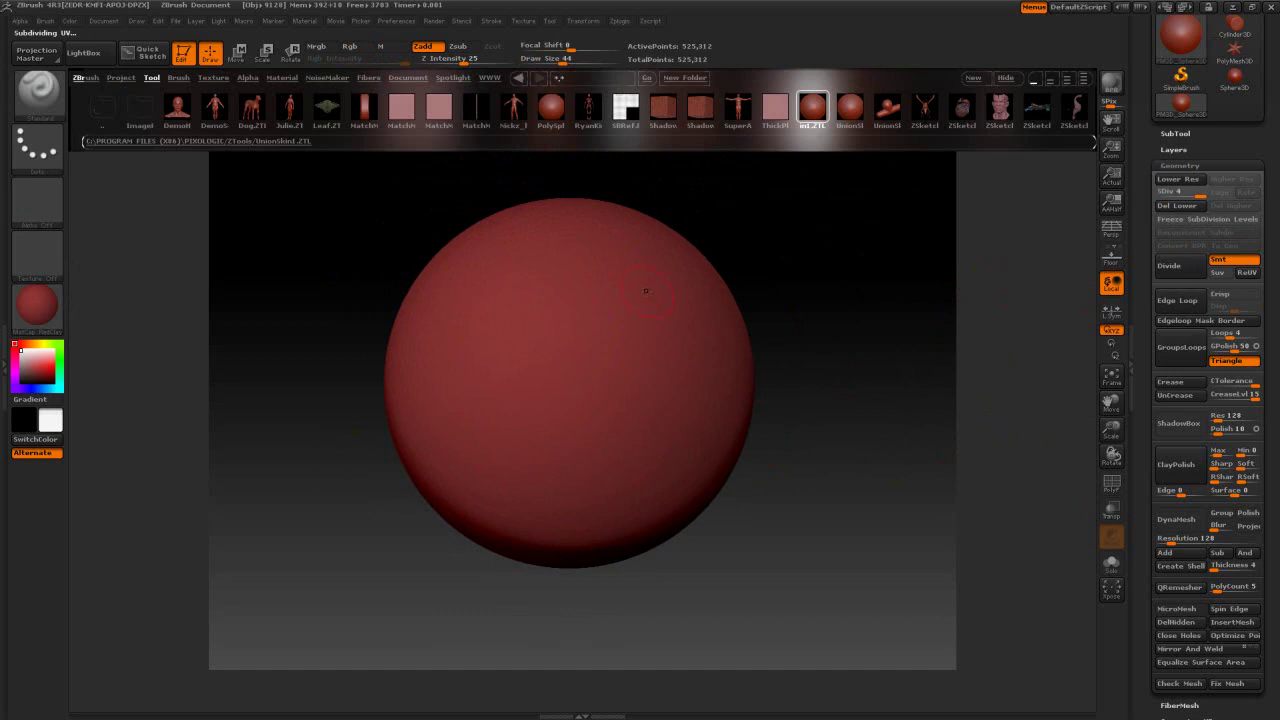
pyautogui.moveTo(565, 370)
pyautogui.mouseDown()
pyautogui.moveTo(522, 518)
pyautogui.moveTo(575, 522)
pyautogui.mouseUp()
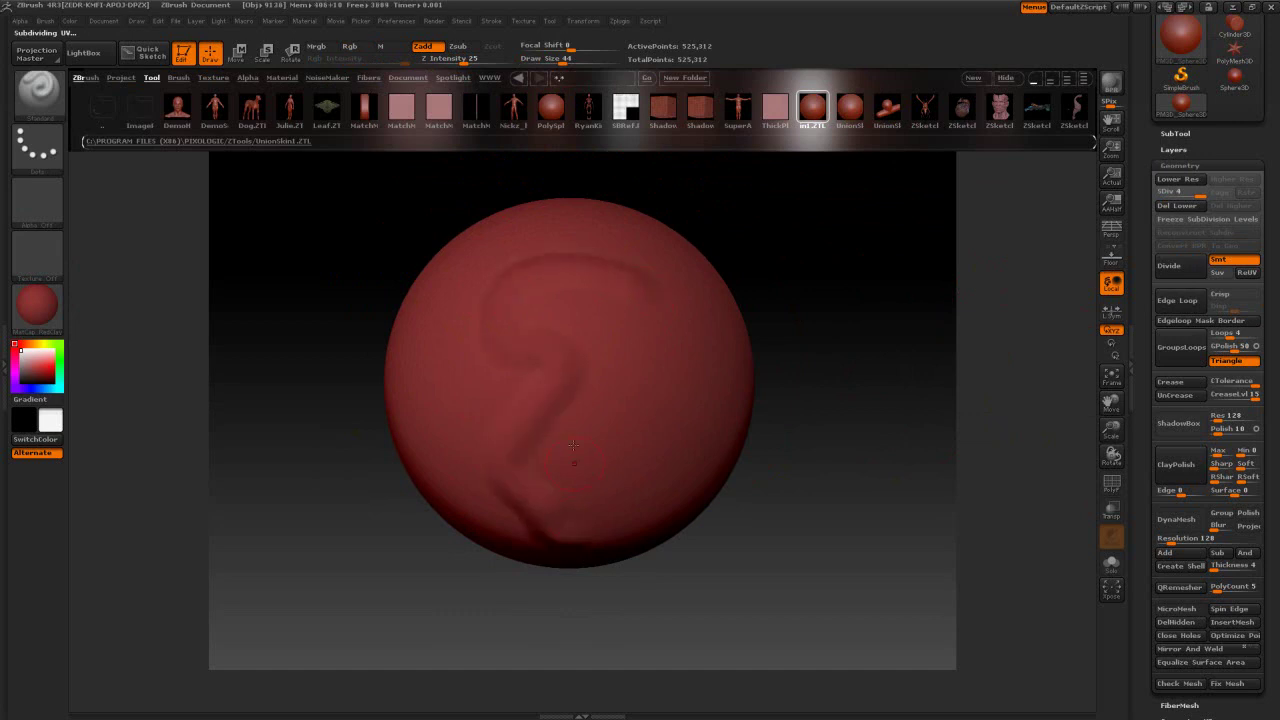
# Set Z Intensity to 100 and sculpt a strong S-shaped ridge down the right half of the sphere
pyautogui.moveTo(466, 60); pyautogui.dragTo(530, 63)
pyautogui.moveTo(704, 332)
pyautogui.mouseDown()
pyautogui.moveTo(650, 370)
pyautogui.moveTo(655, 515)
pyautogui.moveTo(670, 545)
pyautogui.mouseUp()
pyautogui.moveTo(847, 538)
pyautogui.mouseDown()
pyautogui.moveTo(835, 505)
pyautogui.moveTo(880, 470)
pyautogui.moveTo(868, 478)
pyautogui.moveTo(856, 459)
pyautogui.moveTo(868, 498)
pyautogui.moveTo(830, 548)
pyautogui.mouseUp()
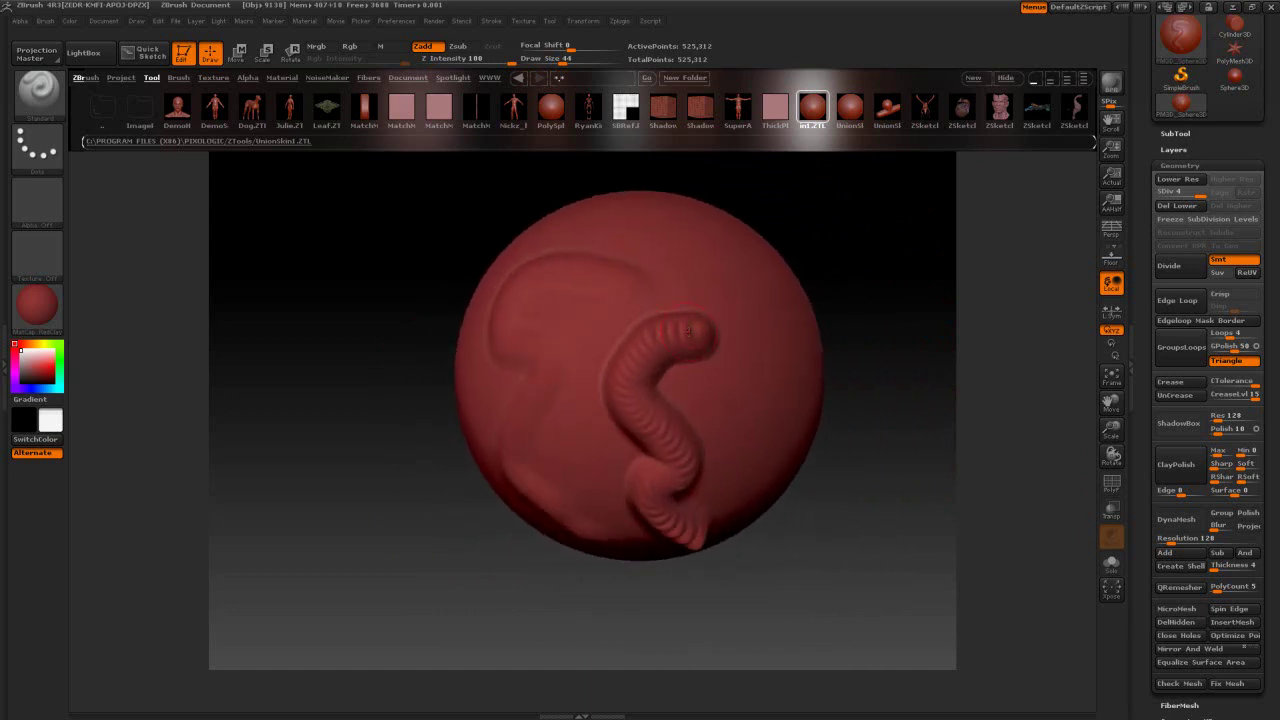
pyautogui.keyDown('ctrl'); pyautogui.moveTo(846, 437); pyautogui.dragTo(941, 703, button='right'); pyautogui.keyUp('ctrl')
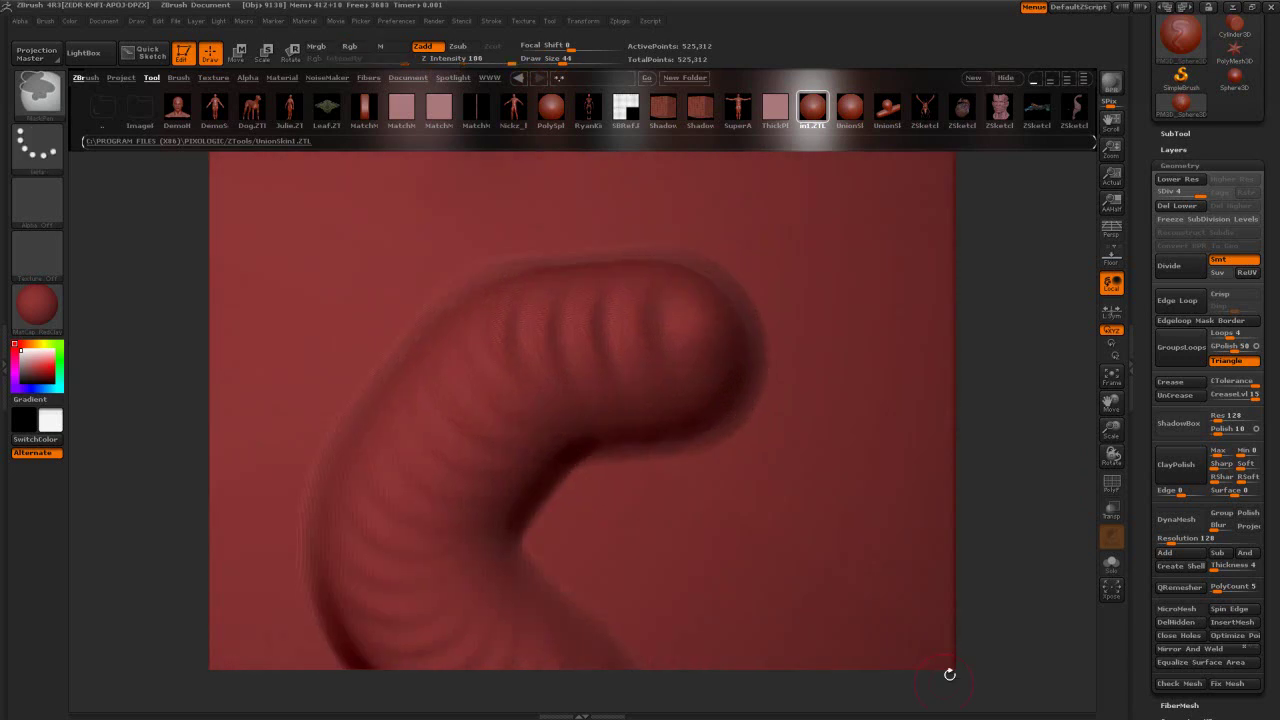
pyautogui.moveTo(1012, 520); pyautogui.dragTo(1059, 518)
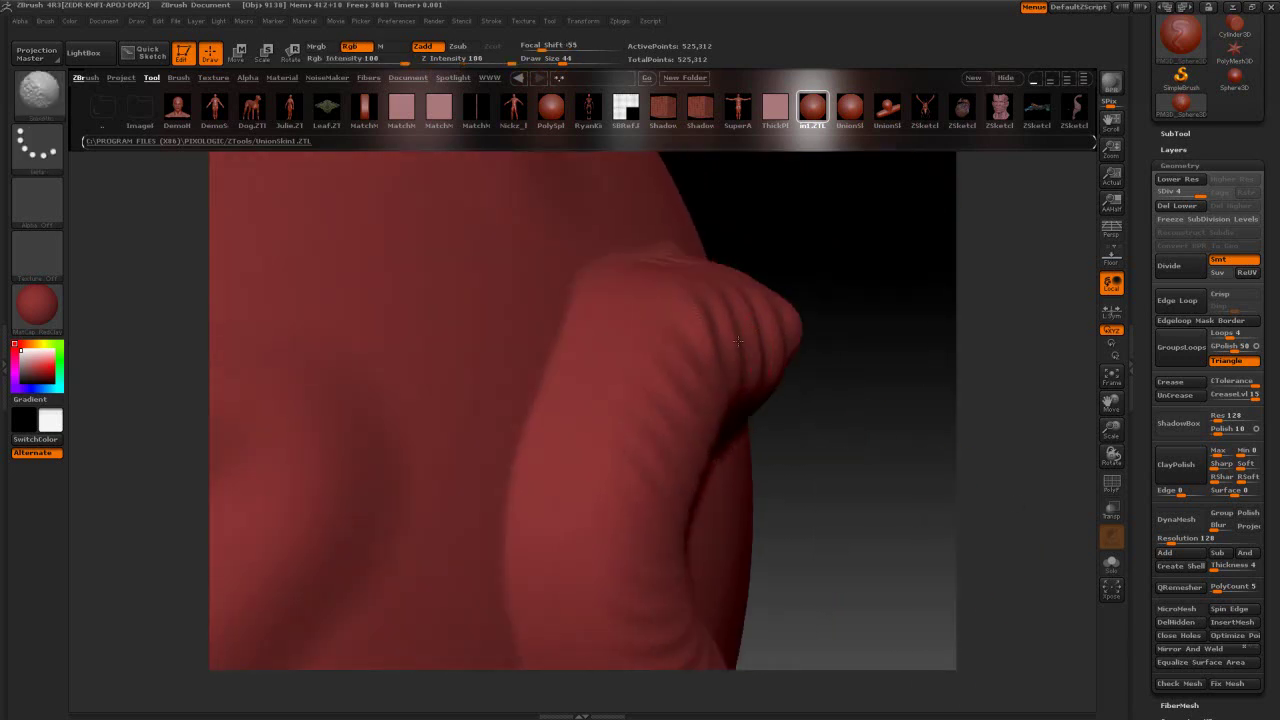
pyautogui.moveTo(865, 425)
pyautogui.keyDown('ctrl'); pyautogui.mouseDown(button='right')
pyautogui.moveTo(866, 334)
pyautogui.moveTo(901, 339)
pyautogui.mouseUp(button='right'); pyautogui.keyUp('ctrl')
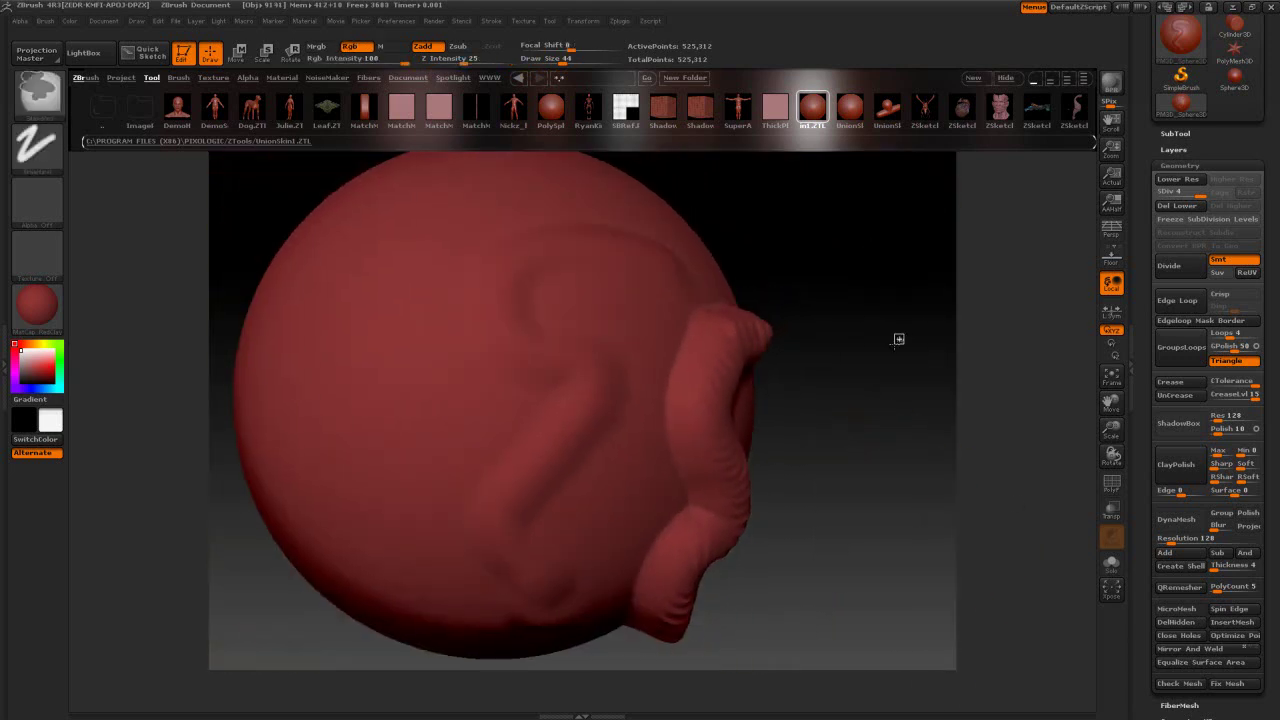
pyautogui.moveTo(900, 386); pyautogui.dragTo(884, 393)
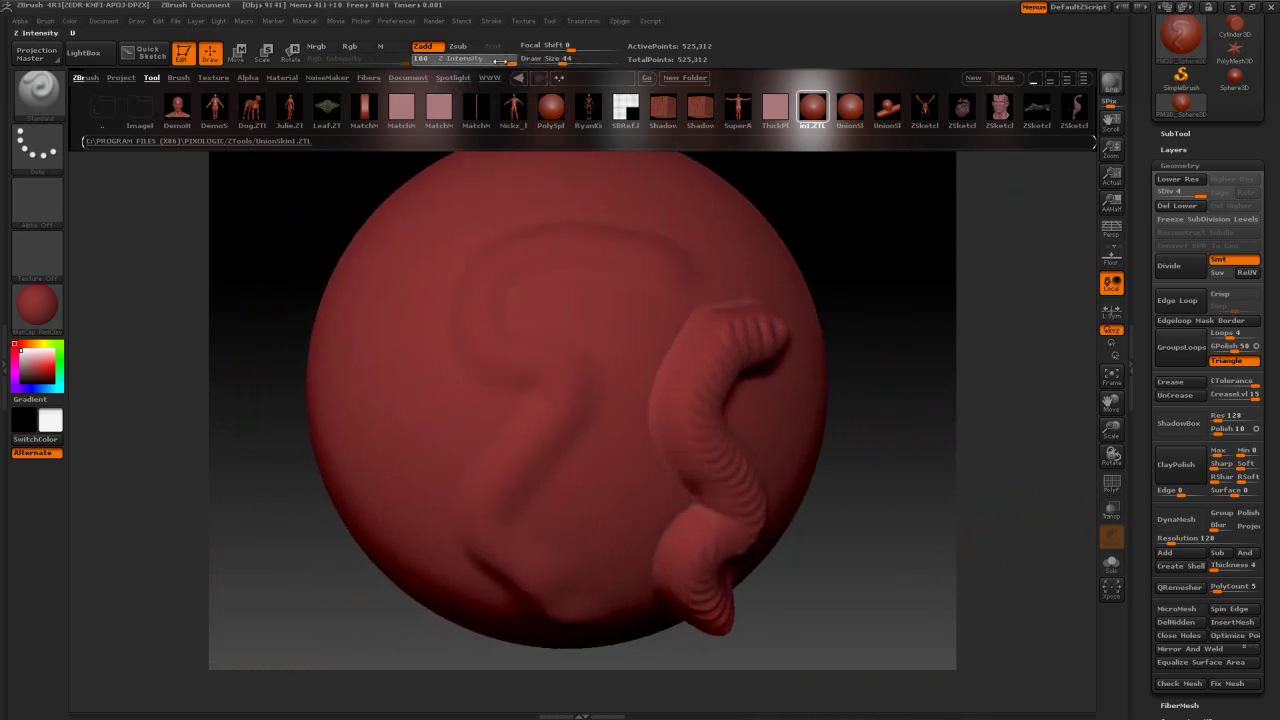
# Smooth the S-shaped ridge at Draw Size 110 and sculpt a thick stroke across the upper part of the sphere
pyautogui.moveTo(563, 59); pyautogui.dragTo(586, 60)
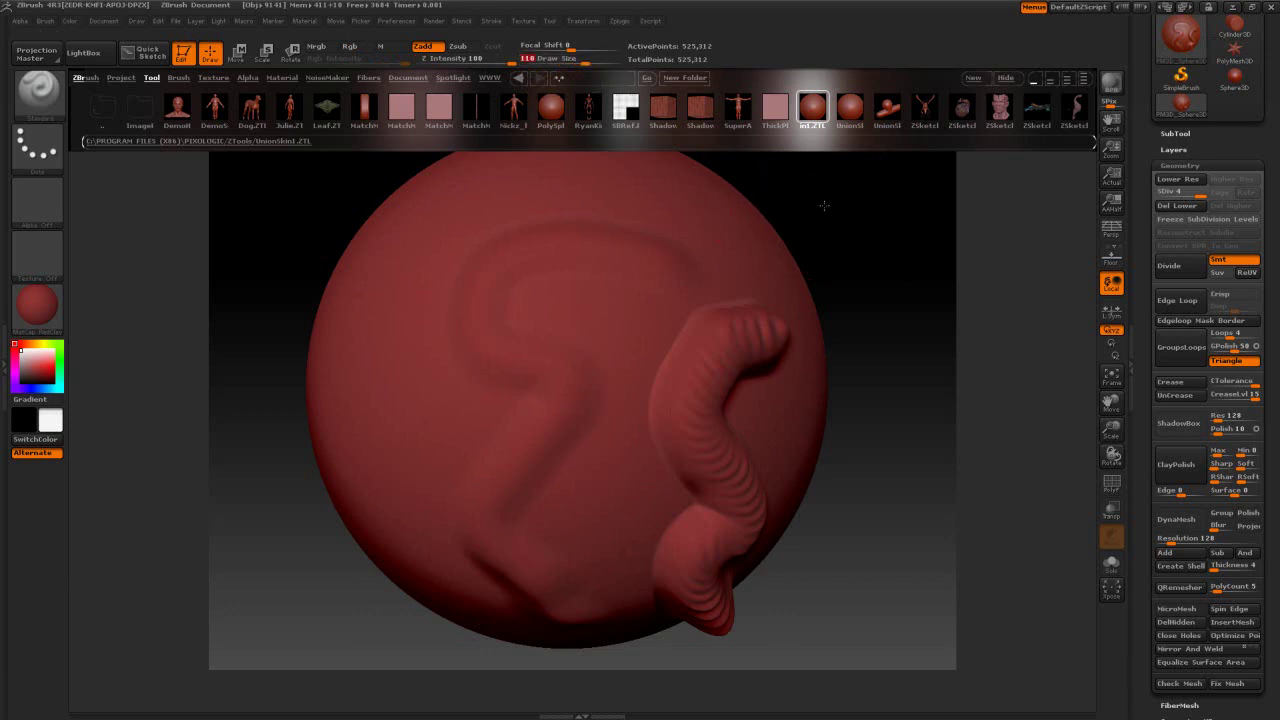
pyautogui.moveTo(832, 206); pyautogui.dragTo(770, 214)
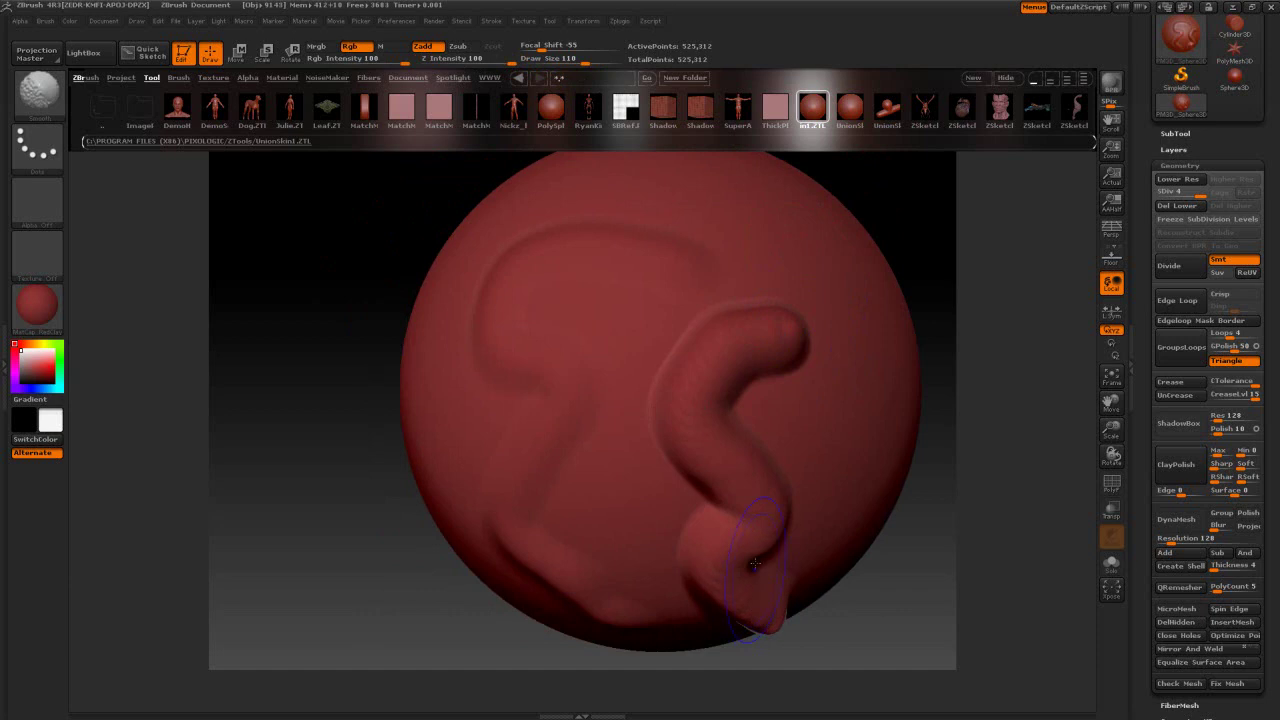
pyautogui.moveTo(783, 278)
pyautogui.mouseDown()
pyautogui.moveTo(640, 282)
pyautogui.moveTo(565, 325)
pyautogui.mouseUp()
pyautogui.moveTo(880, 200)
pyautogui.mouseDown()
pyautogui.moveTo(891, 163)
pyautogui.moveTo(923, 177)
pyautogui.moveTo(924, 218)
pyautogui.moveTo(799, 324)
pyautogui.mouseUp()
pyautogui.press('shift')
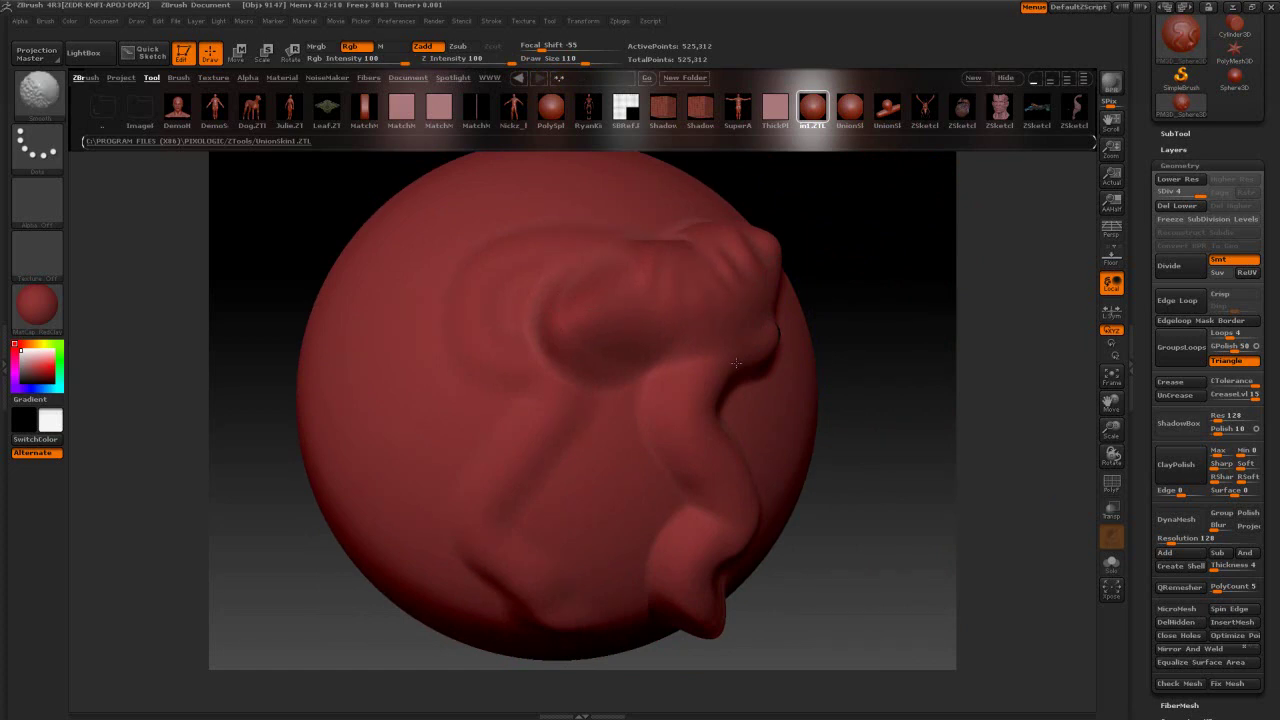
# Undo all the strokes sculpted on the sphere
pyautogui.moveTo(869, 403)
pyautogui.mouseDown()
pyautogui.moveTo(886, 414)
pyautogui.moveTo(872, 427)
pyautogui.mouseUp()
pyautogui.keyDown('ctrl'); pyautogui.moveTo(872, 428); pyautogui.dragTo(877, 457, button='right'); pyautogui.keyUp('ctrl')
pyautogui.keyDown('shift'); pyautogui.moveTo(877, 457); pyautogui.dragTo(863, 451); pyautogui.keyUp('shift')
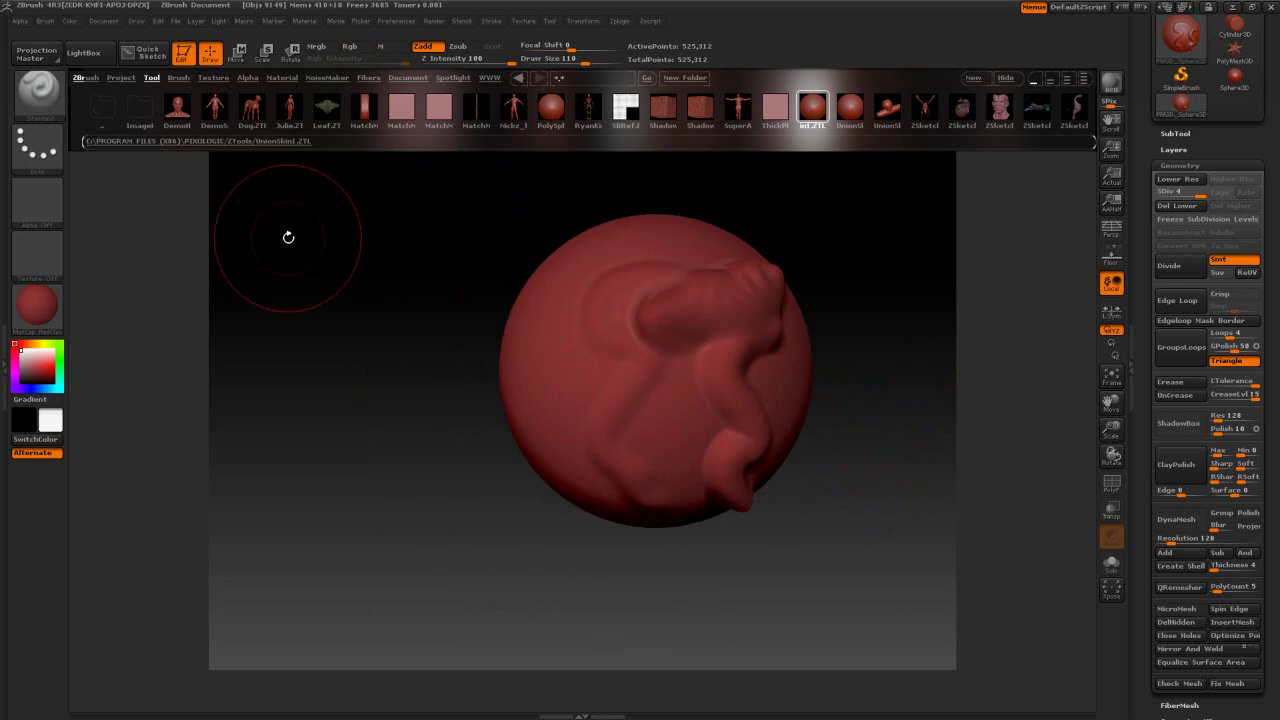
pyautogui.keyDown('alt'); pyautogui.moveTo(897, 491); pyautogui.dragTo(820, 456); pyautogui.keyUp('alt')
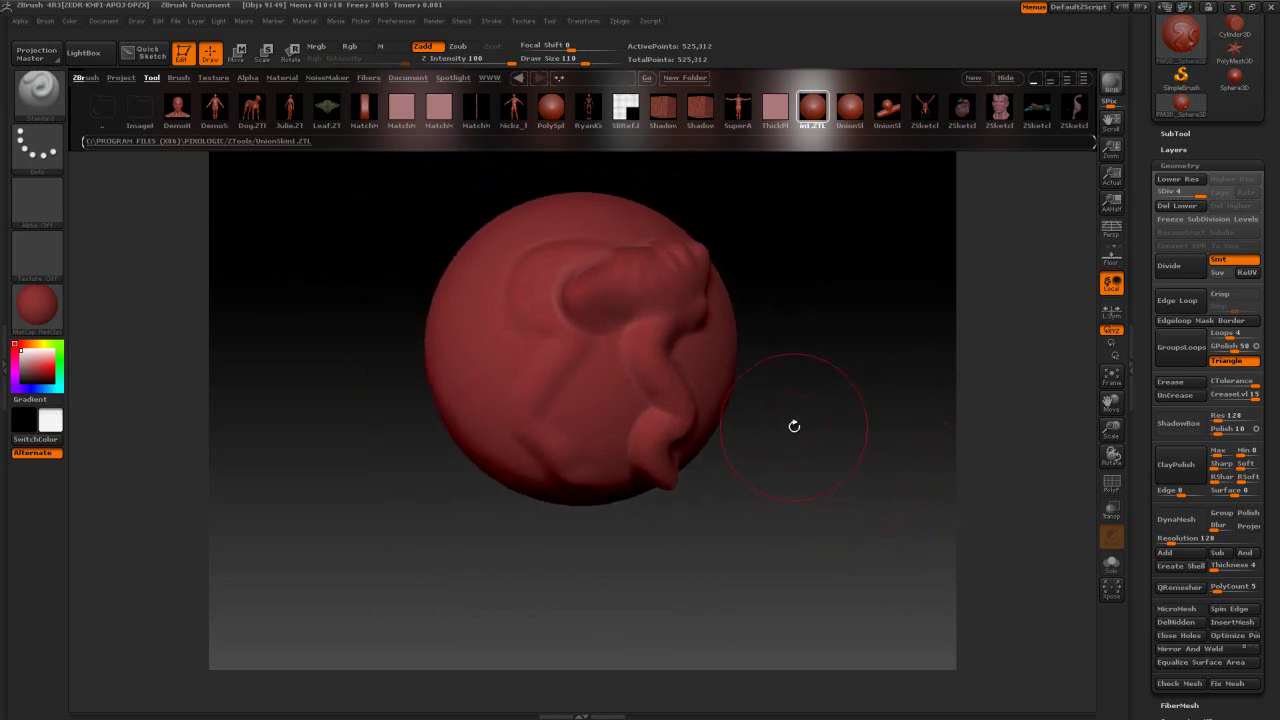
pyautogui.hotkey('ctrl', 'z')
pyautogui.hotkey('ctrl', 'z')
pyautogui.hotkey('ctrl', 'z')
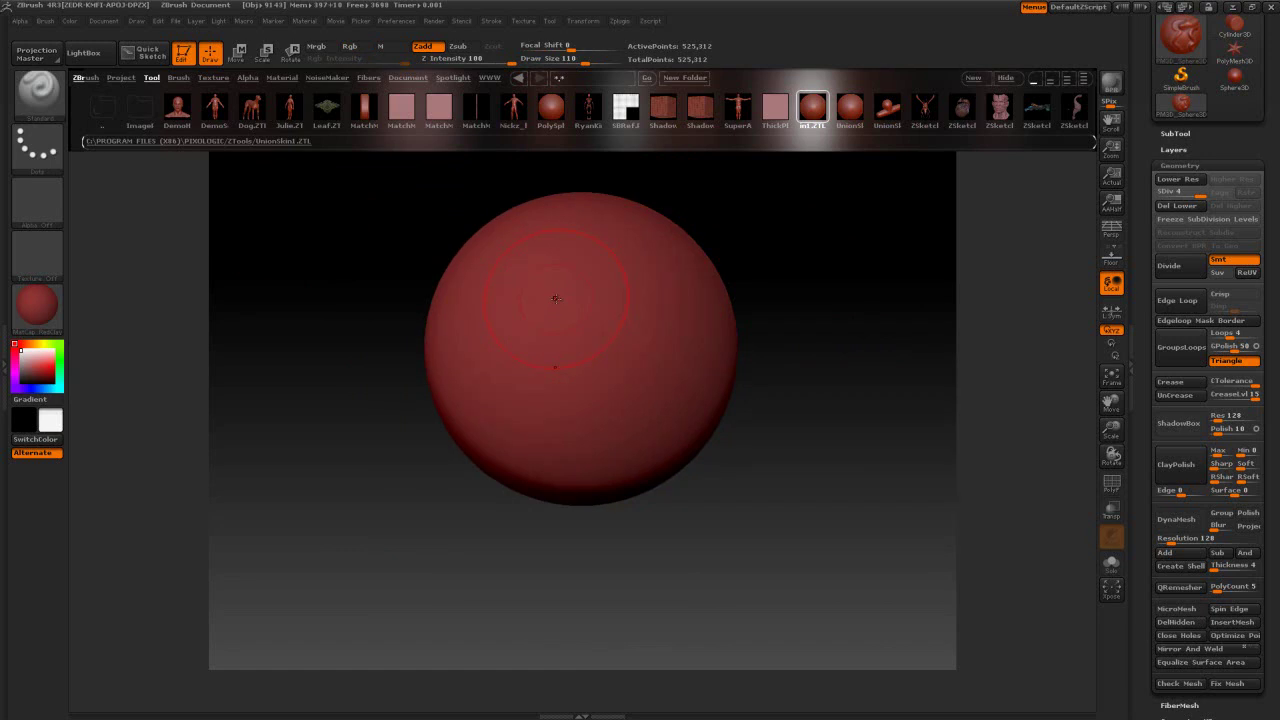
# Sculpt a thick test stroke near the top of the sphere at Draw Size 110 and undo it
pyautogui.moveTo(532, 280); pyautogui.dragTo(587, 243)
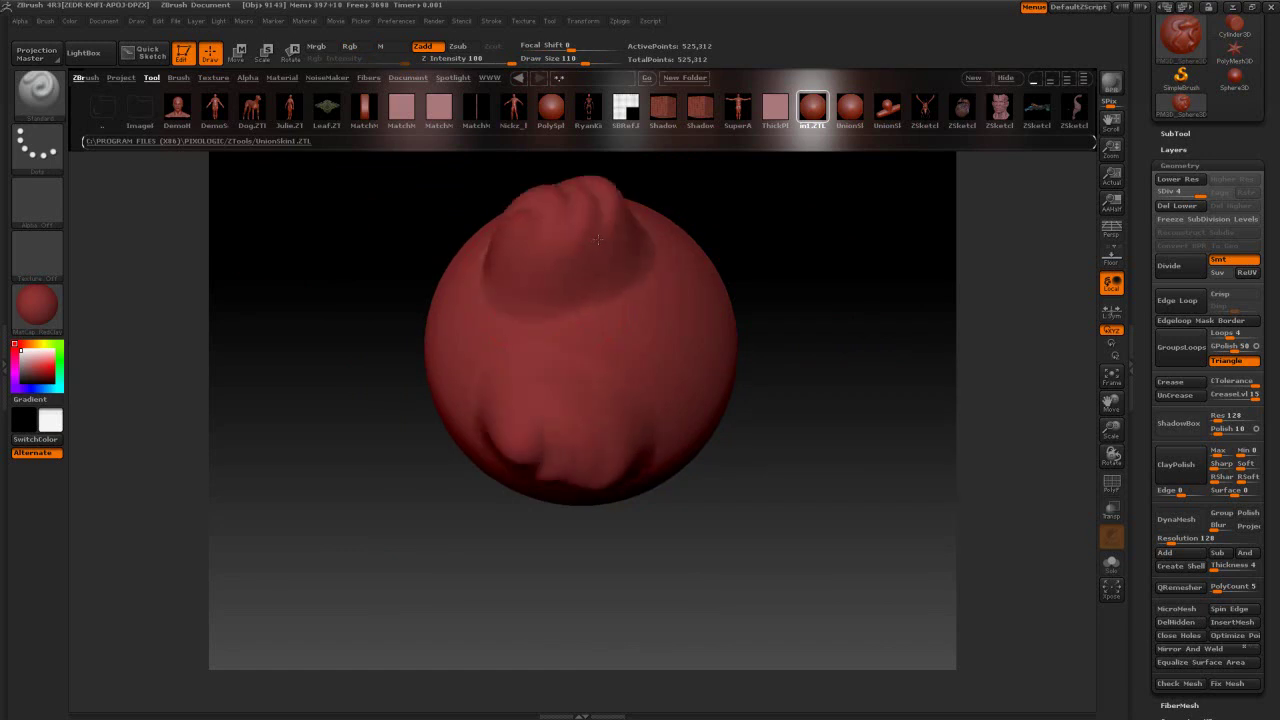
pyautogui.hotkey('ctrl', 'z')
# Set the Draw Size to 38 and sculpt narrow ridges near the top and across the front of the sphere
pyautogui.moveTo(583, 58); pyautogui.dragTo(560, 58)
pyautogui.moveTo(525, 266); pyautogui.dragTo(600, 196)
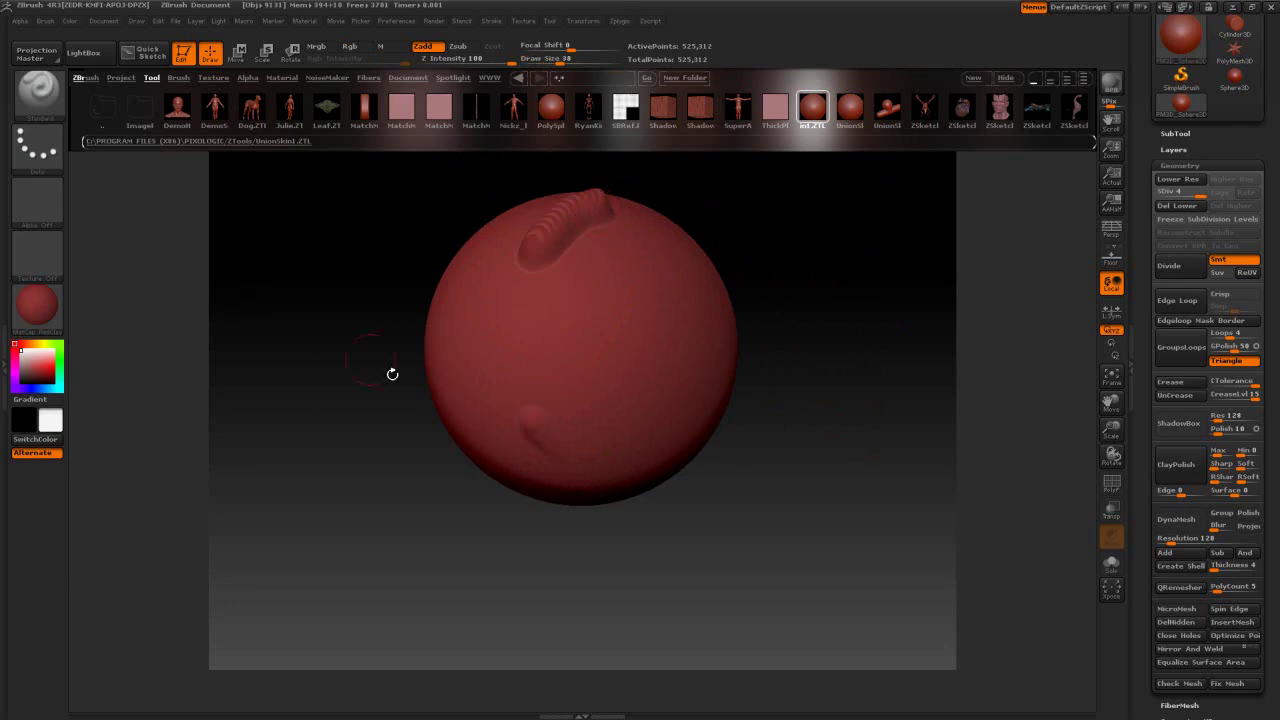
pyautogui.moveTo(504, 325)
pyautogui.mouseDown()
pyautogui.moveTo(650, 335)
pyautogui.moveTo(640, 466)
pyautogui.mouseUp()
# Examine the sculpted ridges from the side and the front, snapping the view to straight-on angles
pyautogui.moveTo(346, 400)
pyautogui.mouseDown()
pyautogui.moveTo(298, 202)
pyautogui.moveTo(289, 437)
pyautogui.moveTo(351, 489)
pyautogui.moveTo(242, 544)
pyautogui.moveTo(505, 575)
pyautogui.mouseUp()
pyautogui.moveTo(729, 480)
pyautogui.keyDown('alt'); pyautogui.mouseDown()
pyautogui.moveTo(846, 457)
pyautogui.moveTo(843, 558)
pyautogui.moveTo(773, 548)
pyautogui.mouseUp(); pyautogui.keyUp('alt')
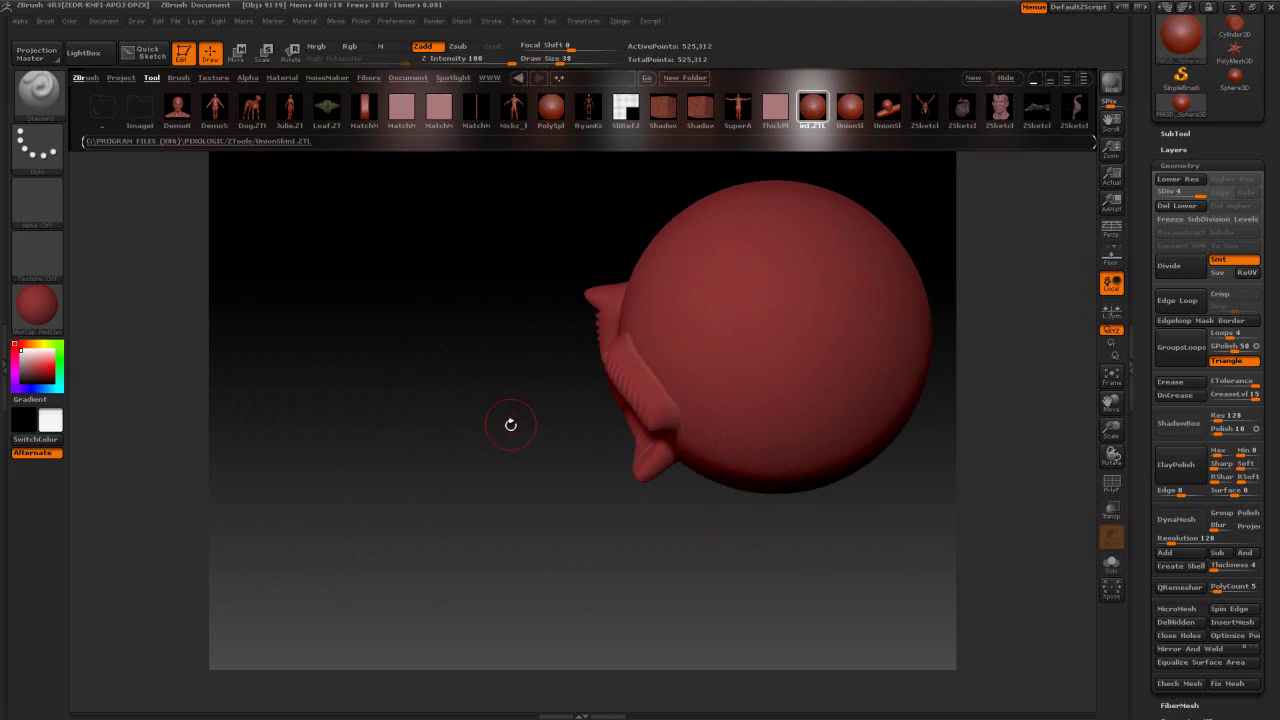
pyautogui.press('shift')
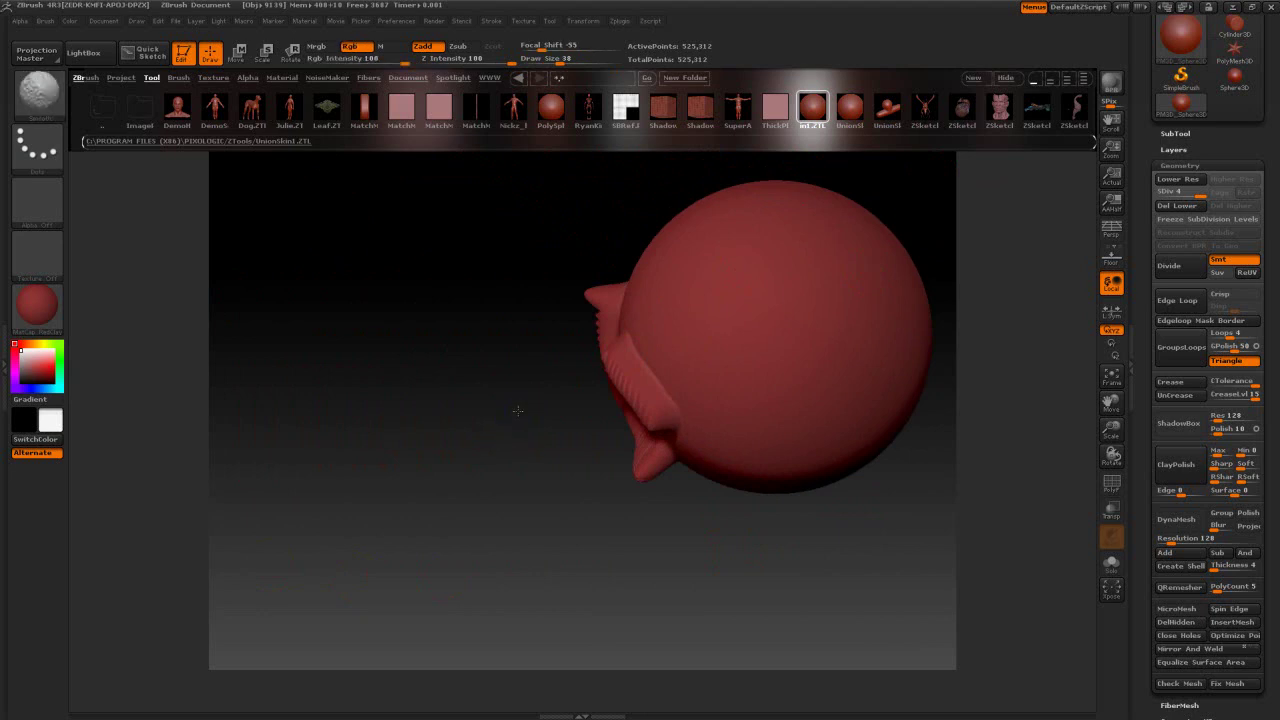
pyautogui.moveTo(517, 410); pyautogui.dragTo(517, 423)
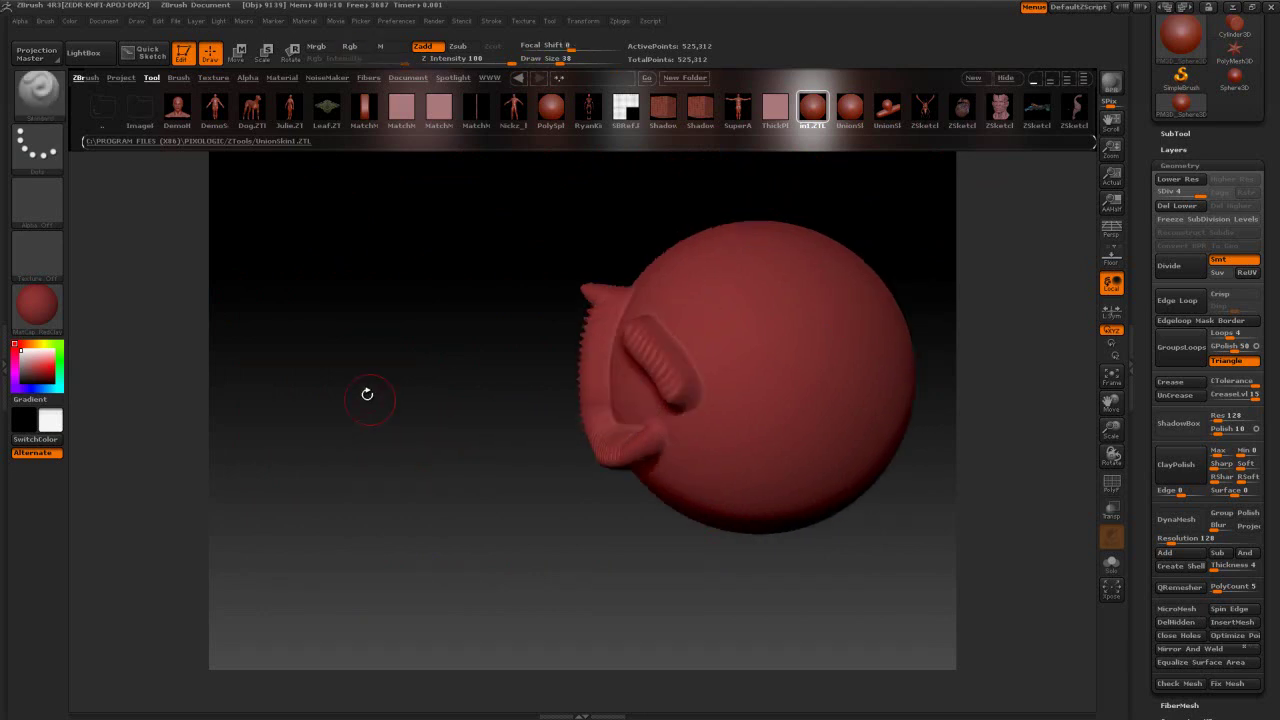
pyautogui.moveTo(424, 389)
pyautogui.mouseDown()
pyautogui.moveTo(414, 386)
pyautogui.moveTo(451, 380)
pyautogui.moveTo(449, 391)
pyautogui.mouseUp()
pyautogui.press('shift')
pyautogui.keyDown('alt'); pyautogui.moveTo(394, 406); pyautogui.dragTo(344, 470, button='right'); pyautogui.keyUp('alt')
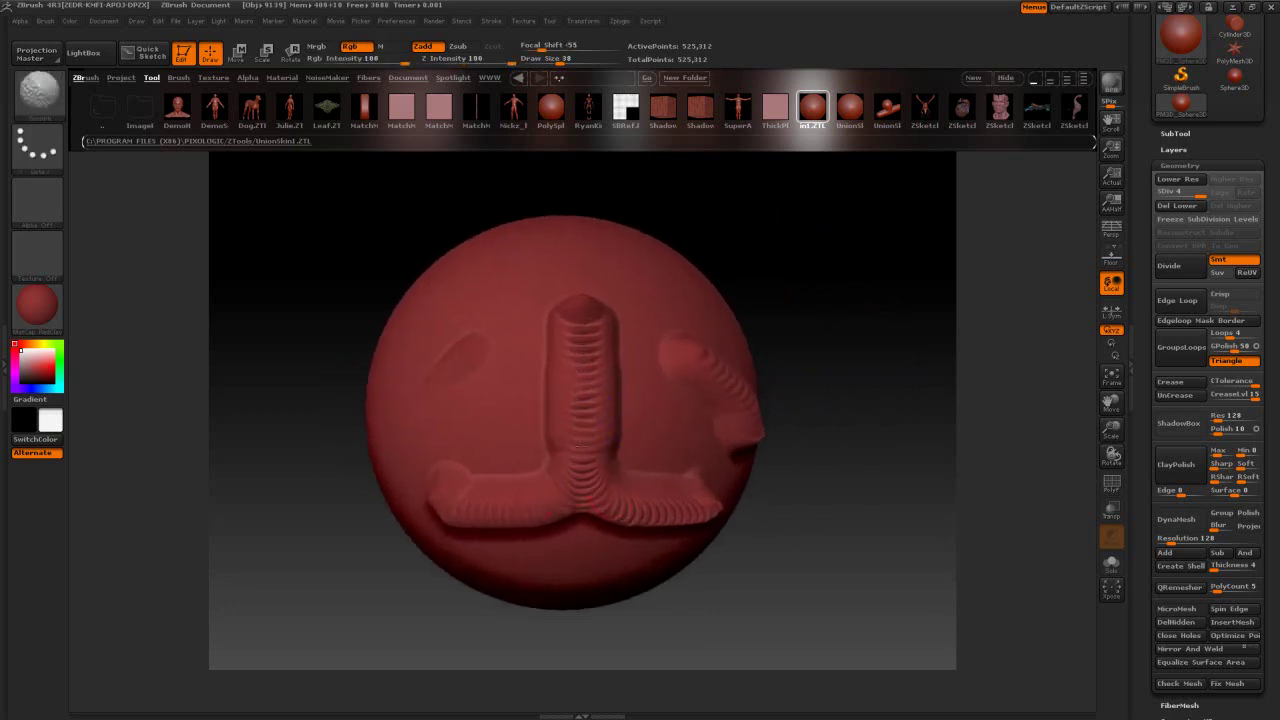
# Remove the sculpted ridges from the sphere
pyautogui.moveTo(561, 458)
pyautogui.mouseDown(button='right')
pyautogui.moveTo(600, 450)
pyautogui.moveTo(634, 490)
pyautogui.mouseUp(button='right')
pyautogui.moveTo(485, 457)
pyautogui.mouseDown()
pyautogui.moveTo(340, 372)
pyautogui.moveTo(421, 272)
pyautogui.moveTo(456, 356)
pyautogui.moveTo(482, 550)
pyautogui.moveTo(500, 572)
pyautogui.mouseUp()
pyautogui.moveTo(540, 580); pyautogui.dragTo(744, 588, button='right')
pyautogui.press('ctrl')
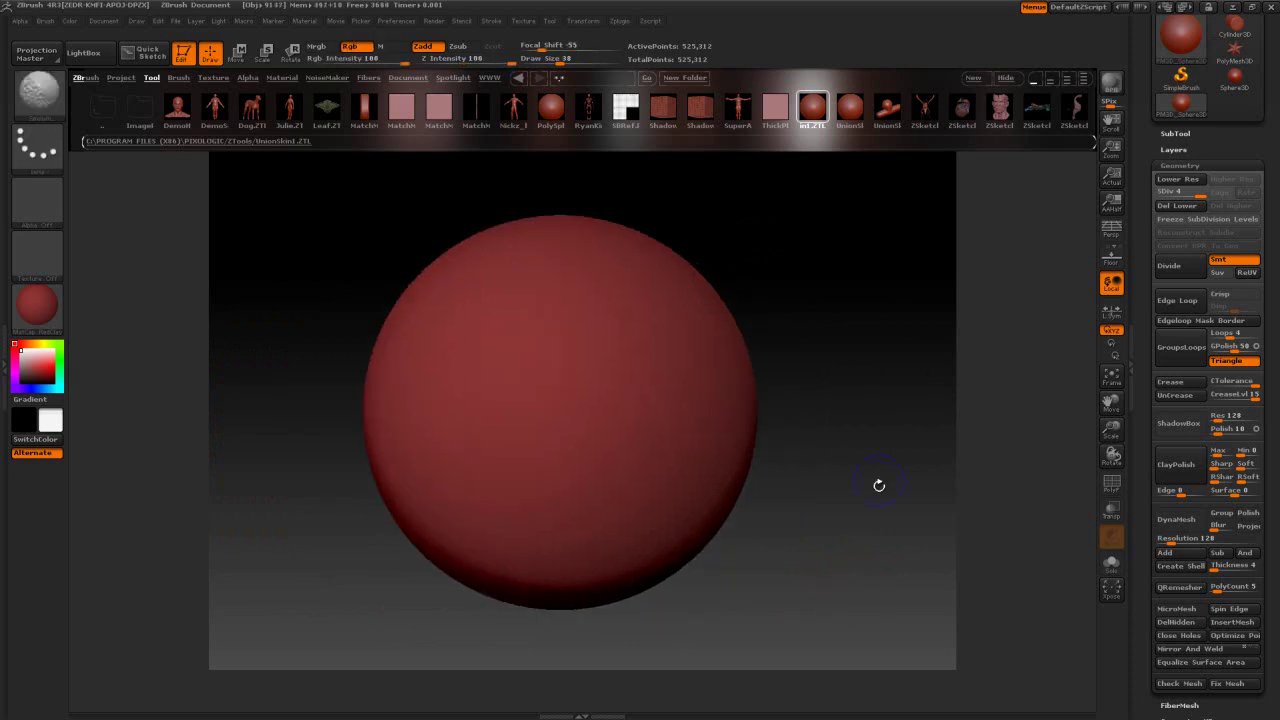
pyautogui.keyDown('ctrl'); pyautogui.moveTo(879, 485); pyautogui.dragTo(837, 501, button='right'); pyautogui.keyUp('ctrl')
pyautogui.keyDown('alt'); pyautogui.moveTo(714, 460); pyautogui.dragTo(762, 525, button='right'); pyautogui.keyUp('alt')
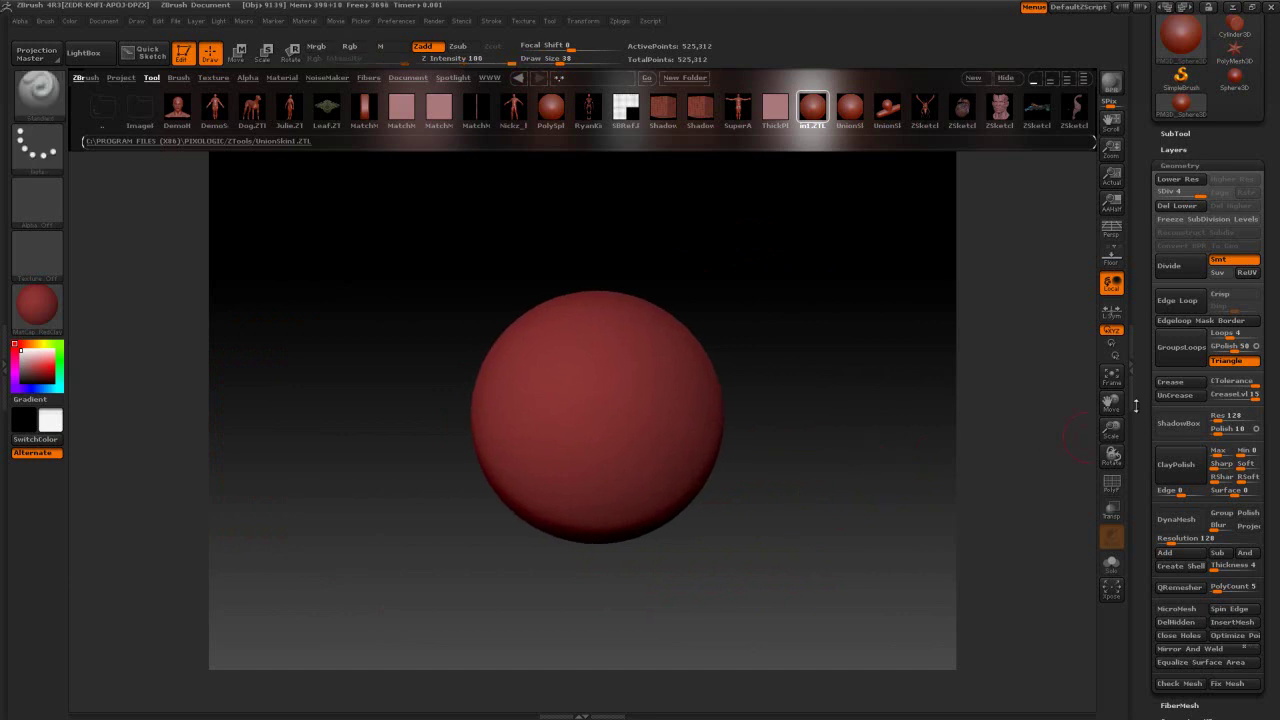
# Collapse the tool's Geometry settings and expand its SubTool settings
pyautogui.scroll(1, 1152, 392)
pyautogui.click(1190, 173)
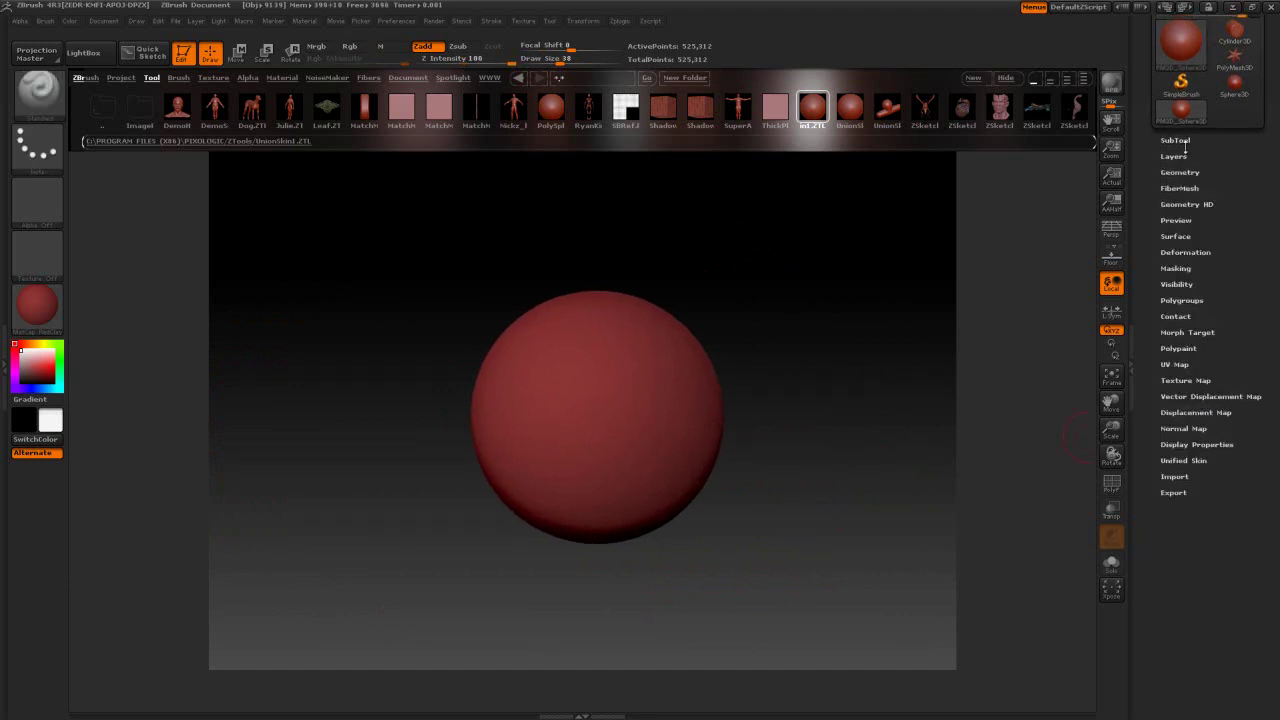
pyautogui.scroll(5, 1152, 176)
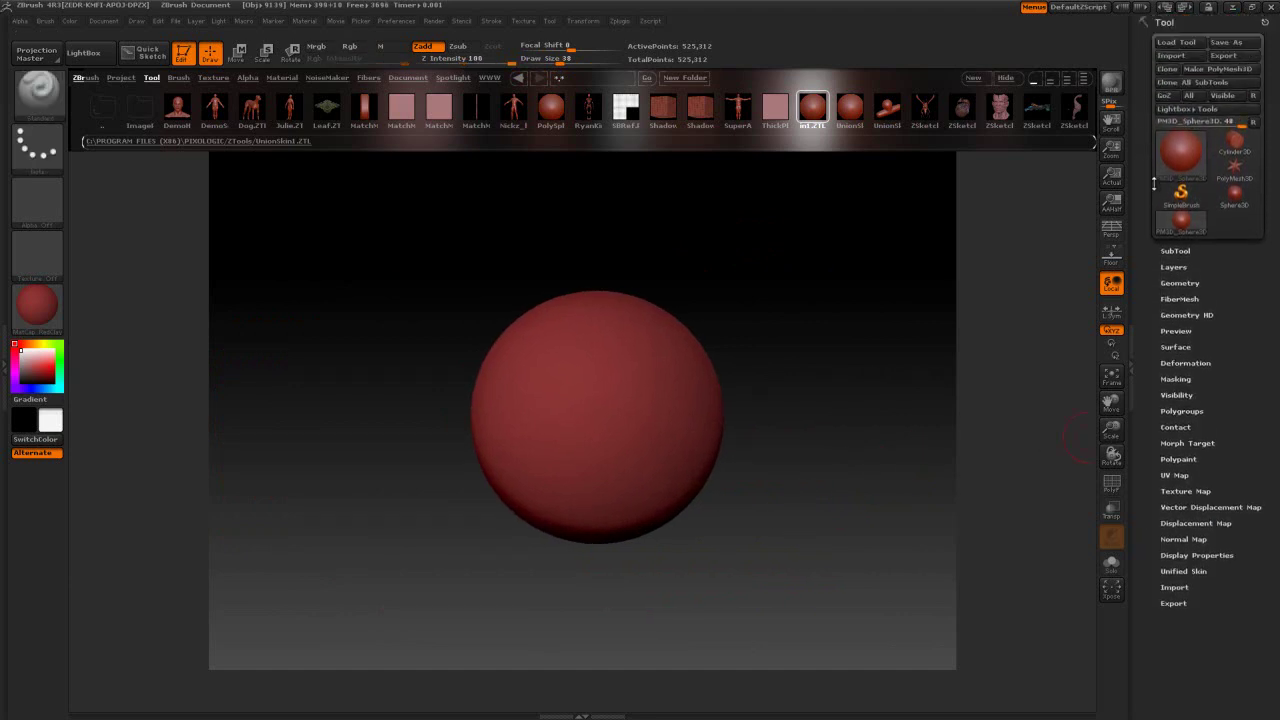
pyautogui.click(1177, 252)
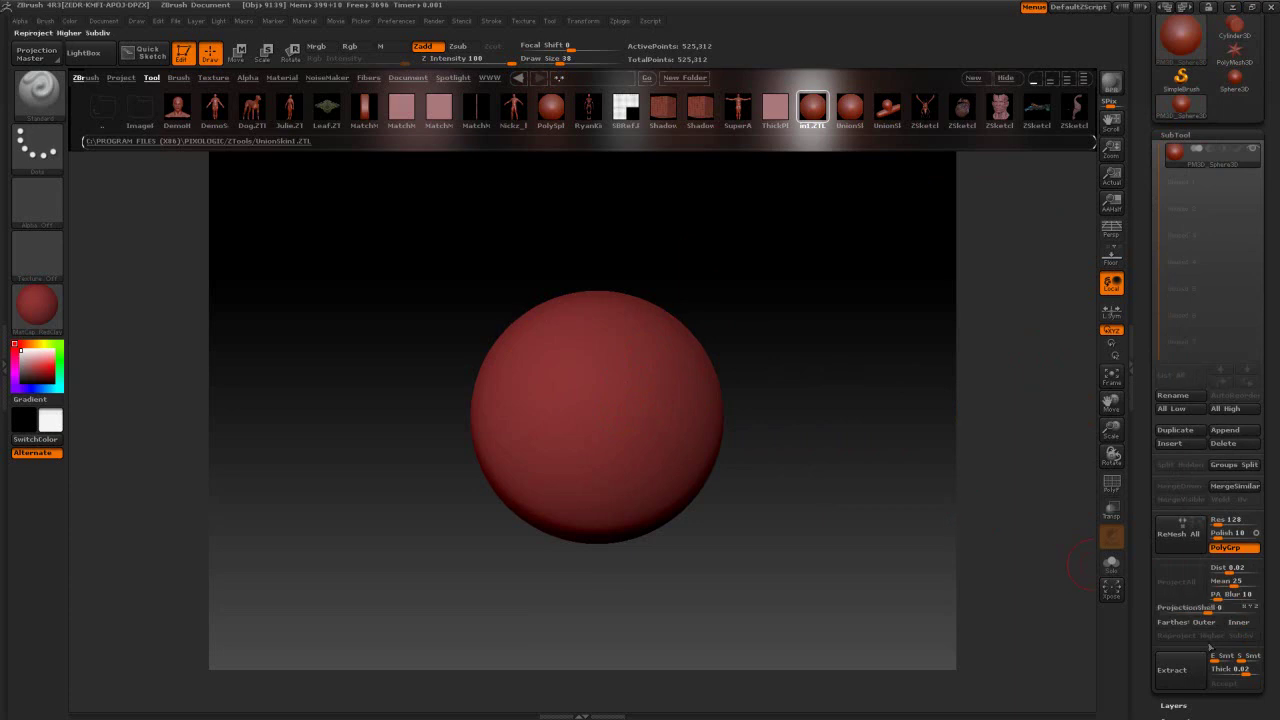
# Try to extract a new subtool from the sphere and close the program when it stops responding
pyautogui.click(1177, 688)
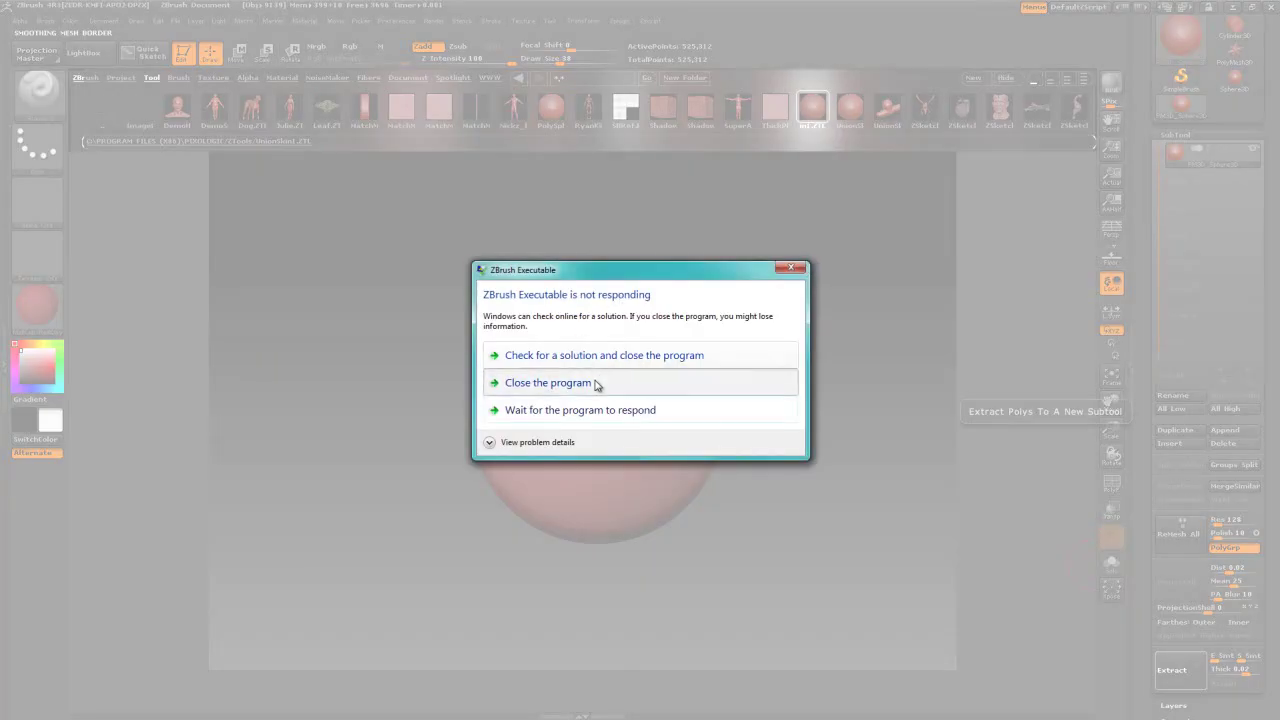
pyautogui.click(595, 385)
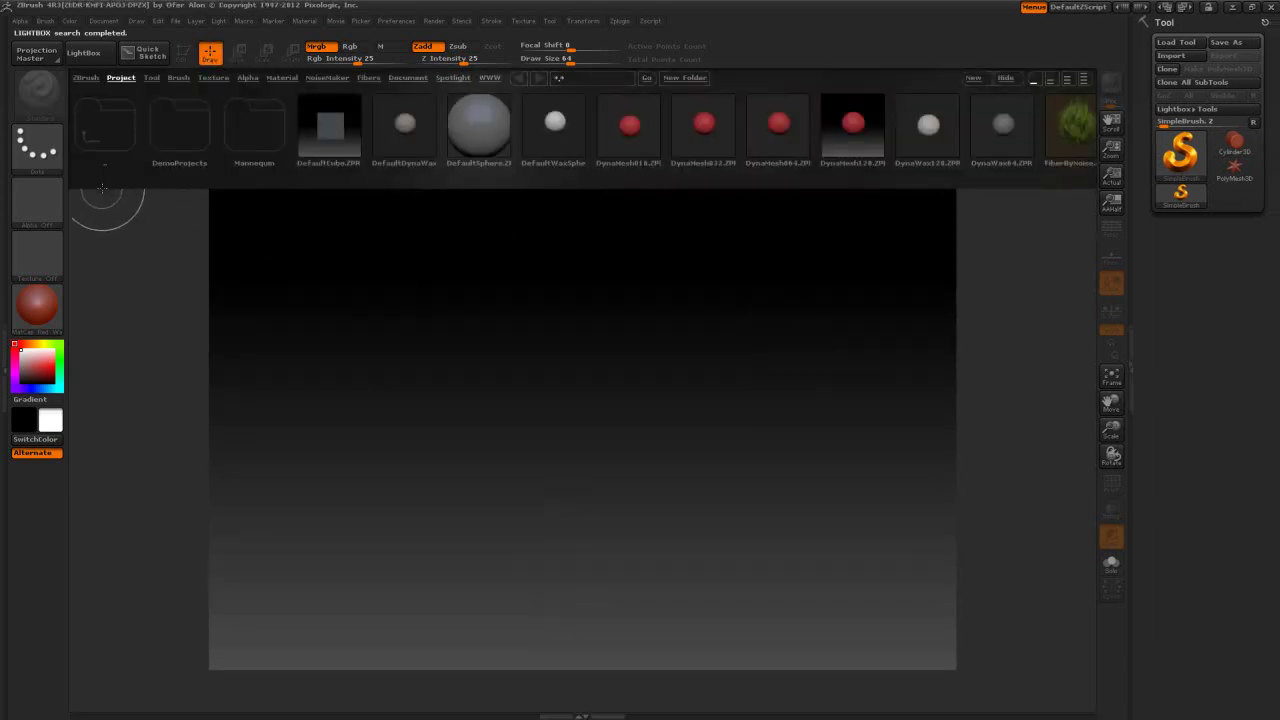
# Draw a Sphere3D on the canvas as an editable polymesh and expand its SubTool settings
pyautogui.click(1180, 157)
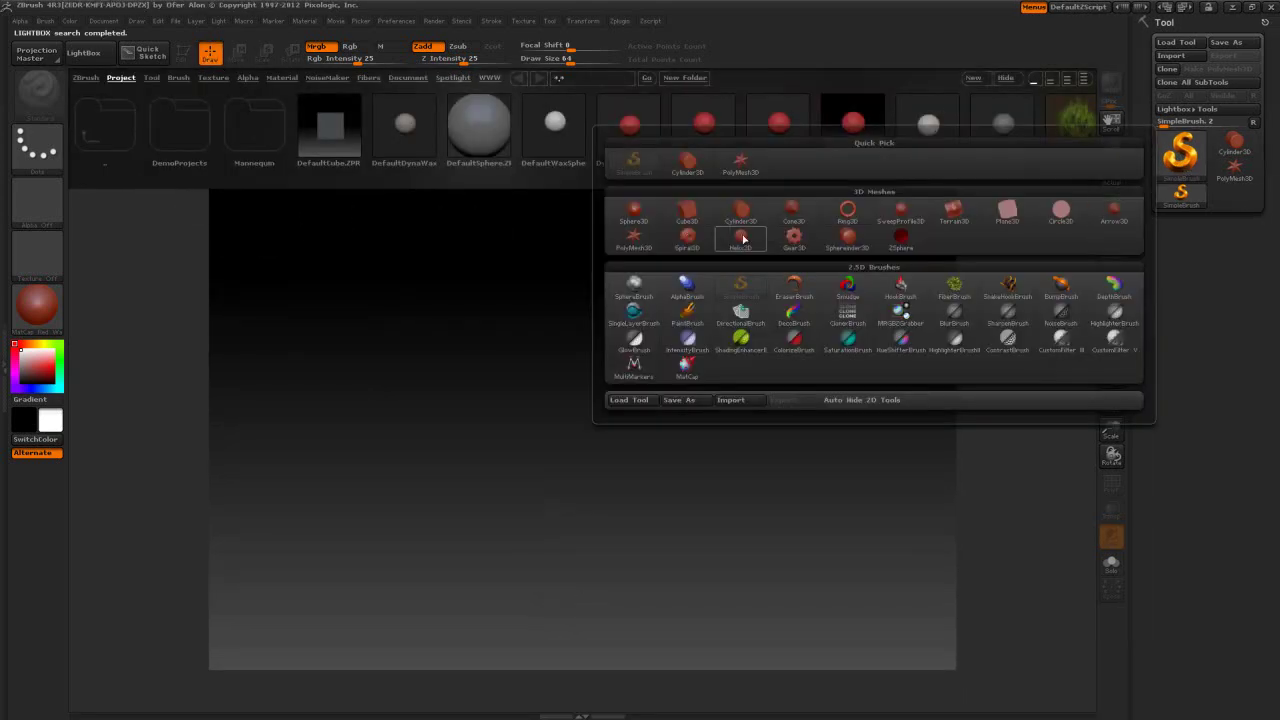
pyautogui.click(644, 221)
pyautogui.moveTo(609, 480); pyautogui.dragTo(416, 492)
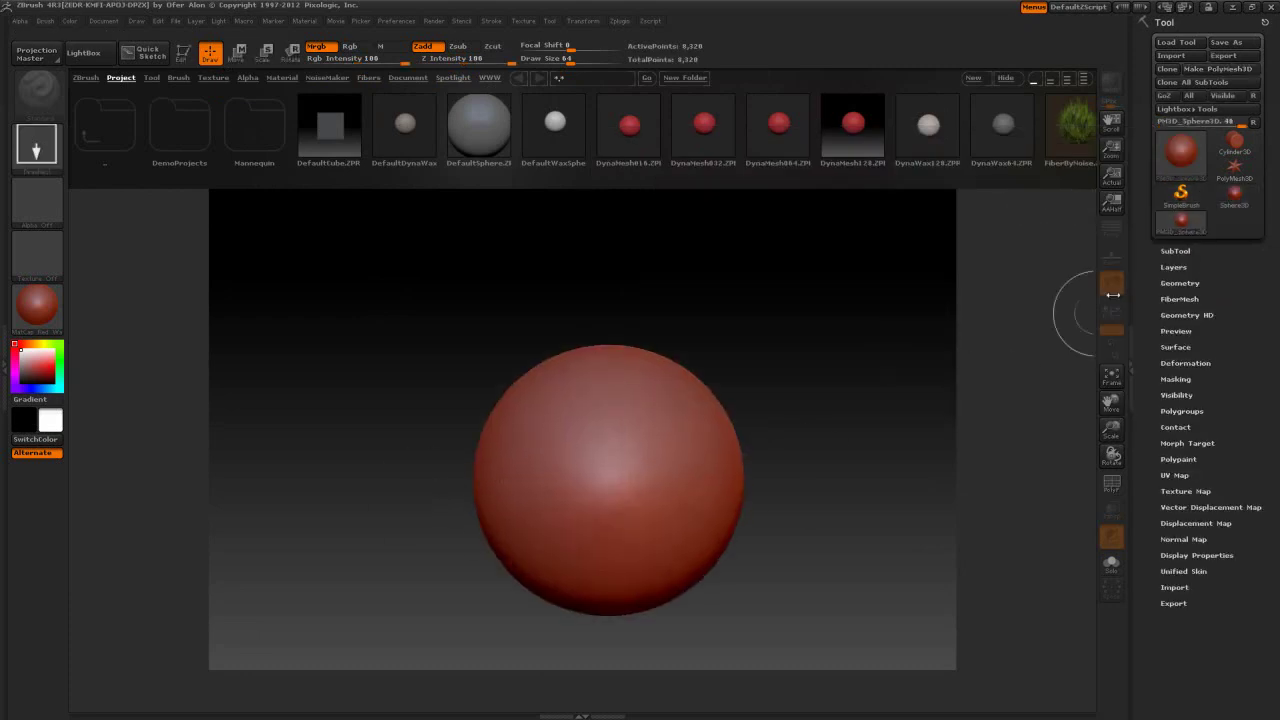
pyautogui.click(1176, 251)
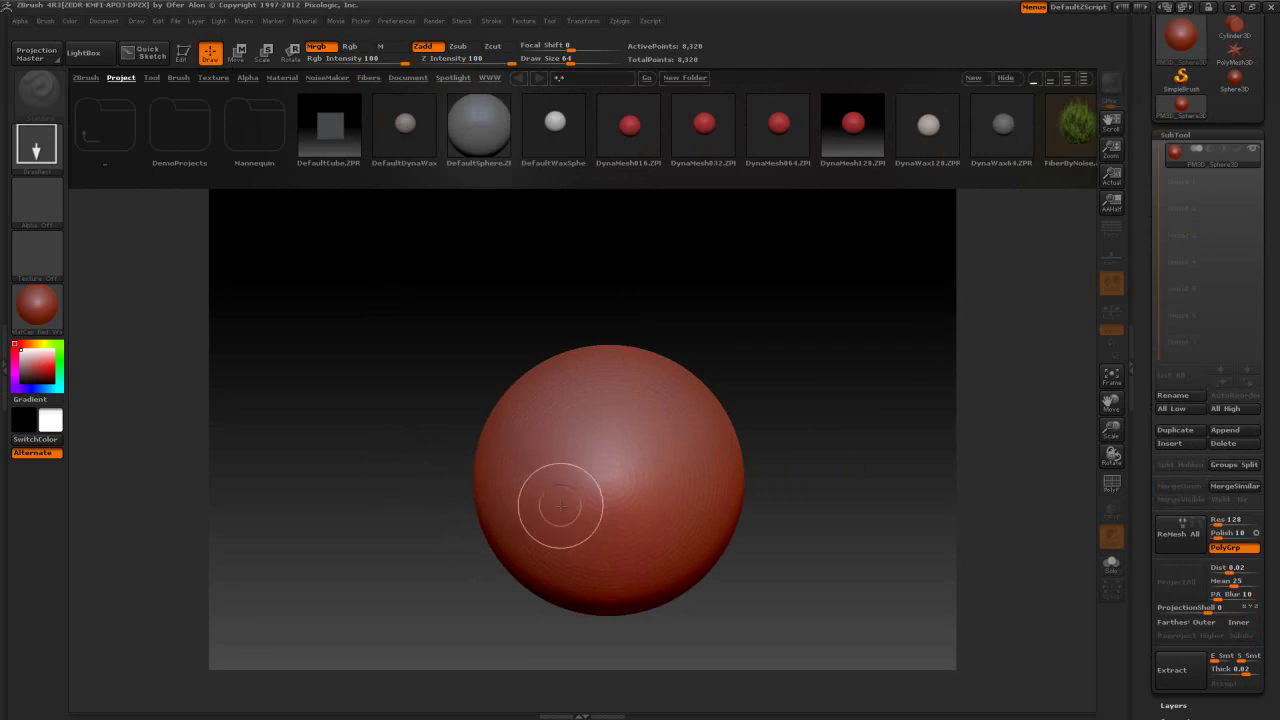
pyautogui.click(194, 52)
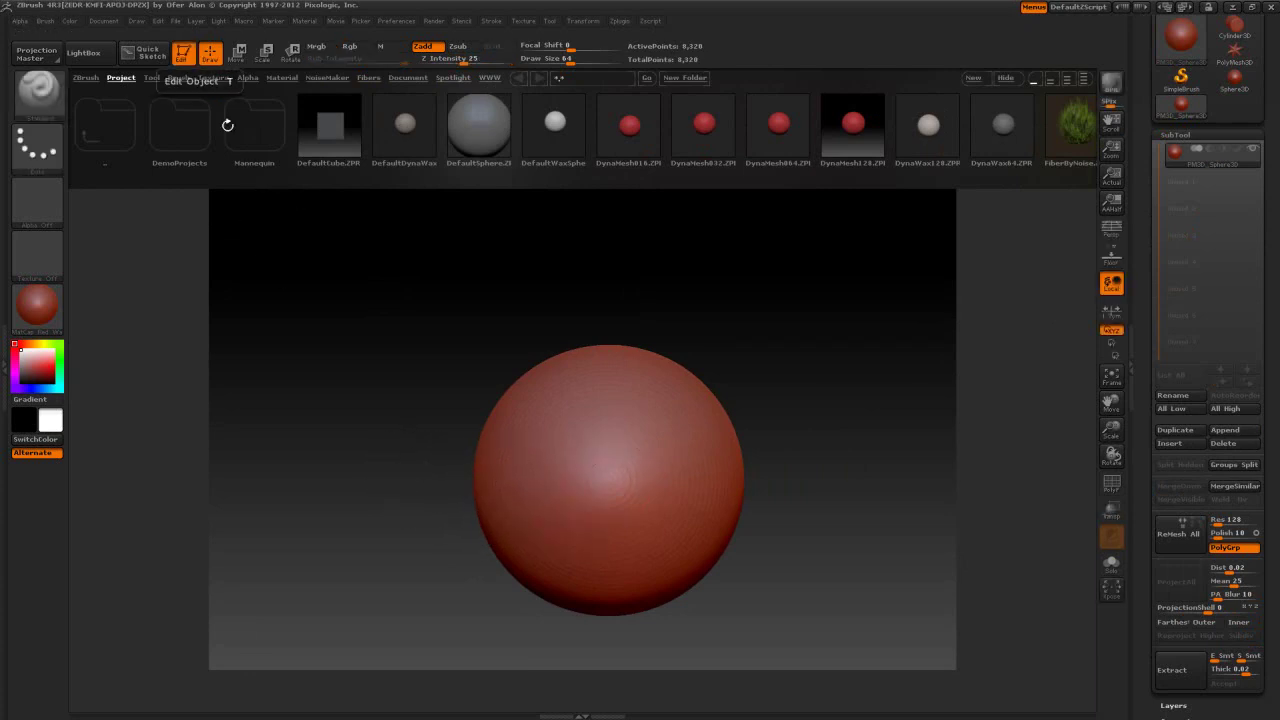
# Mask two oval patches on the sphere and sculpt the unmasked surface around them
pyautogui.moveTo(662, 556)
pyautogui.mouseDown()
pyautogui.moveTo(614, 561)
pyautogui.moveTo(591, 528)
pyautogui.moveTo(650, 510)
pyautogui.moveTo(621, 530)
pyautogui.moveTo(632, 535)
pyautogui.moveTo(618, 525)
pyautogui.moveTo(631, 536)
pyautogui.mouseUp()
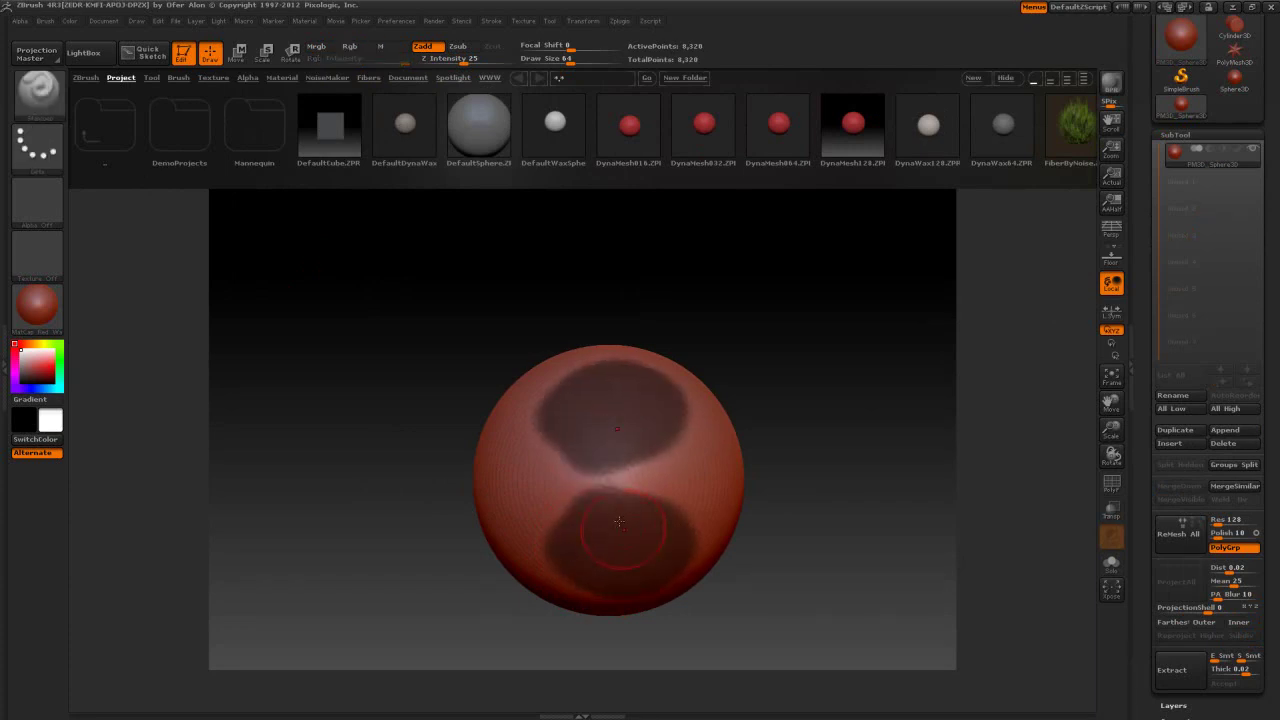
pyautogui.moveTo(731, 480)
pyautogui.mouseDown()
pyautogui.moveTo(540, 495)
pyautogui.moveTo(574, 500)
pyautogui.moveTo(619, 437)
pyautogui.moveTo(530, 420)
pyautogui.moveTo(580, 370)
pyautogui.moveTo(685, 400)
pyautogui.moveTo(730, 470)
pyautogui.moveTo(785, 462)
pyautogui.moveTo(901, 510)
pyautogui.moveTo(910, 440)
pyautogui.moveTo(814, 640)
pyautogui.moveTo(851, 585)
pyautogui.moveTo(818, 592)
pyautogui.moveTo(792, 579)
pyautogui.mouseUp()
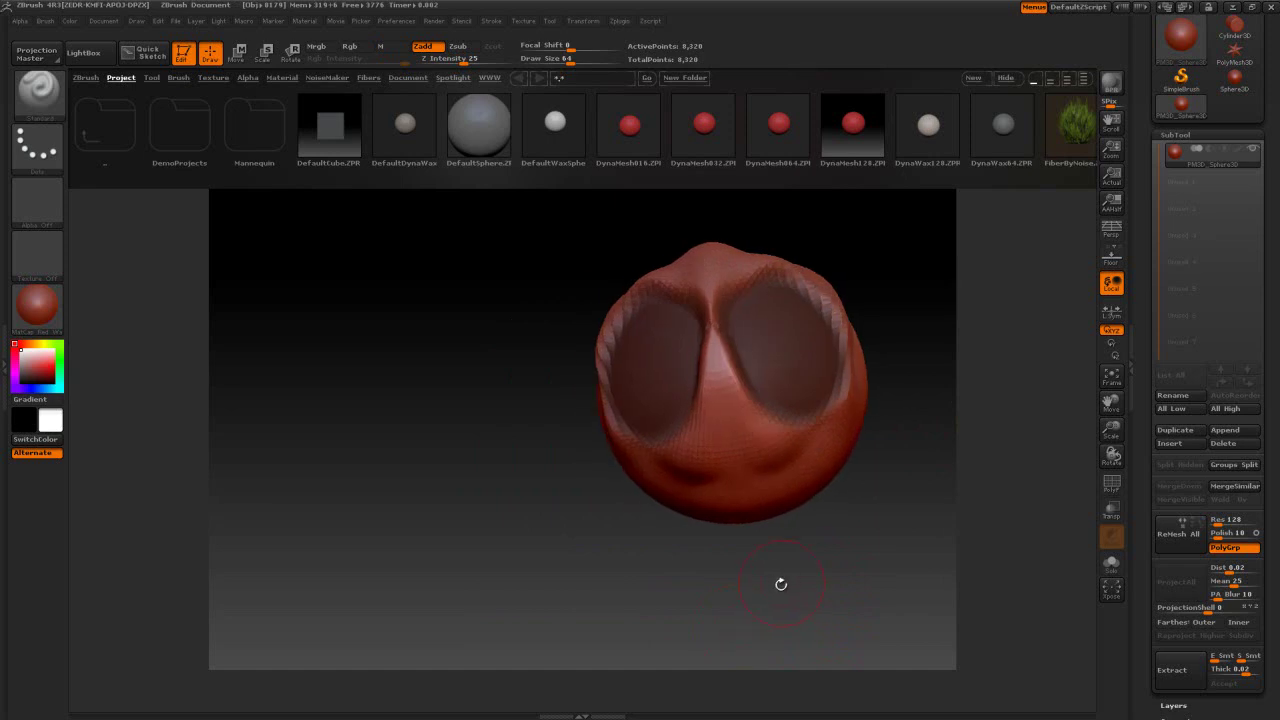
pyautogui.moveTo(869, 572)
pyautogui.mouseDown()
pyautogui.moveTo(875, 614)
pyautogui.moveTo(880, 600)
pyautogui.moveTo(821, 573)
pyautogui.mouseUp()
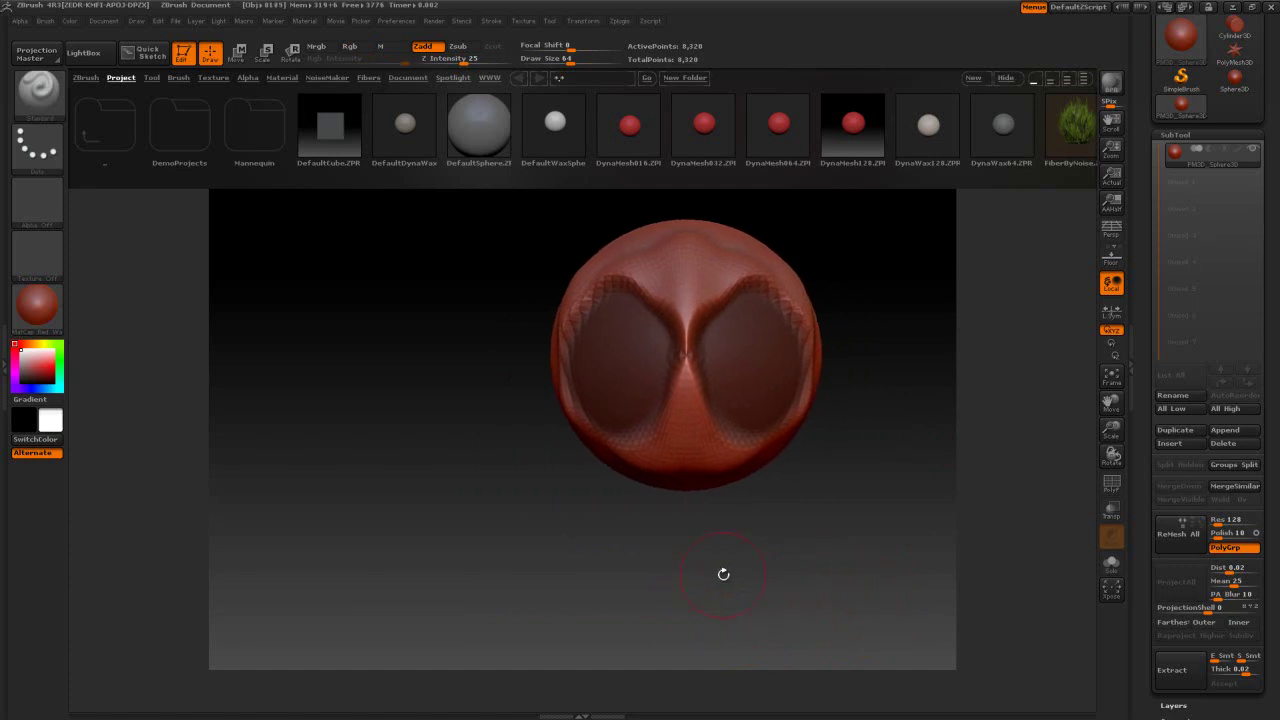
# Undo the sculpting and masking back to the plain sphere
pyautogui.hotkey('ctrl', 'z')
pyautogui.hotkey('ctrl', 'z')
pyautogui.hotkey('ctrl', 'z')
pyautogui.hotkey('ctrl', 'z')
pyautogui.hotkey('ctrl', 'z')
pyautogui.hotkey('ctrl', 'z')
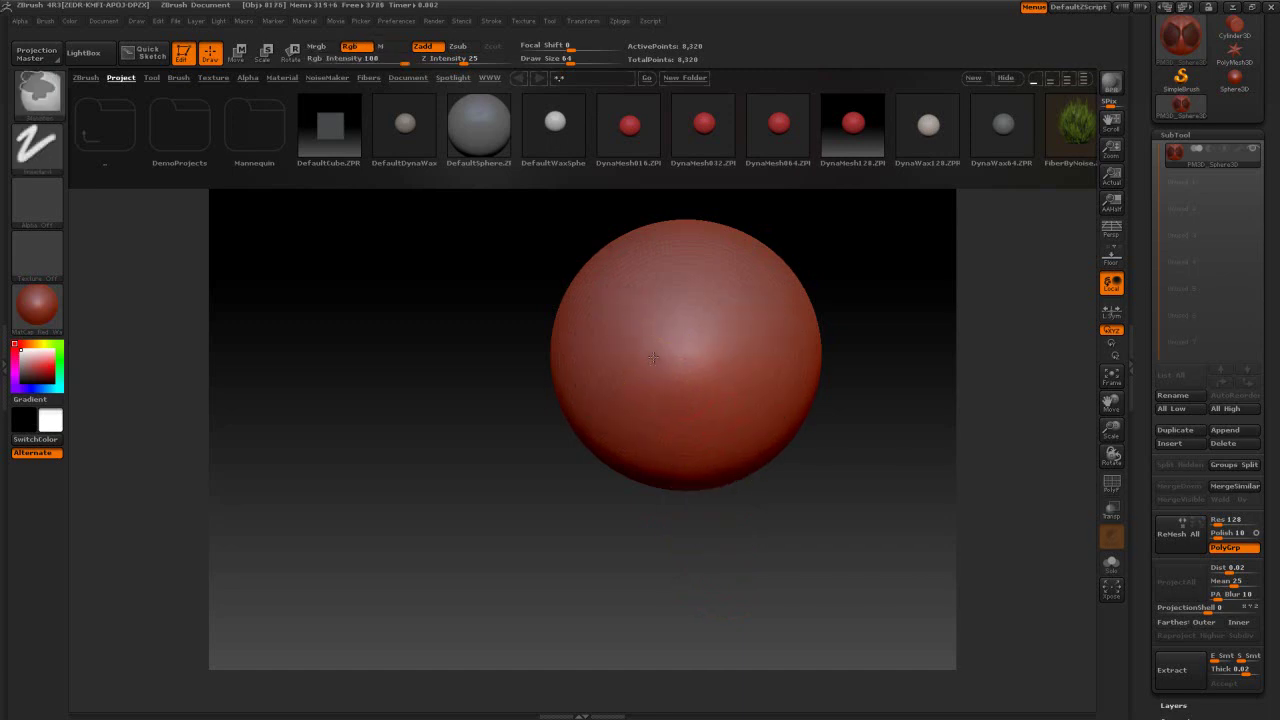
# Redo the mask strokes across the front of the sphere
pyautogui.hotkey('ctrl', 'shift', 'z')
pyautogui.hotkey('ctrl', 'shift', 'z')
pyautogui.hotkey('ctrl', 'shift', 'z')
pyautogui.hotkey('ctrl', 'shift', 'z')
pyautogui.hotkey('ctrl', 'shift', 'z')
pyautogui.hotkey('ctrl', 'shift', 'z')
pyautogui.hotkey('ctrl', 'shift', 'z')
pyautogui.hotkey('ctrl', 'shift', 'z')
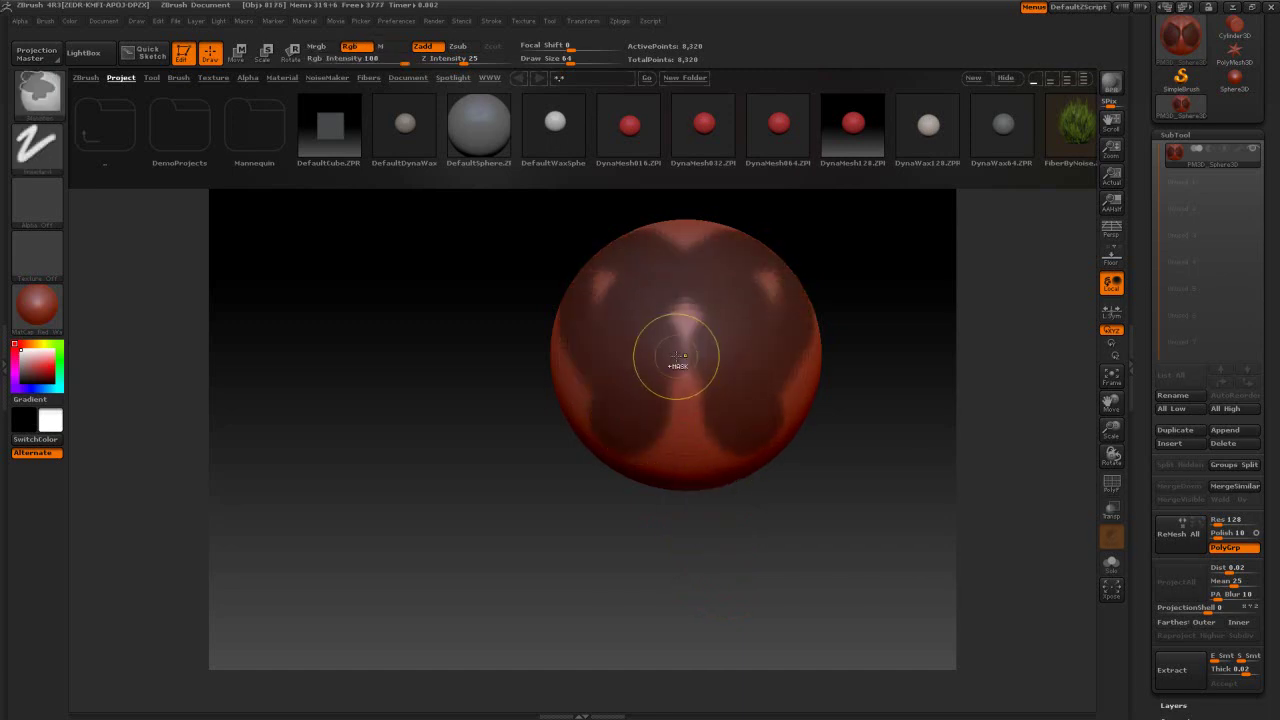
# Invert the mask and sculpt the areas it has freed on the front of the sphere
pyautogui.keyDown('ctrl'); pyautogui.click(499, 371); pyautogui.keyUp('ctrl')
pyautogui.moveTo(445, 452)
pyautogui.mouseDown()
pyautogui.moveTo(375, 455)
pyautogui.moveTo(434, 449)
pyautogui.moveTo(422, 456)
pyautogui.mouseUp()
pyautogui.moveTo(667, 350)
pyautogui.mouseDown()
pyautogui.moveTo(675, 328)
pyautogui.moveTo(622, 385)
pyautogui.moveTo(630, 420)
pyautogui.moveTo(655, 430)
pyautogui.mouseUp()
pyautogui.moveTo(625, 268)
pyautogui.mouseDown()
pyautogui.moveTo(590, 285)
pyautogui.moveTo(505, 279)
pyautogui.mouseUp()
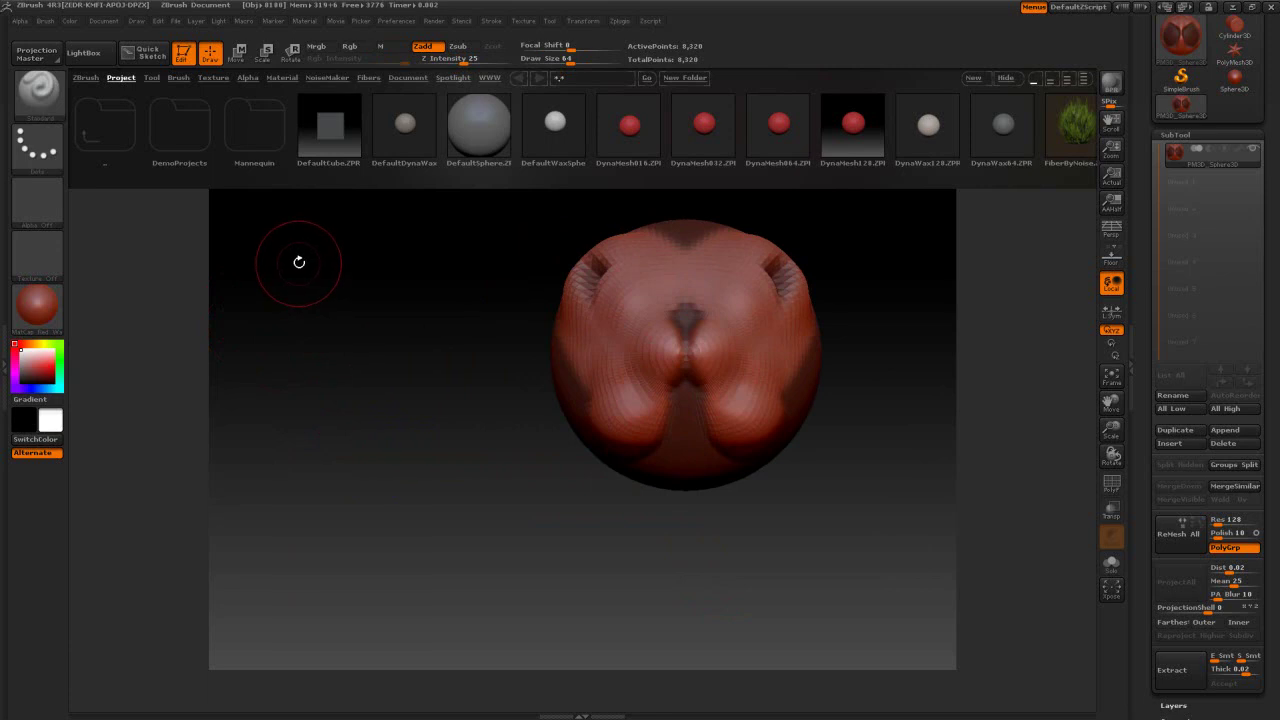
# Clear the mask and undo the sculpting back to the smooth sphere
pyautogui.press('ctrl')
pyautogui.moveTo(290, 256)
pyautogui.keyDown('ctrl'); pyautogui.mouseDown()
pyautogui.moveTo(386, 414)
pyautogui.moveTo(462, 408)
pyautogui.moveTo(407, 431)
pyautogui.mouseUp(); pyautogui.keyUp('ctrl')
pyautogui.hotkey('ctrl', 'z')
pyautogui.hotkey('ctrl', 'z')
pyautogui.hotkey('ctrl', 'z')
pyautogui.hotkey('ctrl', 'z')
# Paint a broad symmetrical mask over the sphere's front, leaving a bow-tie shape unmasked in the middle
pyautogui.keyDown('alt'); pyautogui.moveTo(616, 494); pyautogui.dragTo(644, 517); pyautogui.keyUp('alt')
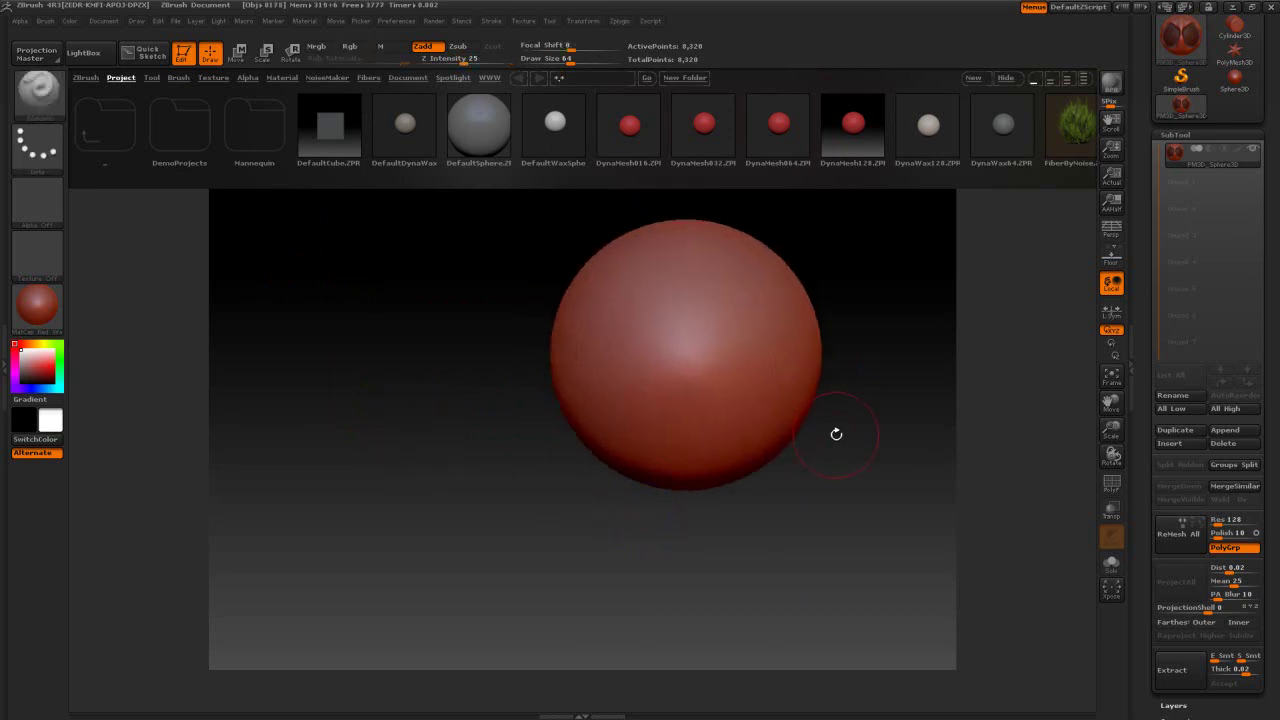
pyautogui.moveTo(707, 424)
pyautogui.keyDown('ctrl'); pyautogui.mouseDown()
pyautogui.moveTo(578, 415)
pyautogui.moveTo(630, 280)
pyautogui.moveTo(664, 265)
pyautogui.moveTo(626, 222)
pyautogui.moveTo(592, 240)
pyautogui.mouseUp(); pyautogui.keyUp('ctrl')
pyautogui.keyDown('ctrl'); pyautogui.click(363, 342); pyautogui.keyUp('ctrl')
pyautogui.keyDown('ctrl'); pyautogui.click(363, 342); pyautogui.keyUp('ctrl')
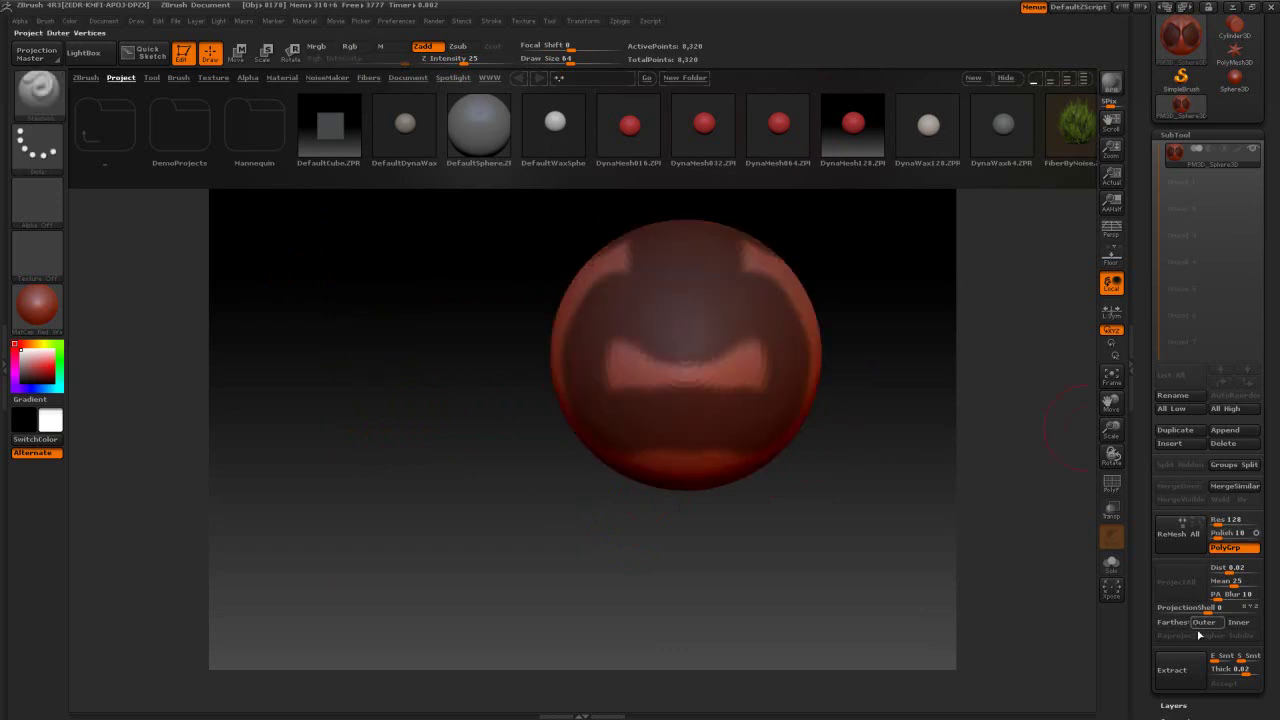
# Set the extraction thickness to 0.021 and preview a mesh extracted from the mask
pyautogui.moveTo(1247, 675); pyautogui.dragTo(1244, 677)
pyautogui.click(1243, 675)
pyautogui.click(1184, 680)
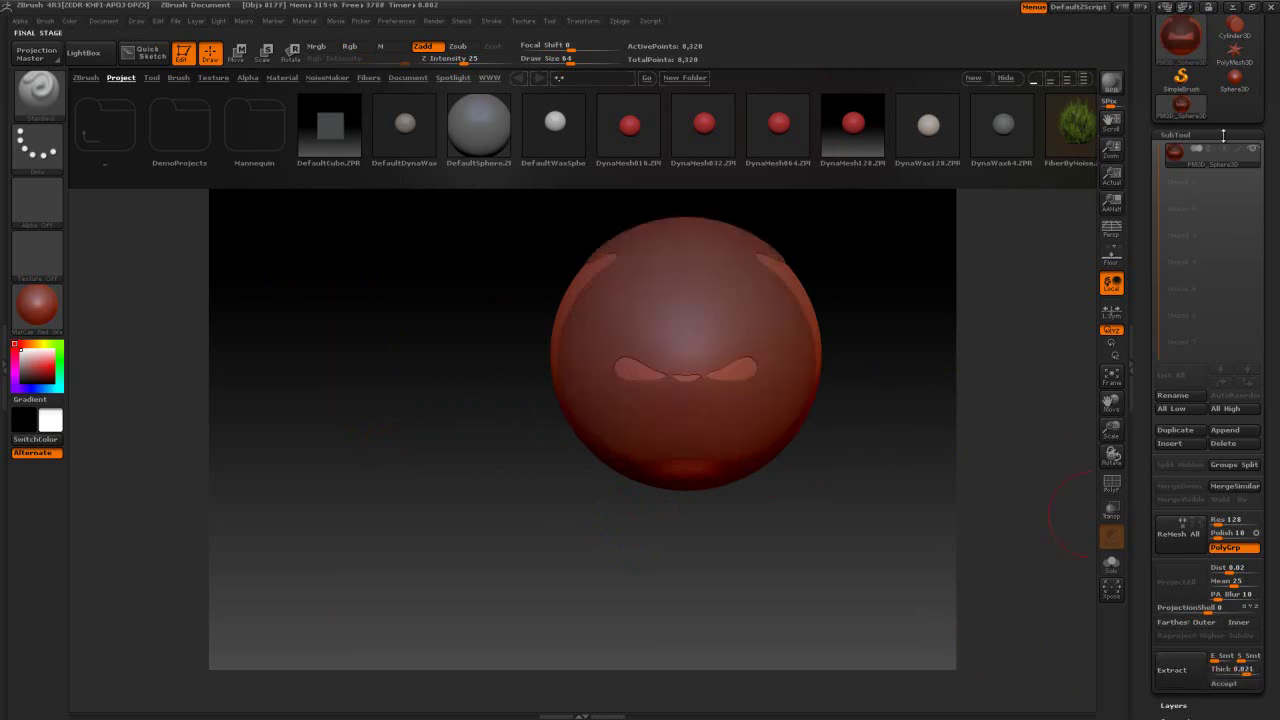
# Invert the sphere's mask, extract the masked shapes and accept them as a new subtool
pyautogui.keyDown('ctrl'); pyautogui.click(885, 388); pyautogui.keyUp('ctrl')
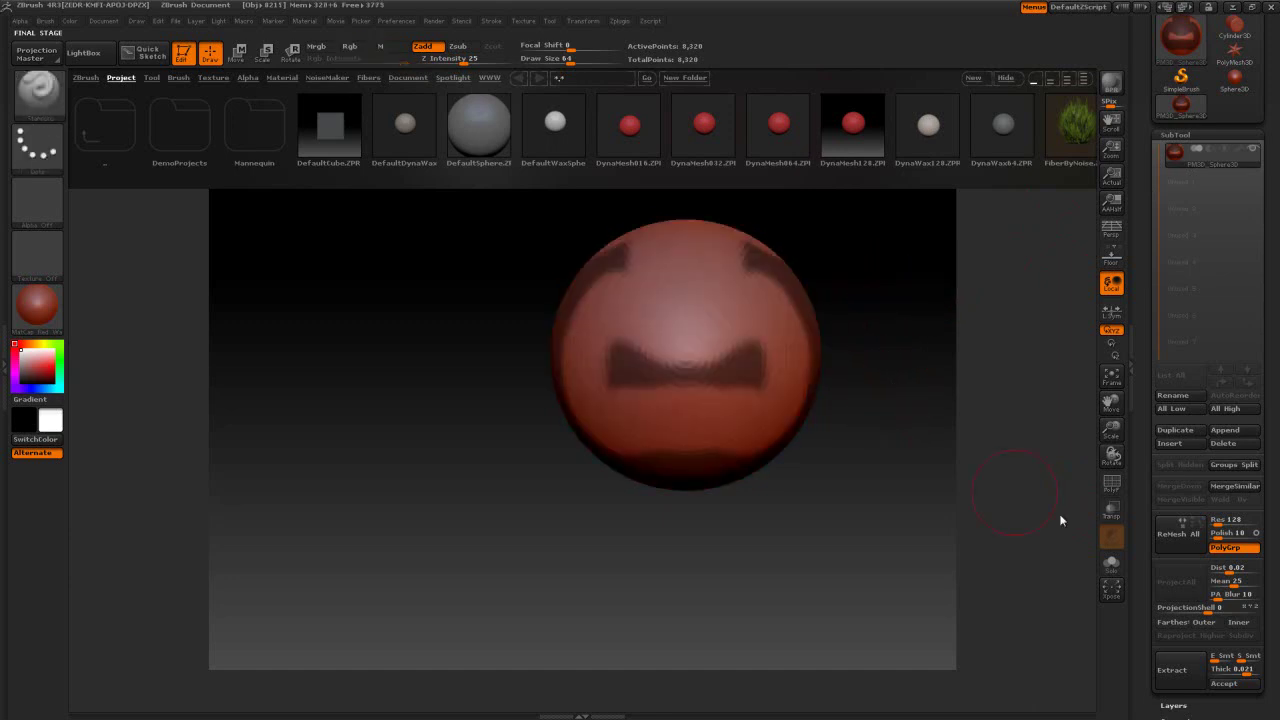
pyautogui.click(1201, 672)
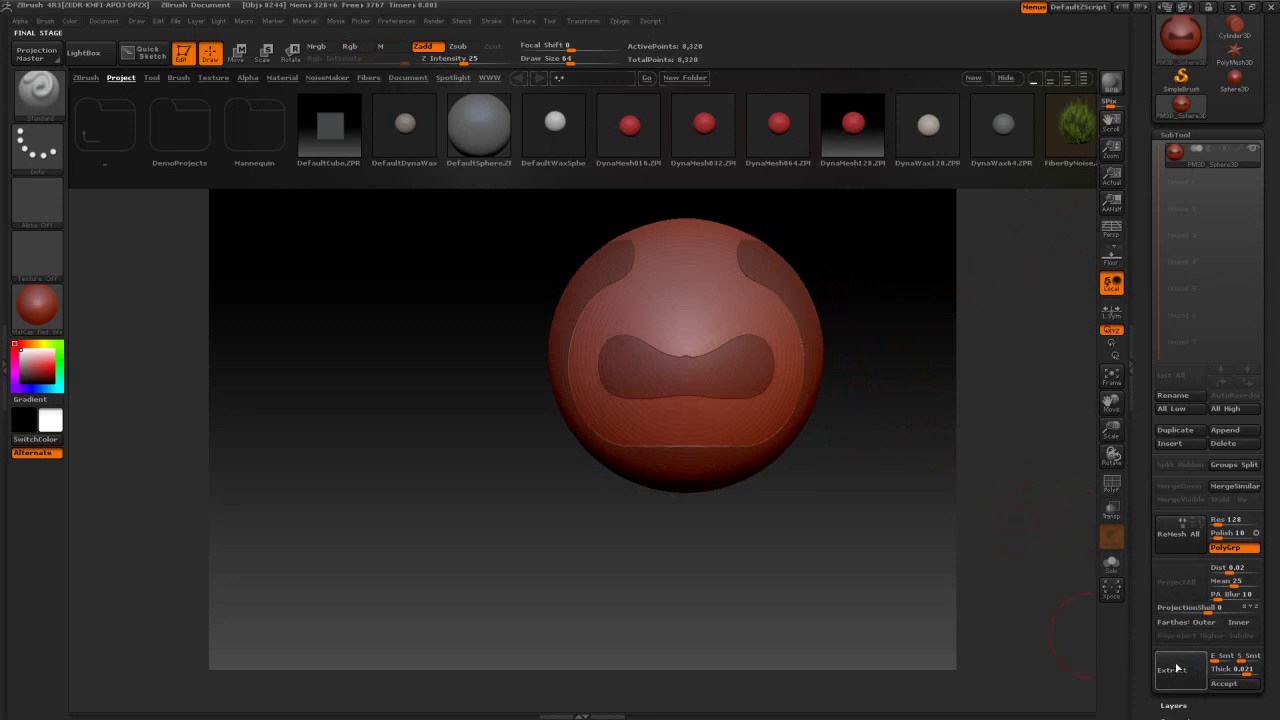
pyautogui.click(1230, 686)
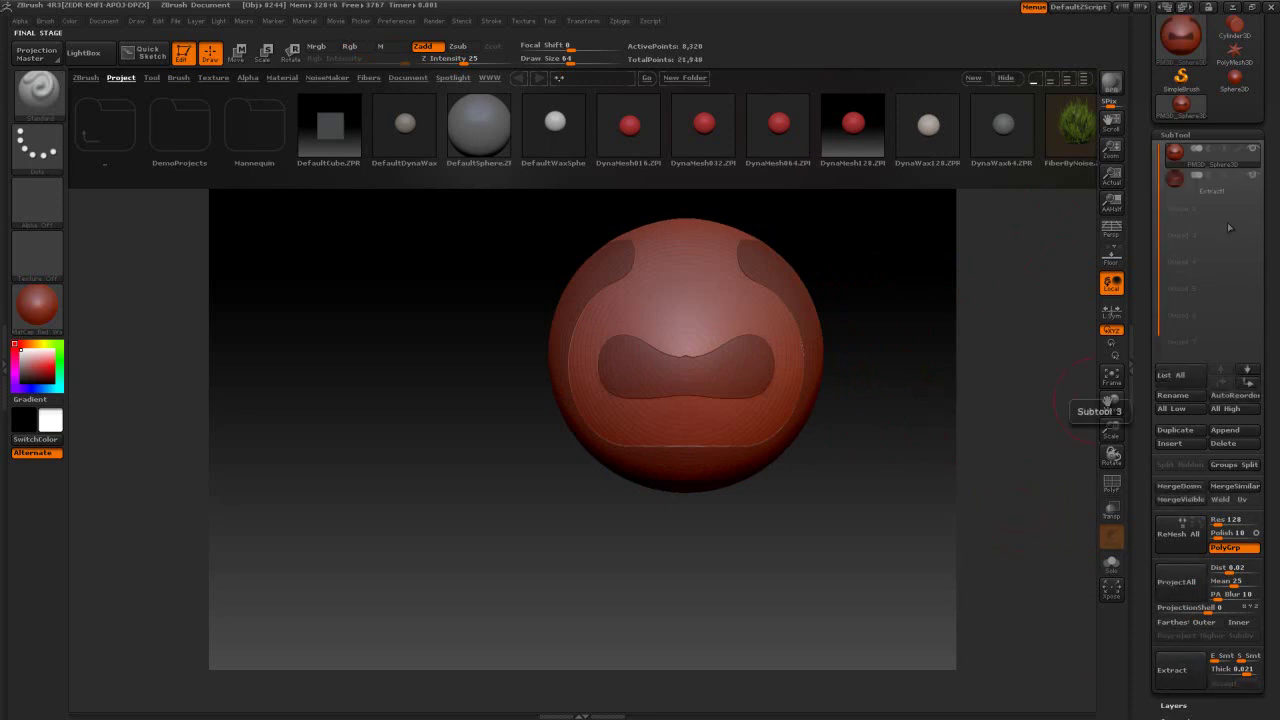
# Select the extracted subtool and hide the original sphere, inspecting the shell from different angles
pyautogui.click(1255, 153)
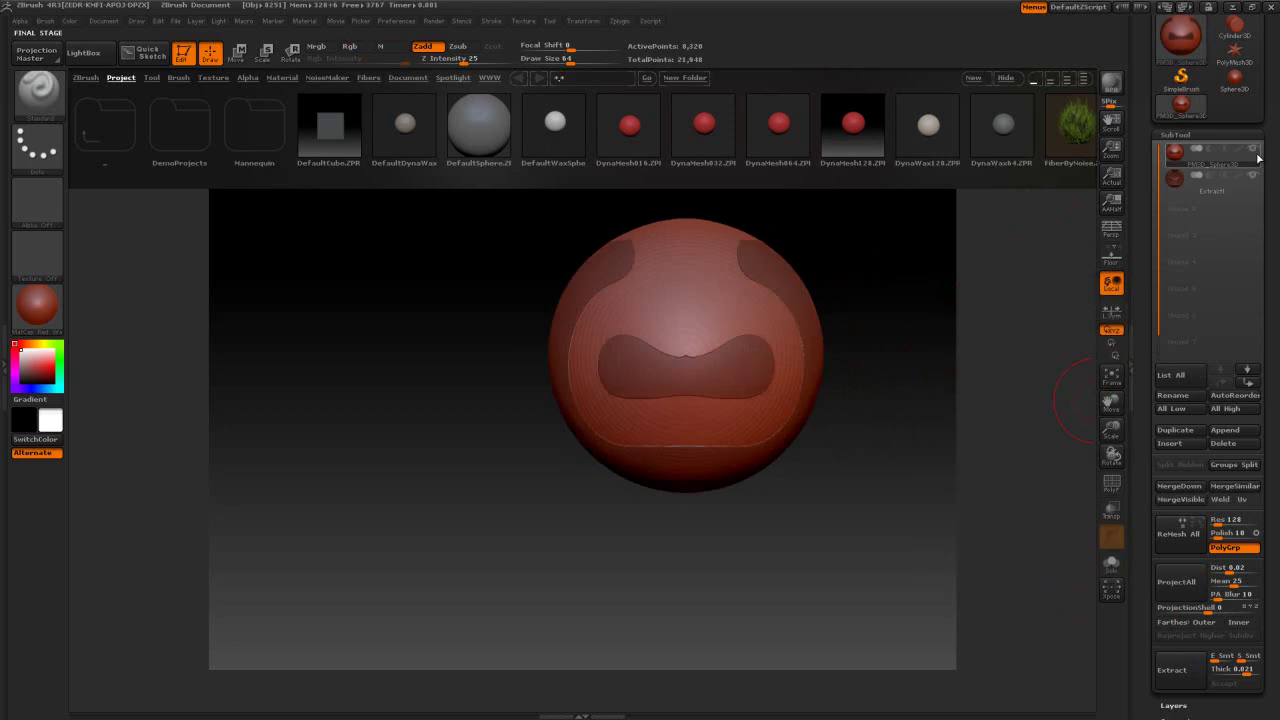
pyautogui.click(1232, 188)
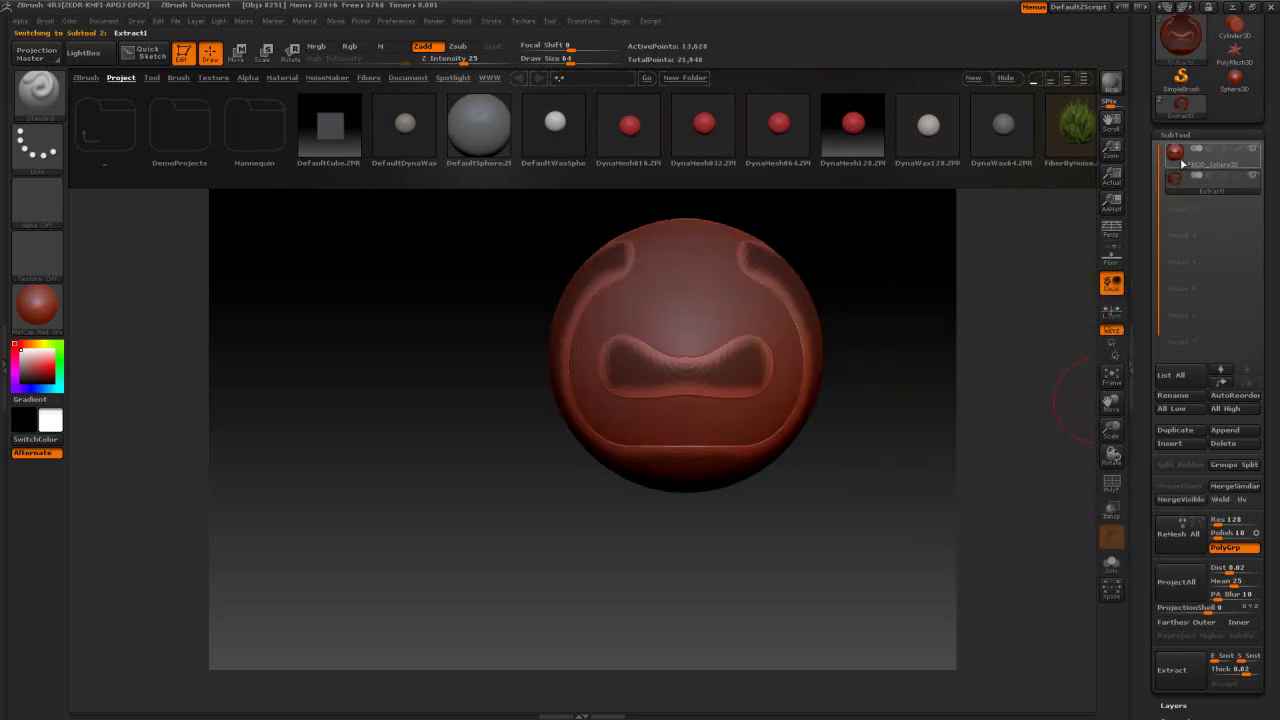
pyautogui.moveTo(869, 300)
pyautogui.mouseDown()
pyautogui.moveTo(903, 303)
pyautogui.moveTo(914, 363)
pyautogui.moveTo(897, 402)
pyautogui.moveTo(722, 381)
pyautogui.moveTo(578, 401)
pyautogui.moveTo(573, 382)
pyautogui.mouseUp()
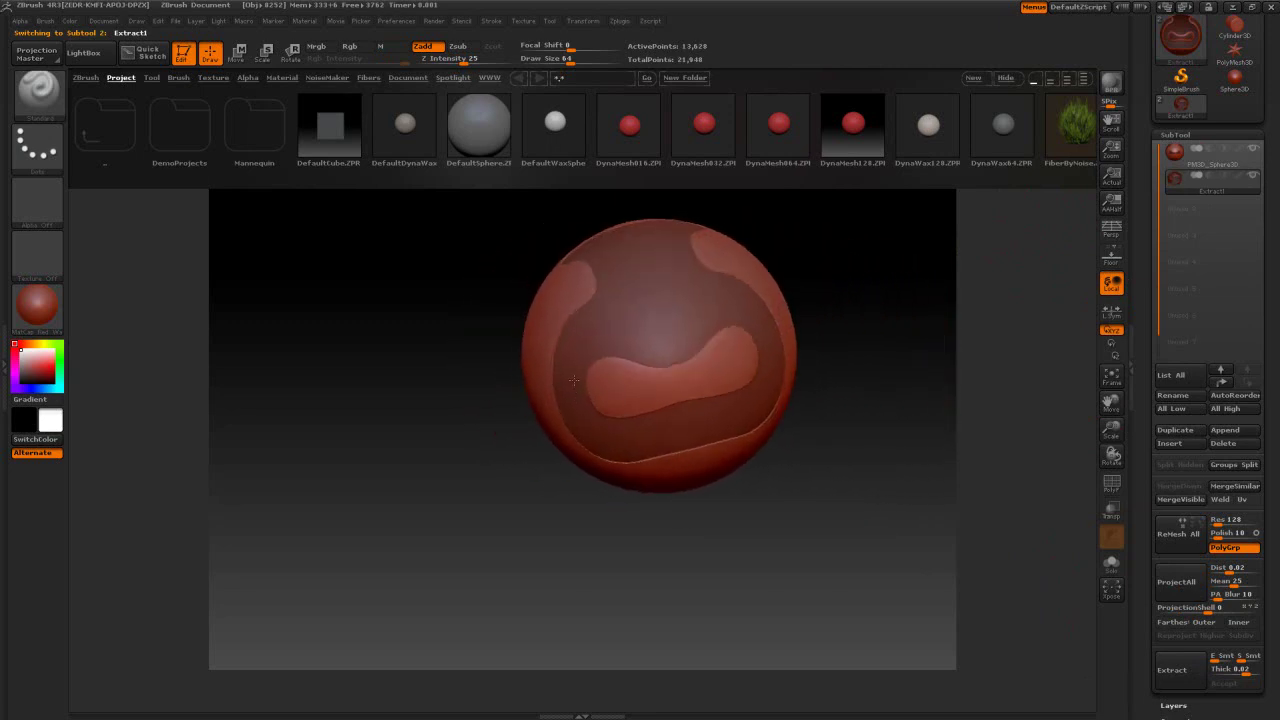
pyautogui.keyDown('shift'); pyautogui.moveTo(459, 445); pyautogui.dragTo(466, 443); pyautogui.keyUp('shift')
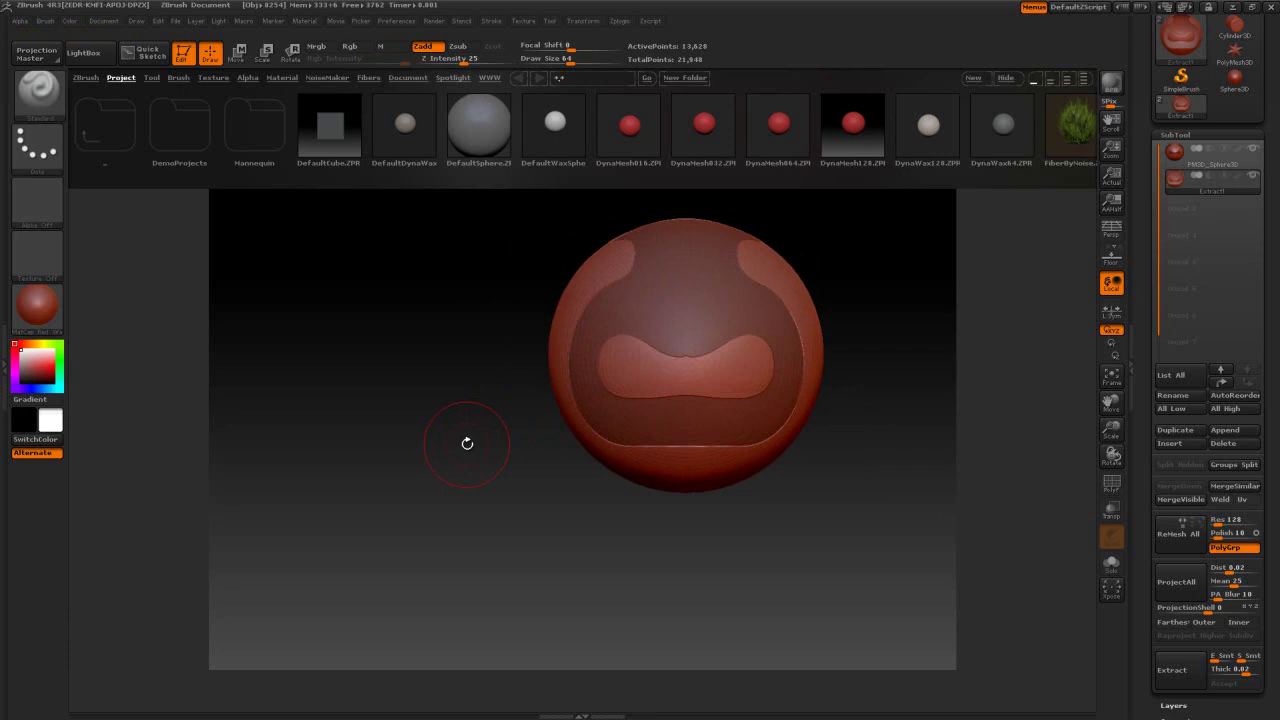
pyautogui.click(1254, 150)
pyautogui.moveTo(882, 369)
pyautogui.mouseDown()
pyautogui.moveTo(885, 410)
pyautogui.moveTo(840, 430)
pyautogui.moveTo(830, 405)
pyautogui.moveTo(903, 371)
pyautogui.moveTo(950, 378)
pyautogui.moveTo(845, 351)
pyautogui.mouseUp()
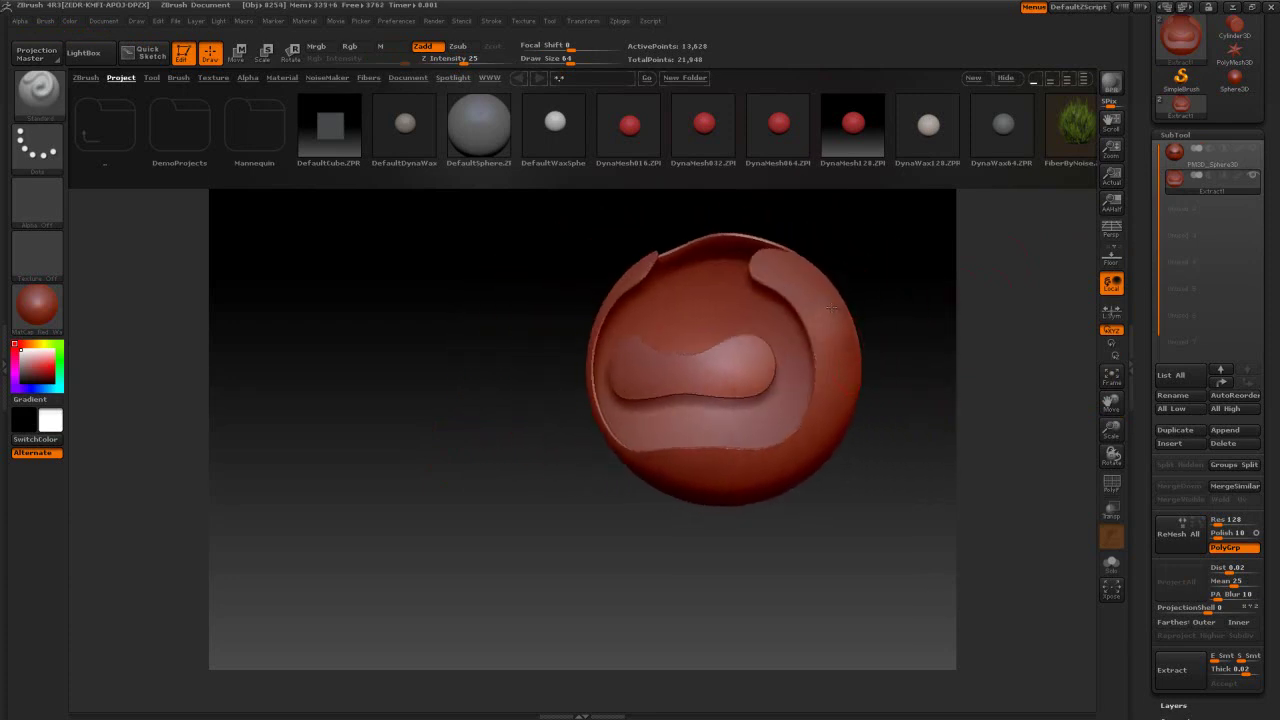
# Sculpt test strokes on the extracted shell and undo them
pyautogui.moveTo(728, 345)
pyautogui.mouseDown()
pyautogui.moveTo(732, 366)
pyautogui.moveTo(645, 364)
pyautogui.mouseUp()
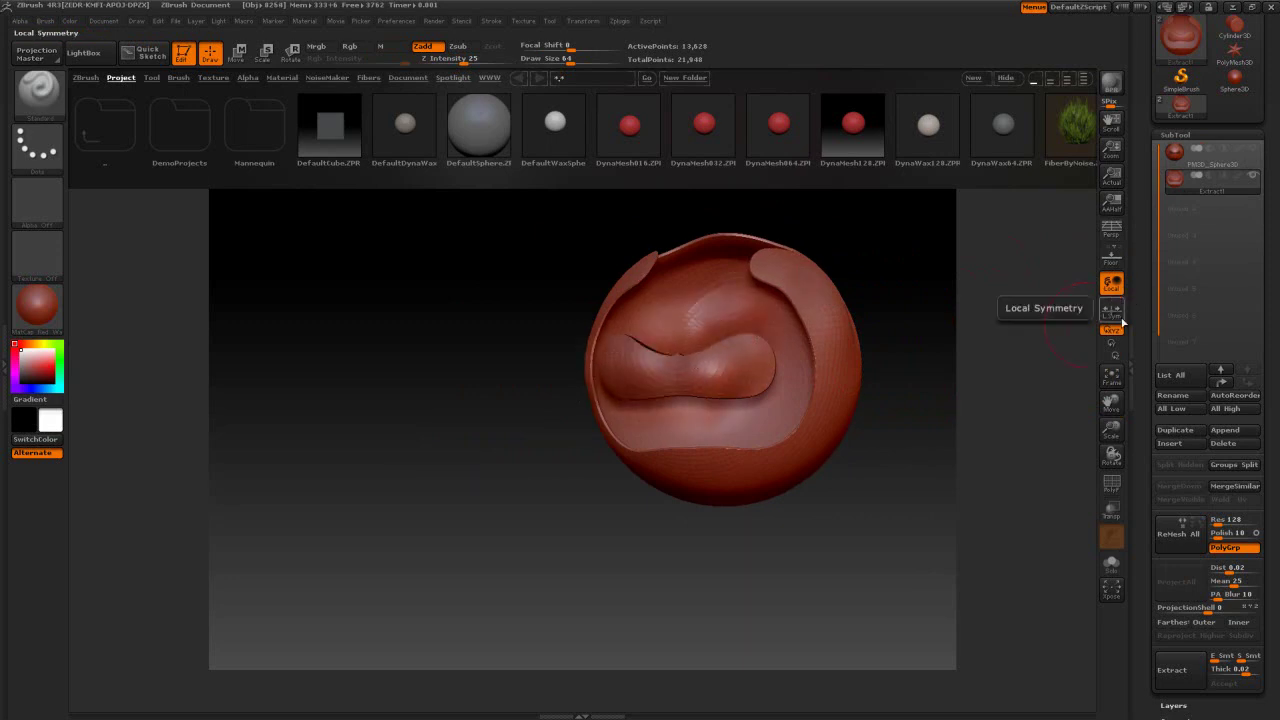
pyautogui.hotkey('ctrl', 'z')
pyautogui.hotkey('ctrl', 'z')
pyautogui.hotkey('ctrl', 'z')
pyautogui.moveTo(886, 509); pyautogui.dragTo(916, 553)
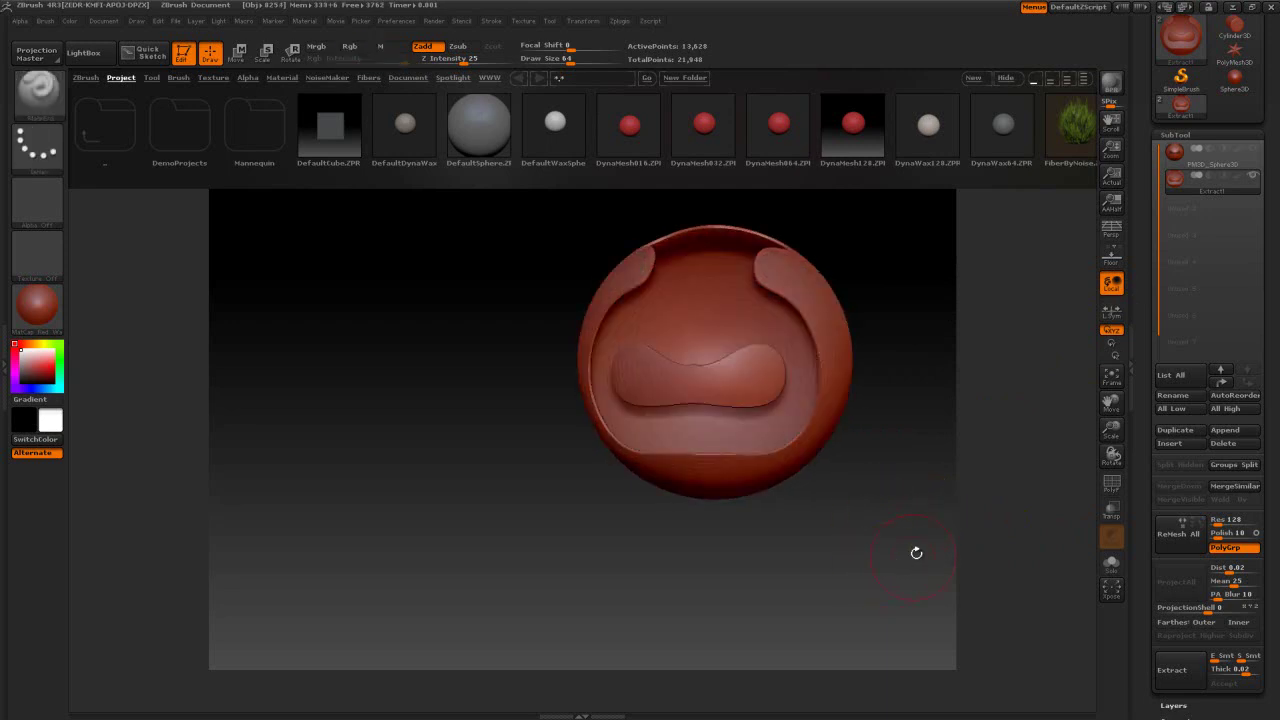
# Select the sphere subtool, hide the extracted shell and clear the sphere's mask
pyautogui.click(1257, 178)
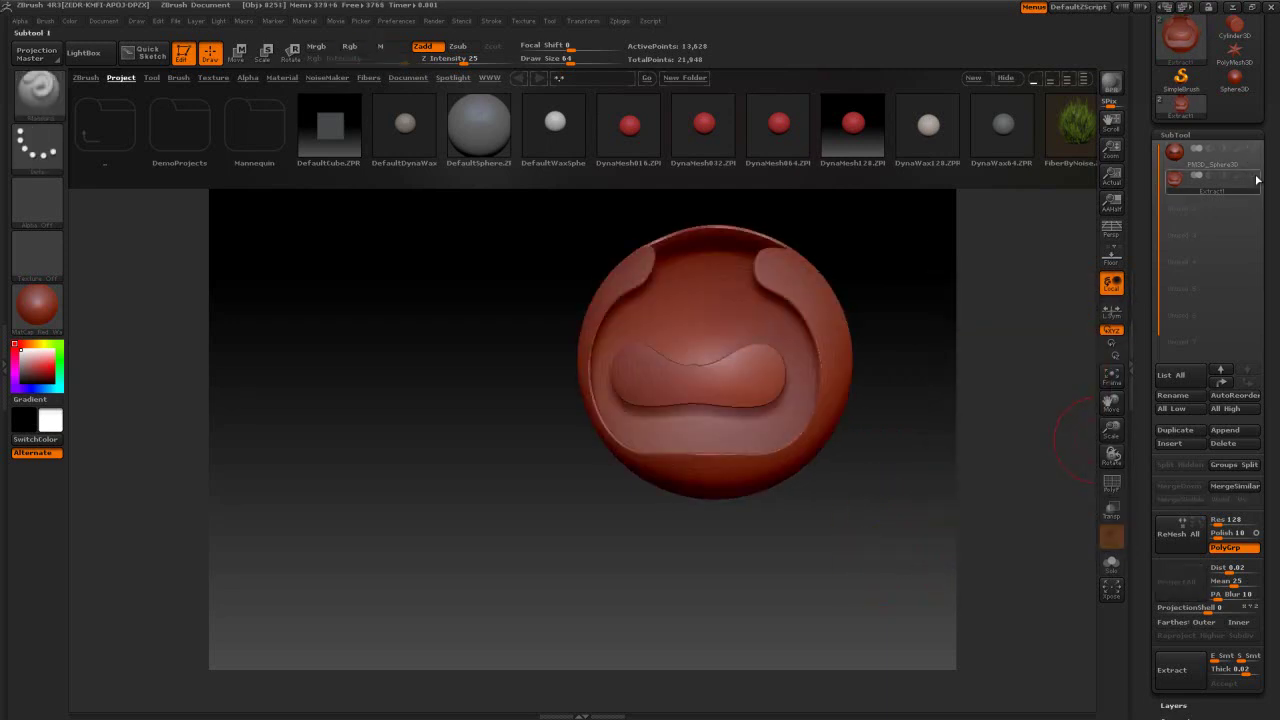
pyautogui.click(1240, 156)
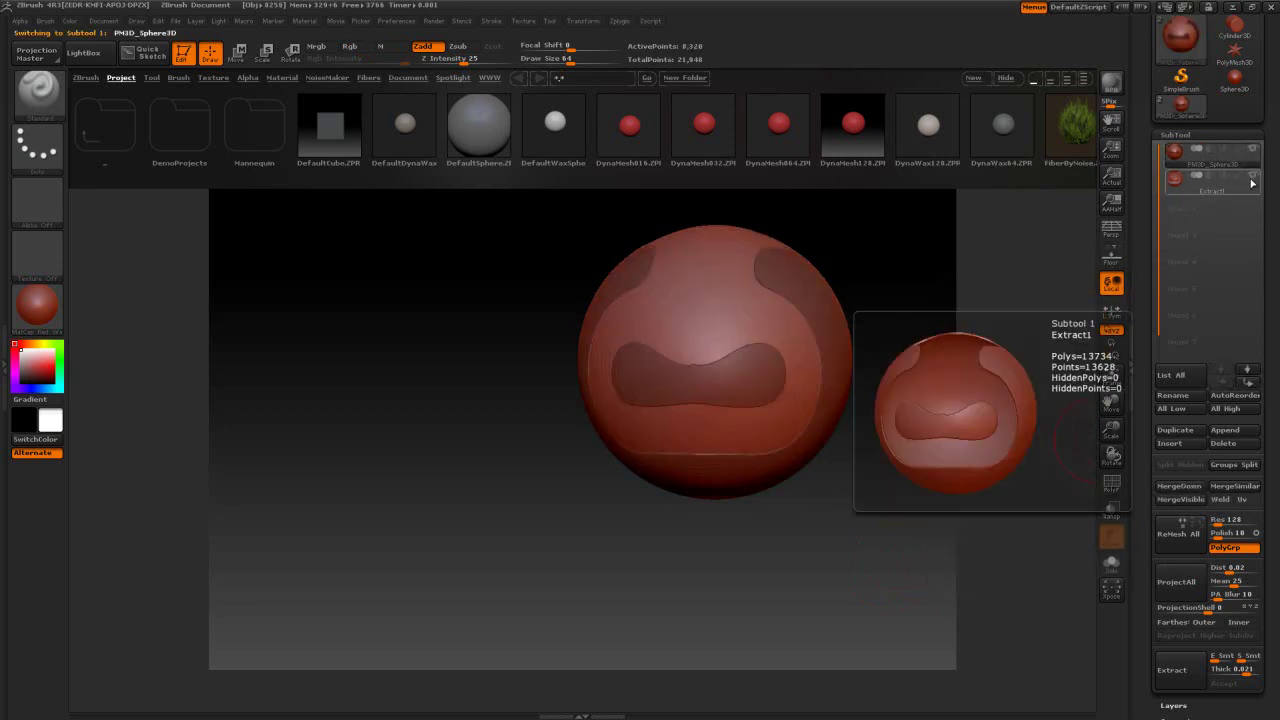
pyautogui.click(1255, 178)
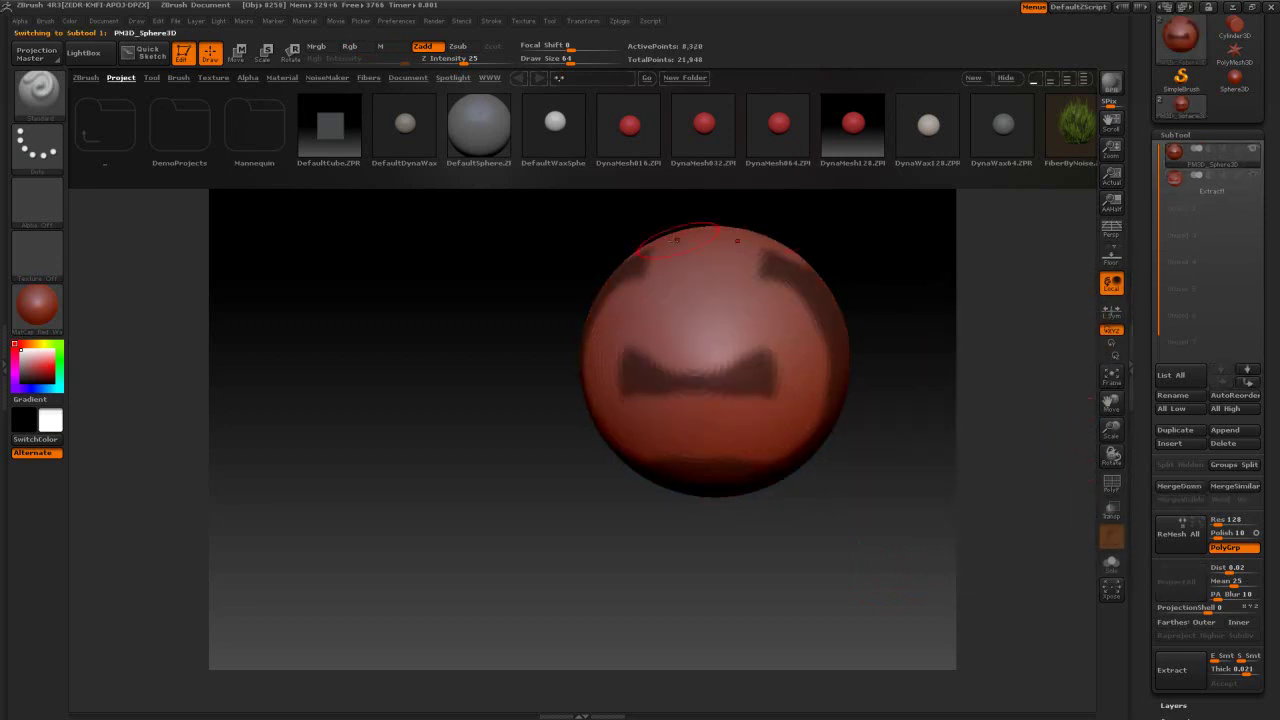
pyautogui.keyDown('ctrl'); pyautogui.moveTo(326, 294); pyautogui.dragTo(343, 394); pyautogui.keyUp('ctrl')
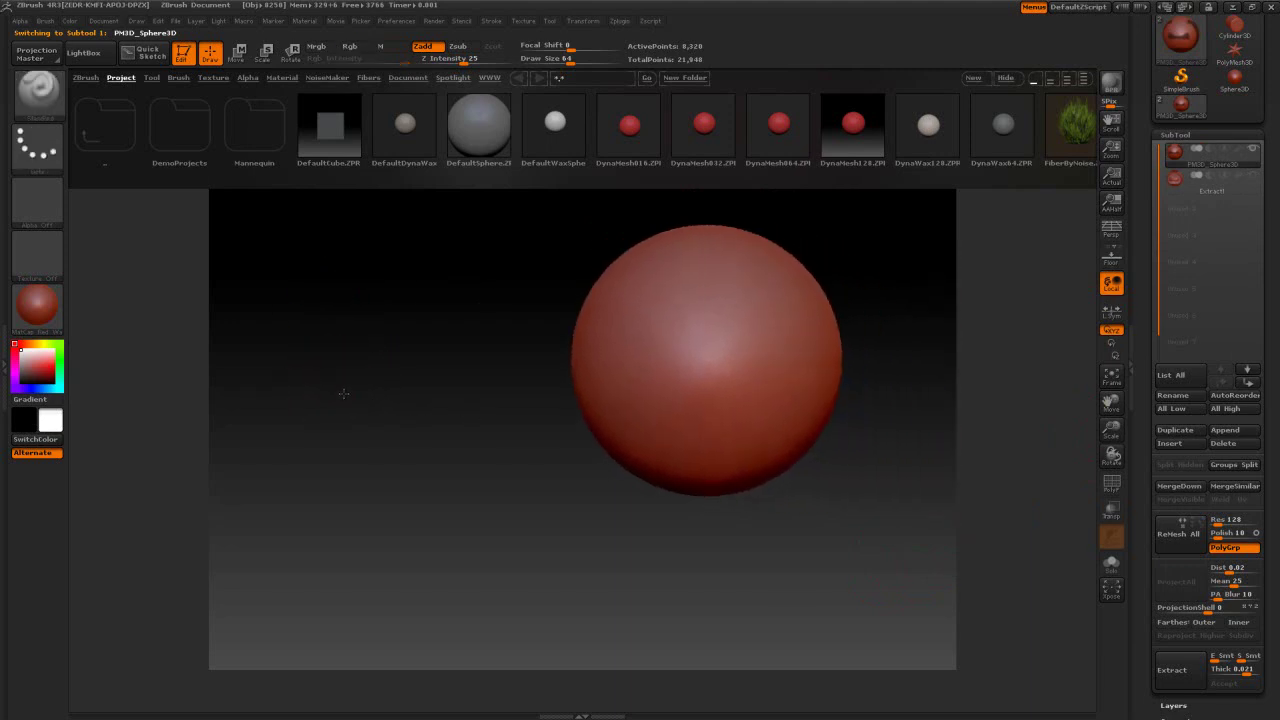
# Switch to the extracted subtool and hide the sphere to show the shell alone
pyautogui.click(1240, 193)
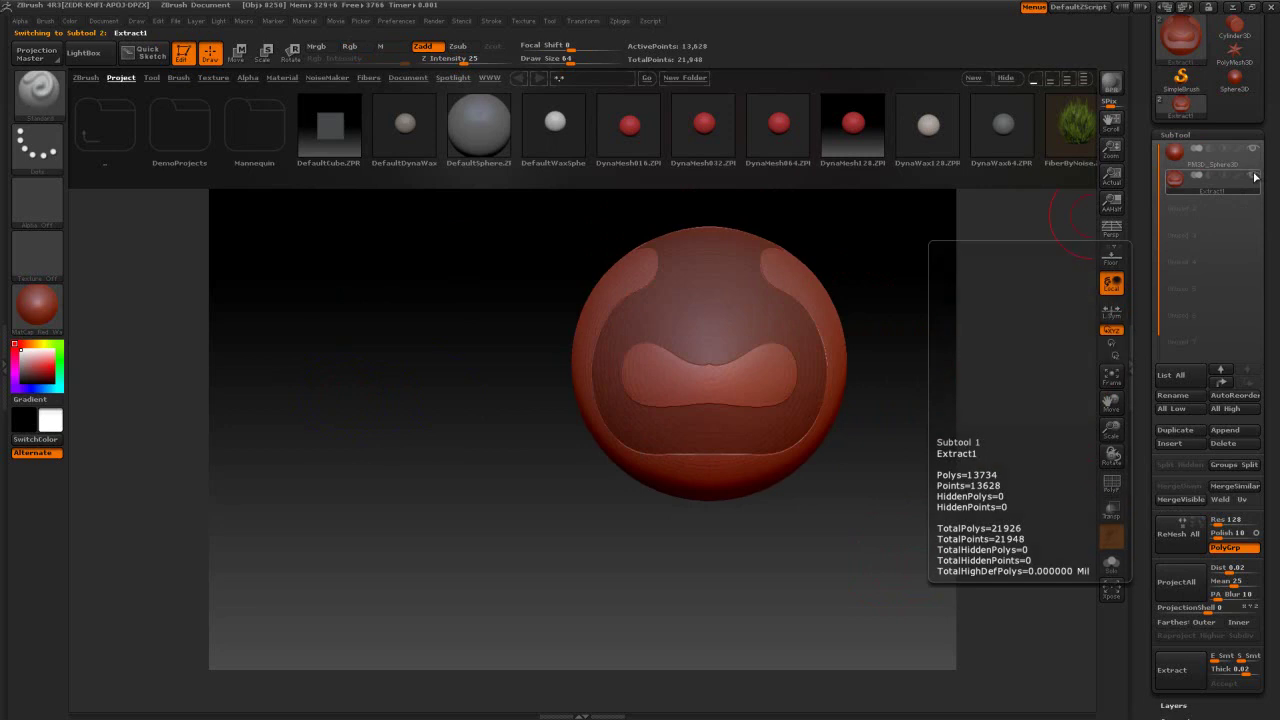
pyautogui.click(1254, 150)
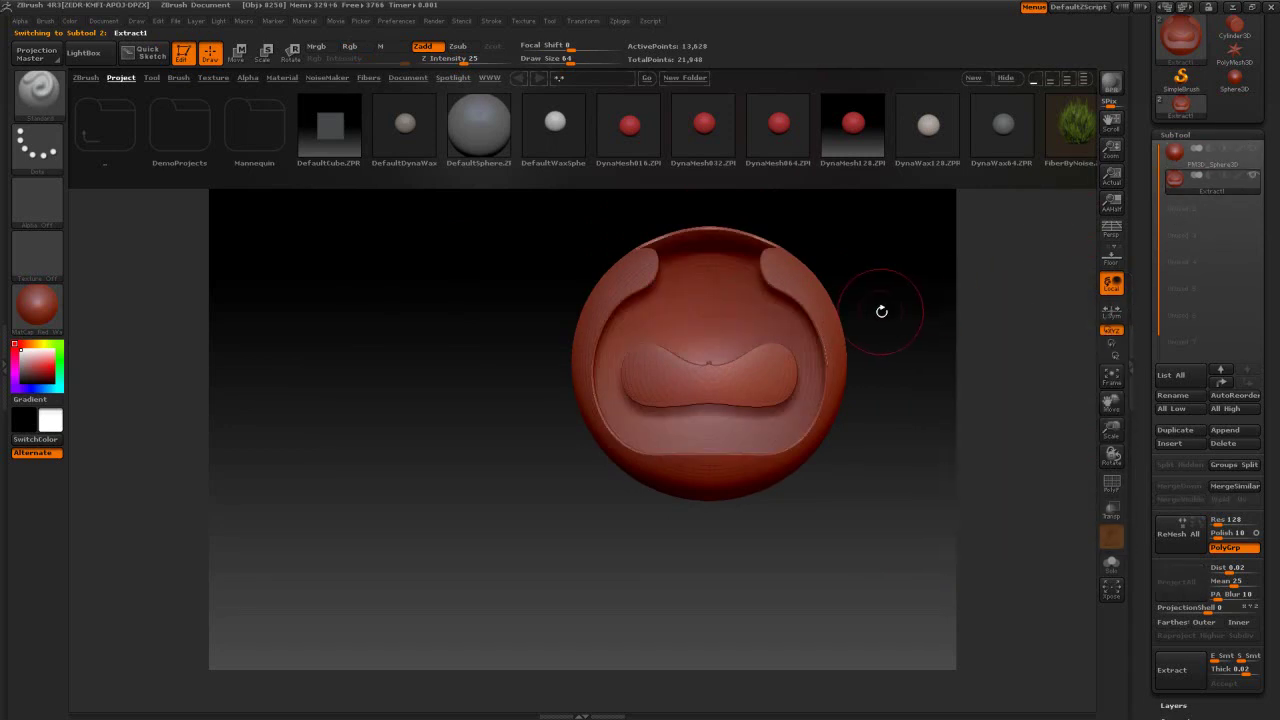
pyautogui.moveTo(897, 286)
pyautogui.mouseDown()
pyautogui.moveTo(903, 329)
pyautogui.moveTo(864, 323)
pyautogui.moveTo(789, 346)
pyautogui.moveTo(826, 274)
pyautogui.moveTo(920, 280)
pyautogui.moveTo(897, 271)
pyautogui.moveTo(903, 330)
pyautogui.mouseUp()
pyautogui.press('ctrl')
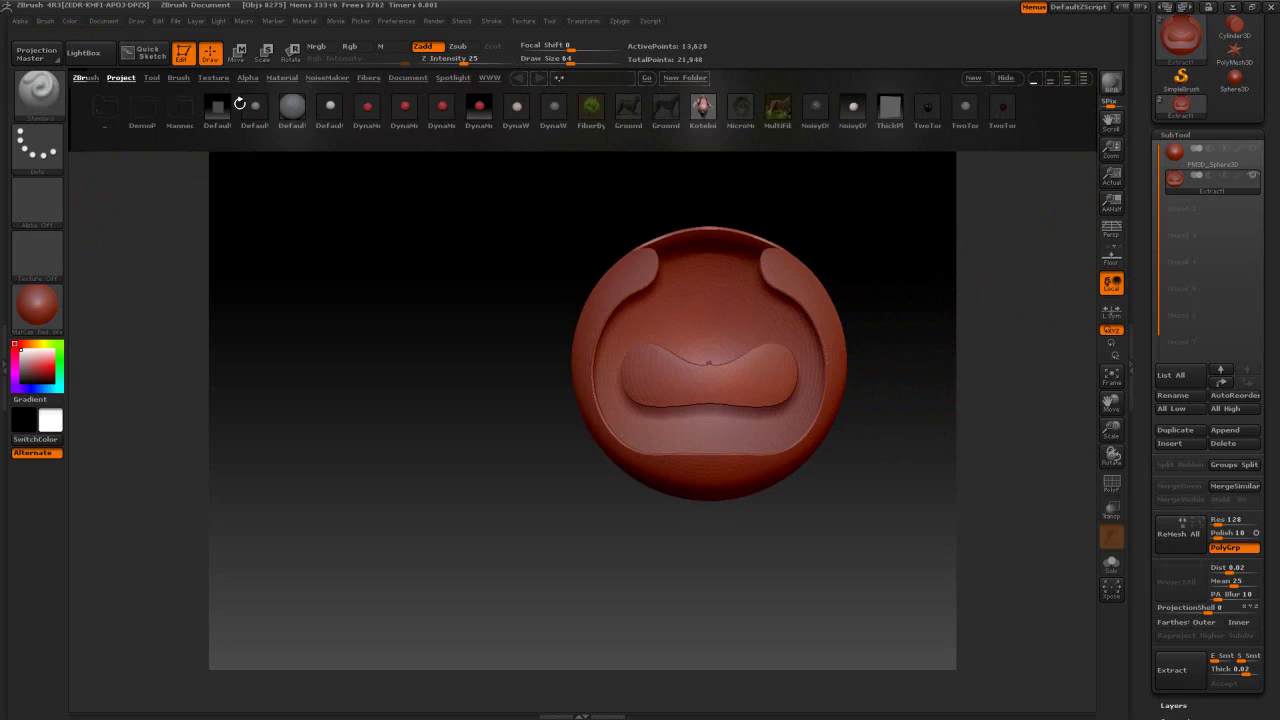
# Collapse the tool's SubTool settings to show the full list of Tool sections
pyautogui.moveTo(1140, 491); pyautogui.dragTo(1162, 525)
pyautogui.click(1176, 168)
pyautogui.scroll(3, 1170, 295)
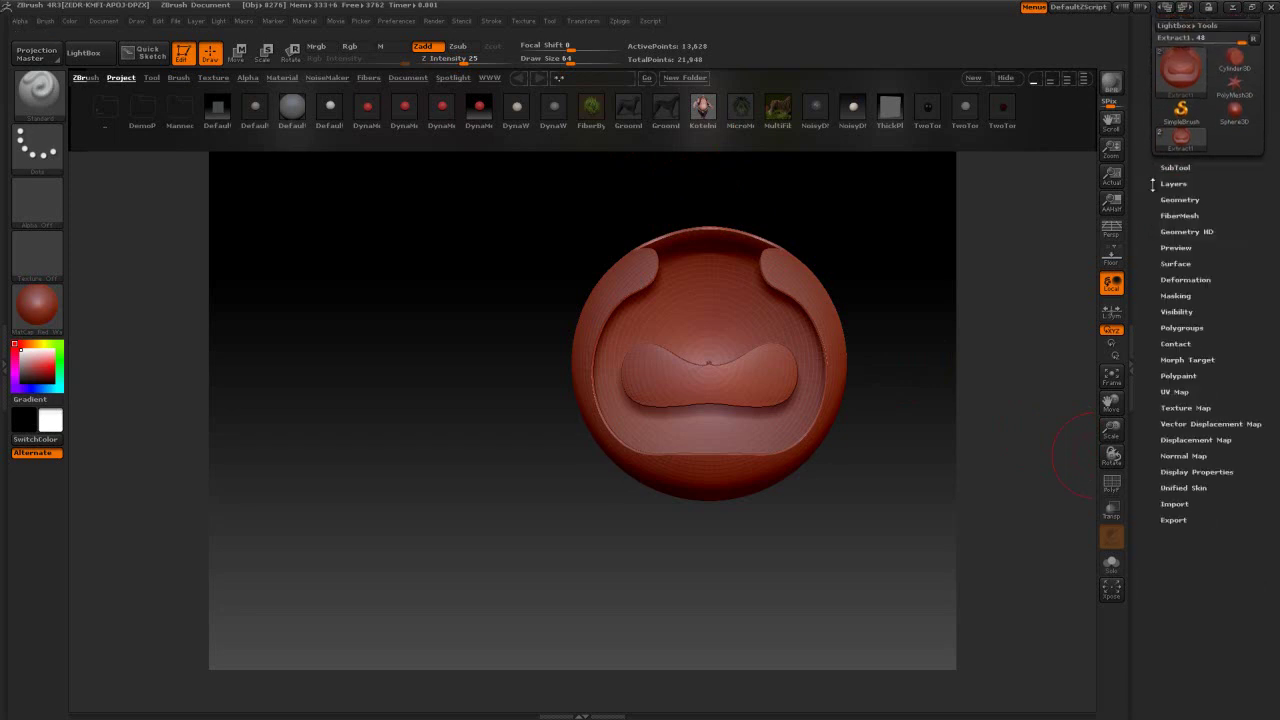